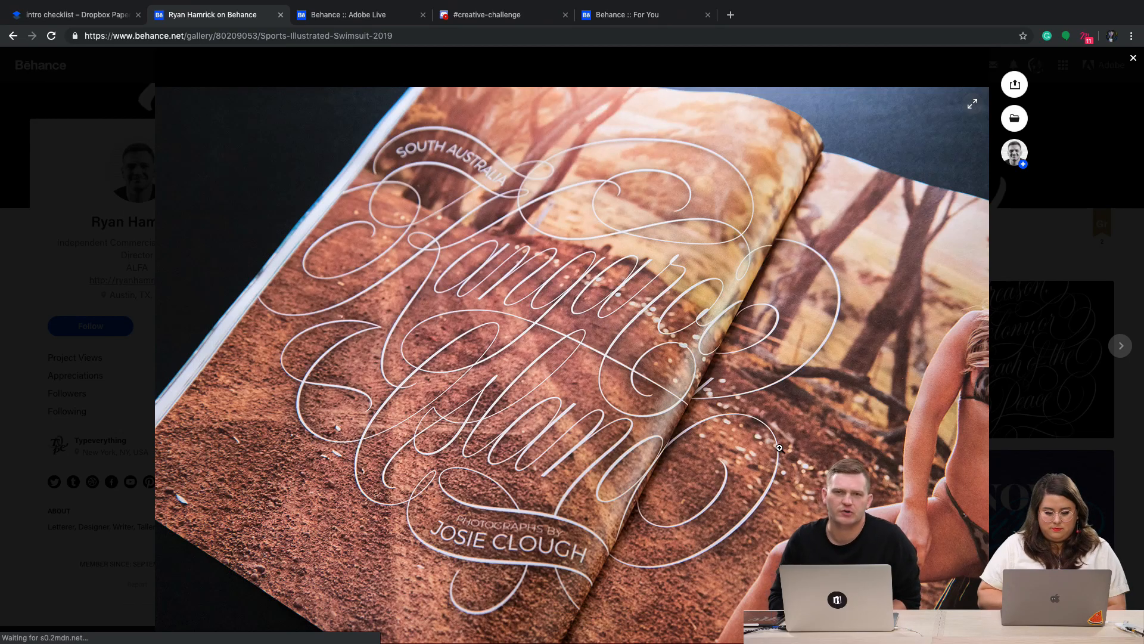
# Step: Look through the Sports Illustrated Swimsuit 2019 project's lettering spreads down to the magazine covers, and close the project
pyautogui.scroll(-15, 779, 447)
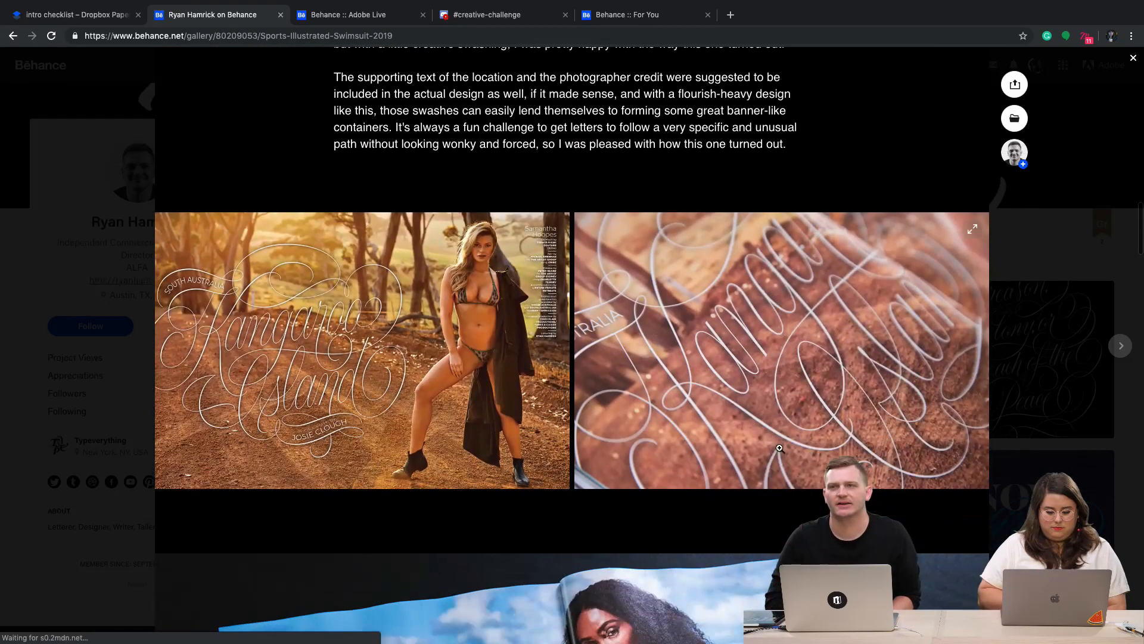
pyautogui.scroll(-10, 779, 447)
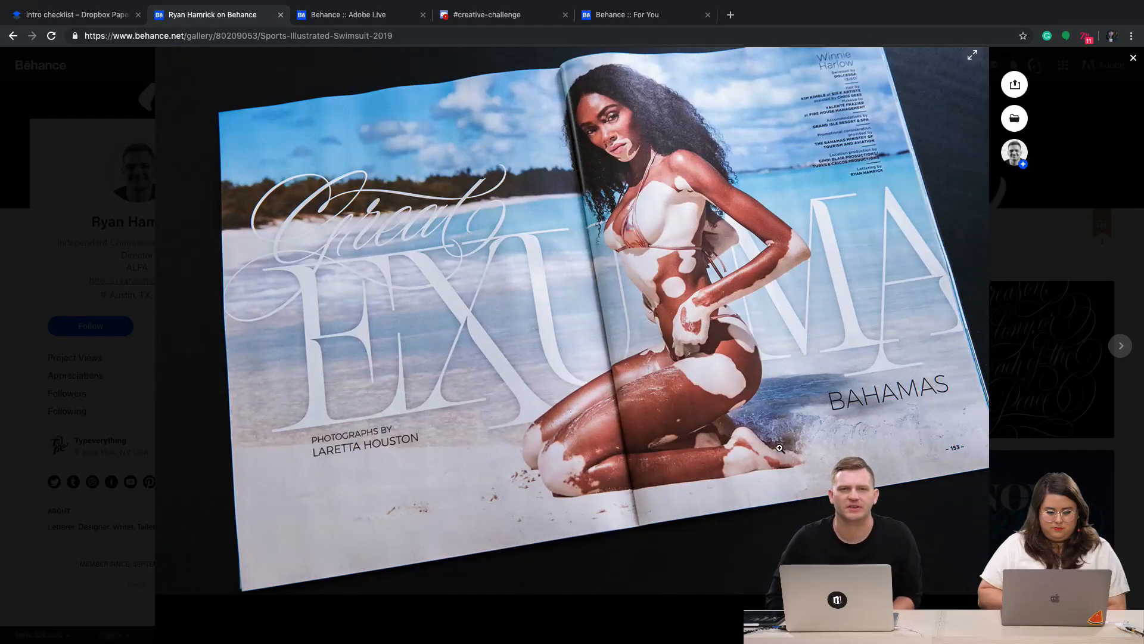
pyautogui.scroll(-15, 779, 447)
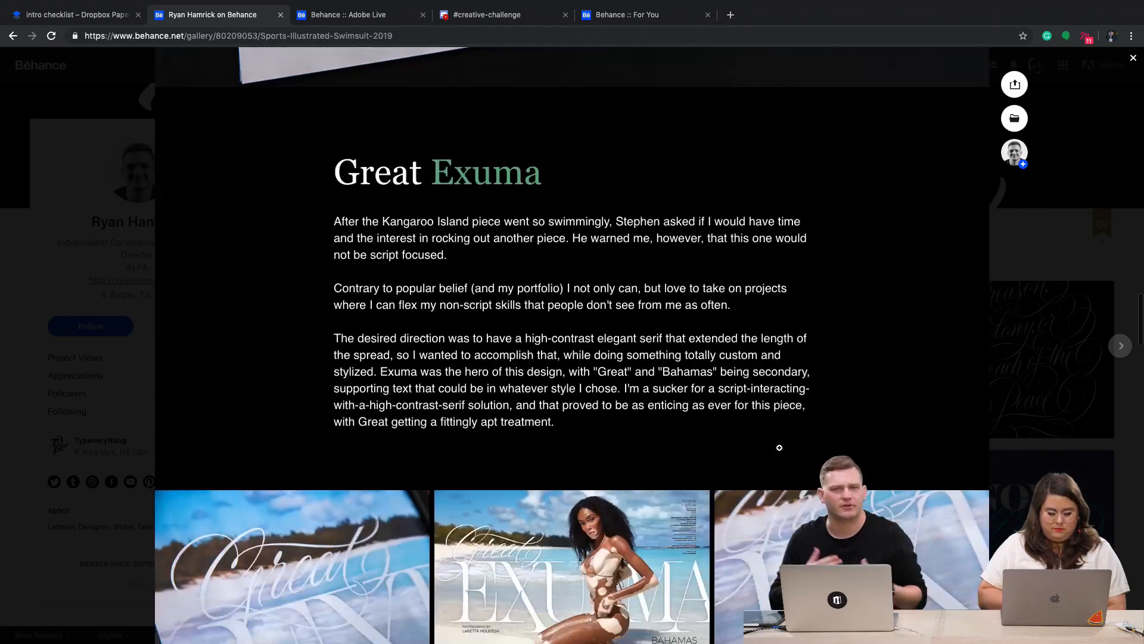
pyautogui.scroll(-12, 781, 451)
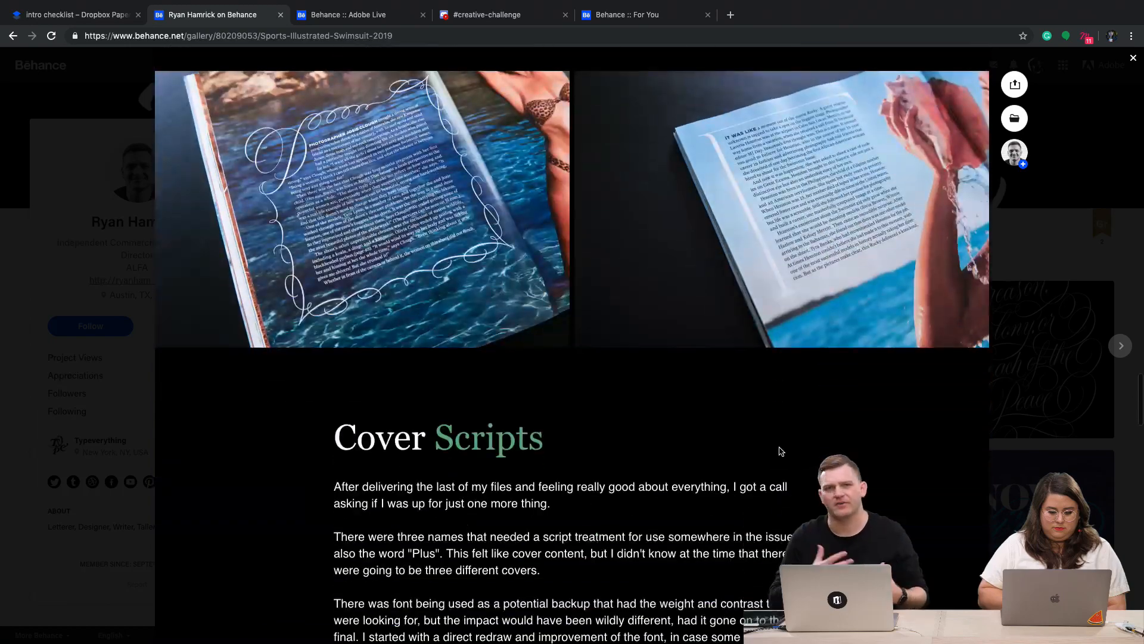
pyautogui.scroll(-15, 780, 451)
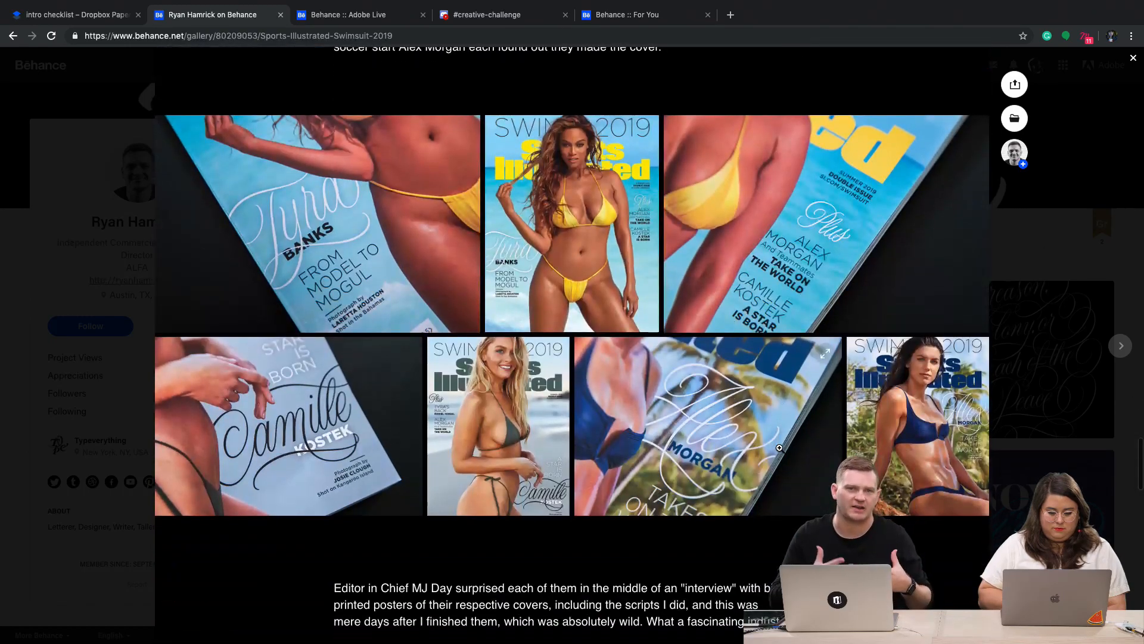
pyautogui.click(1130, 391)
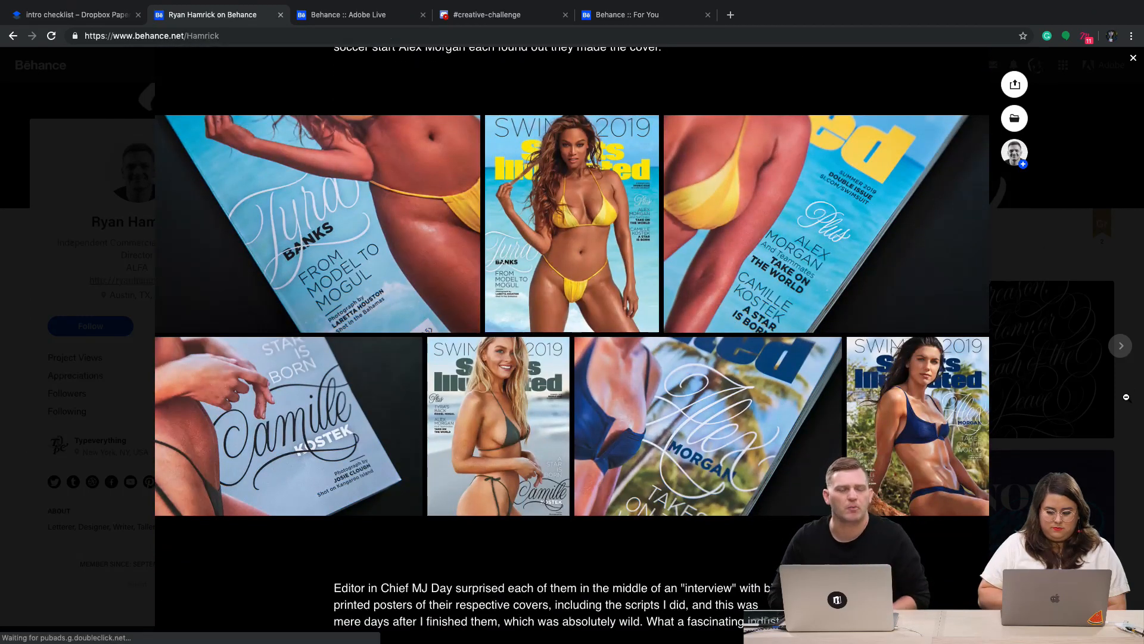
# Step: View the Beto O'Rourke — Letters of Recognition and Read this Article projects from the portfolio
pyautogui.click(596, 382)
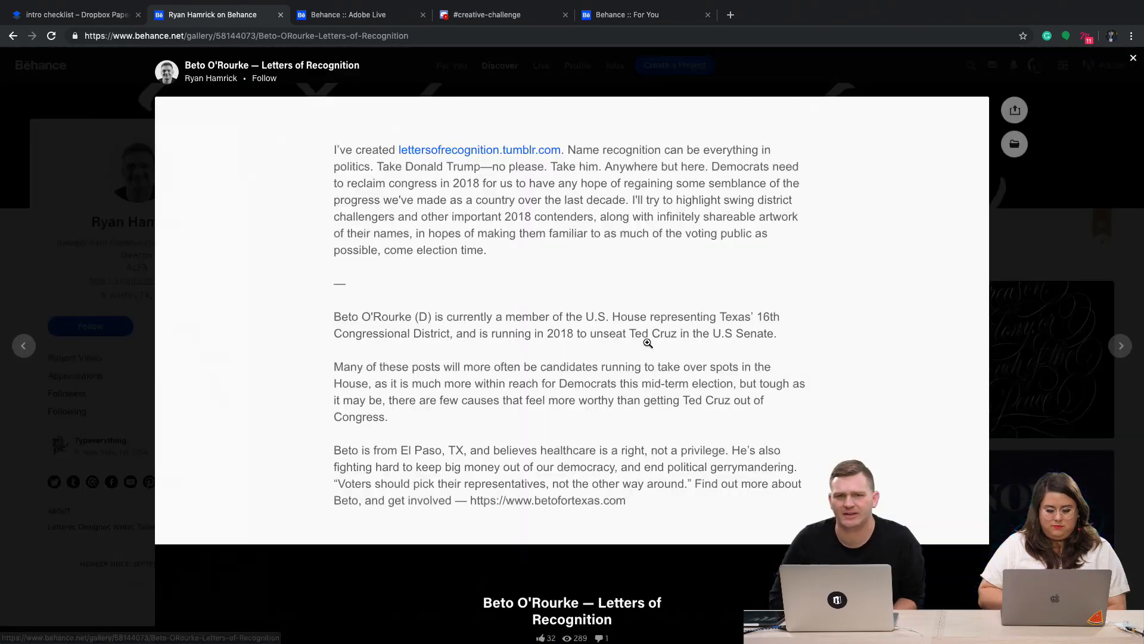
pyautogui.scroll(-3, 721, 474)
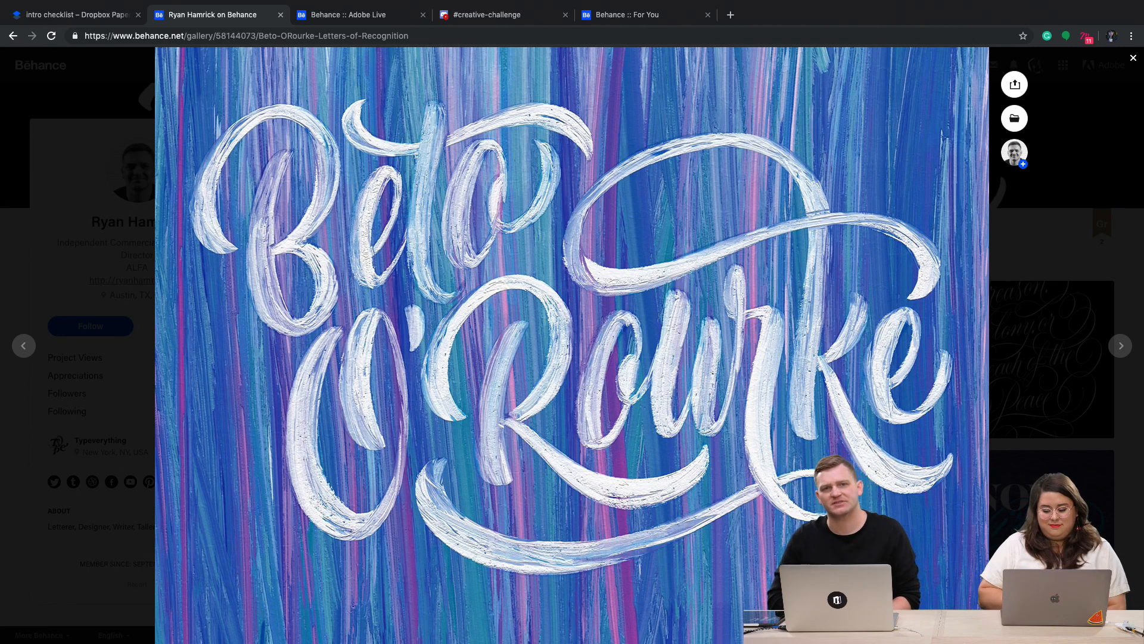
pyautogui.press('Escape')
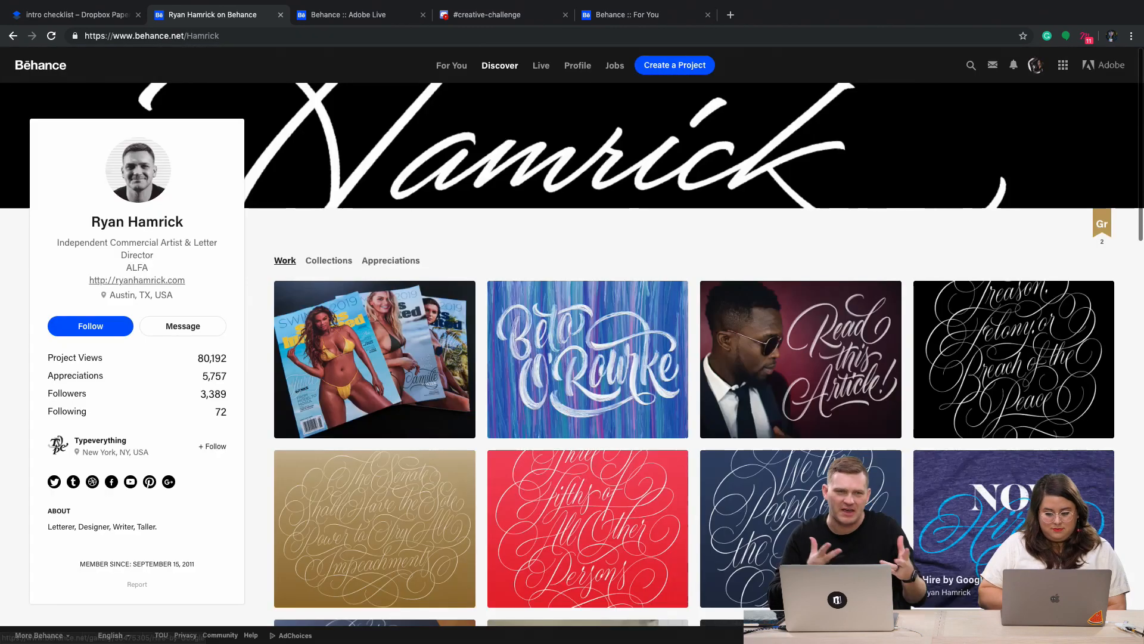
pyautogui.click(870, 394)
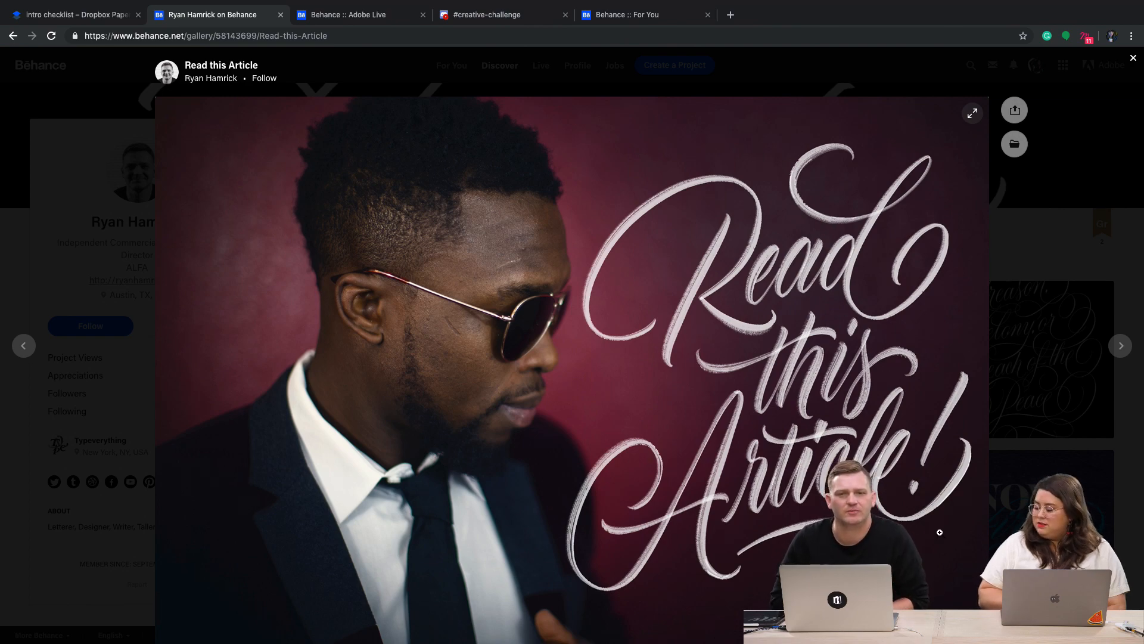
pyautogui.scroll(-10, 940, 532)
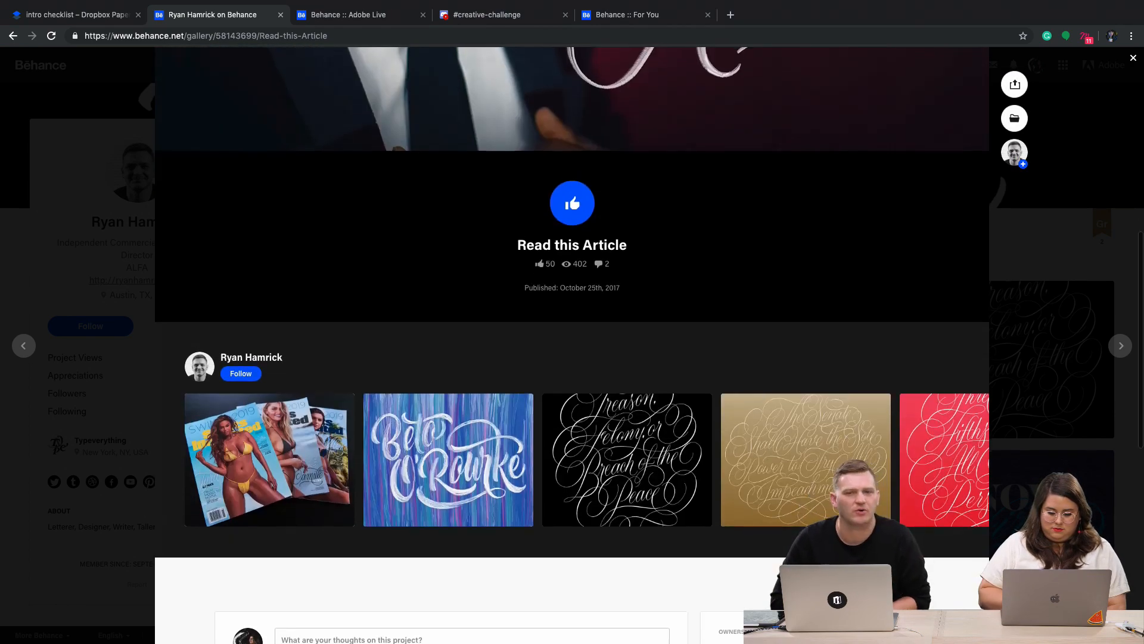
# Step: Examine the gold Constitutional Cartouches lettering about impeachments, return to the portfolio, and view the Hire by Google project
pyautogui.click(882, 506)
pyautogui.scroll(-2, 887, 508)
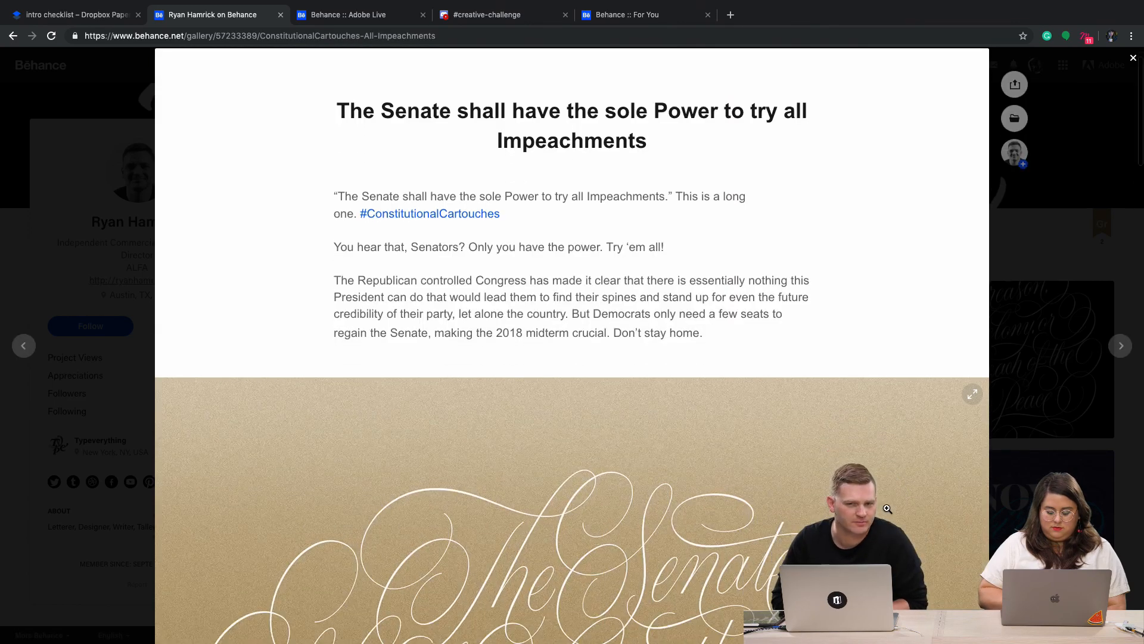
pyautogui.scroll(-5, 887, 508)
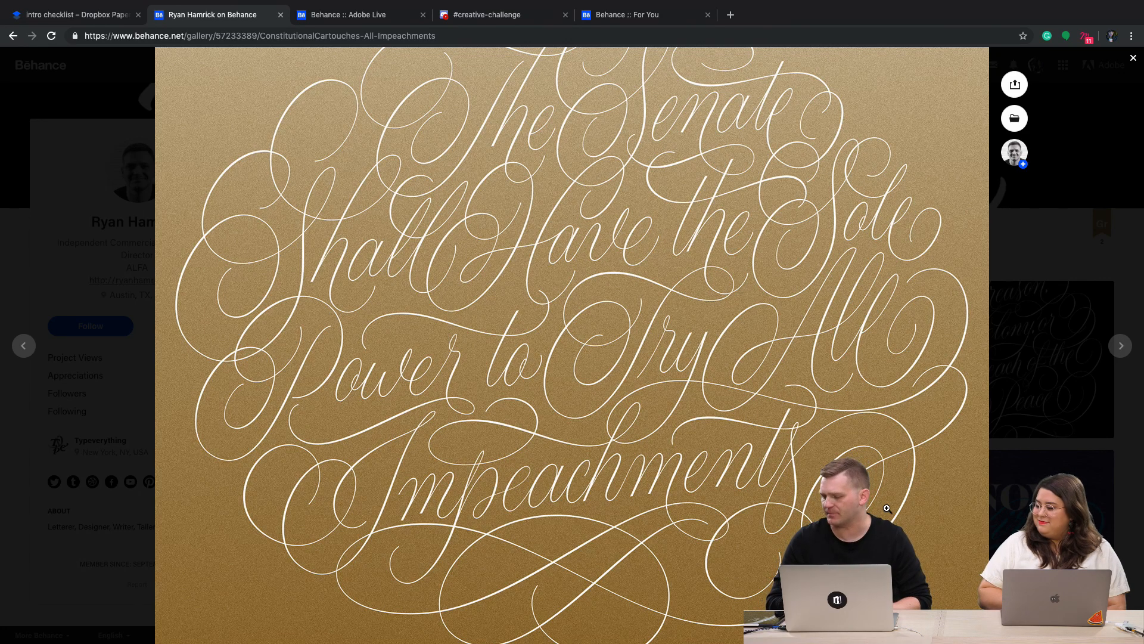
pyautogui.scroll(1, 887, 509)
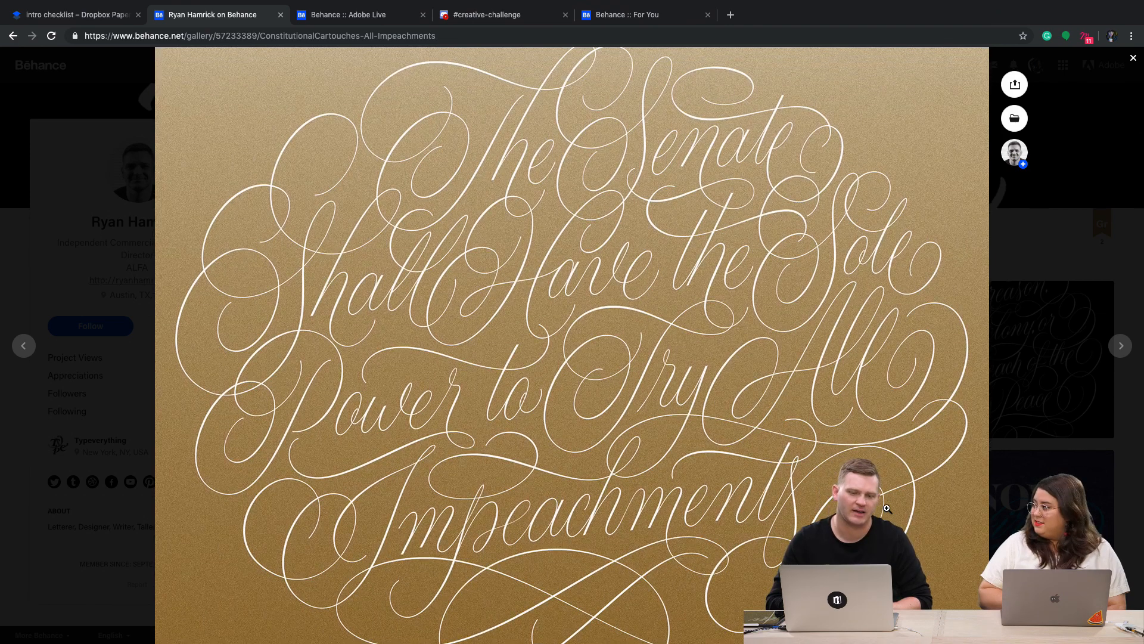
pyautogui.click(1124, 528)
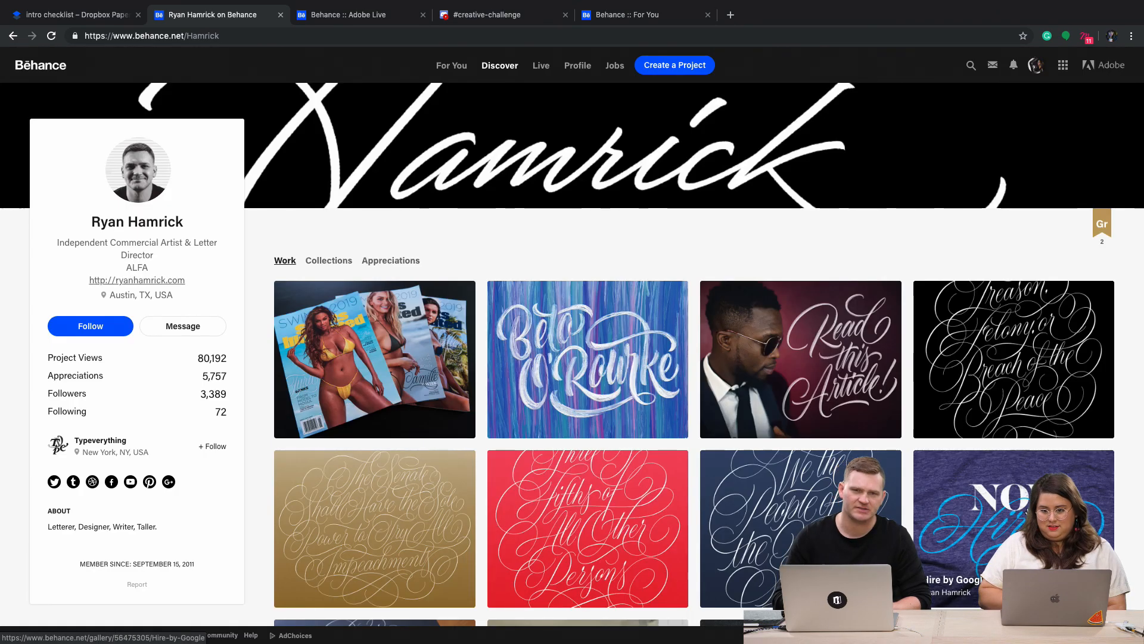
pyautogui.click(1027, 507)
pyautogui.scroll(-4, 1027, 507)
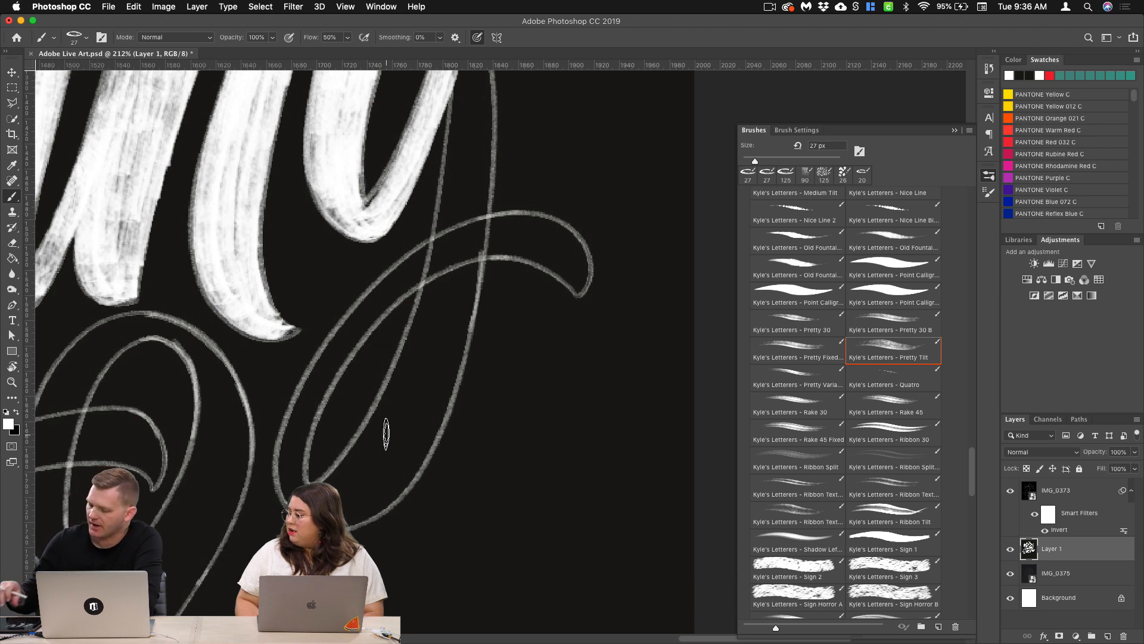
# Step: Choose the Kyle's Letterers Pretty Tilt brush in Photoshop and display its Shape Dynamics settings
pyautogui.scroll(2, 477, 368)
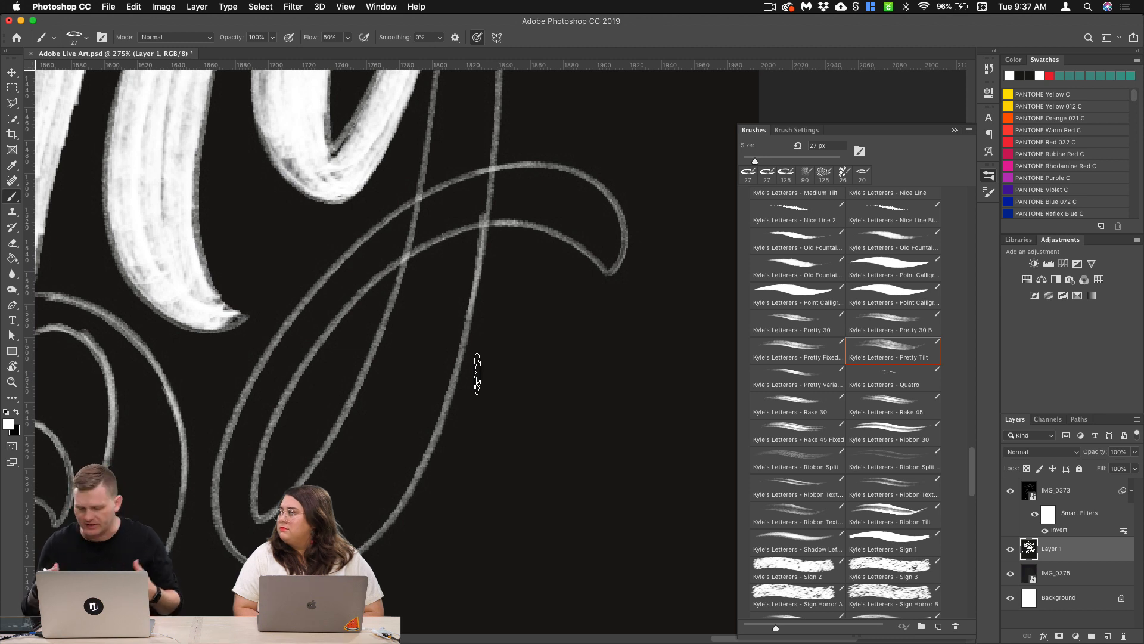
pyautogui.click(900, 355)
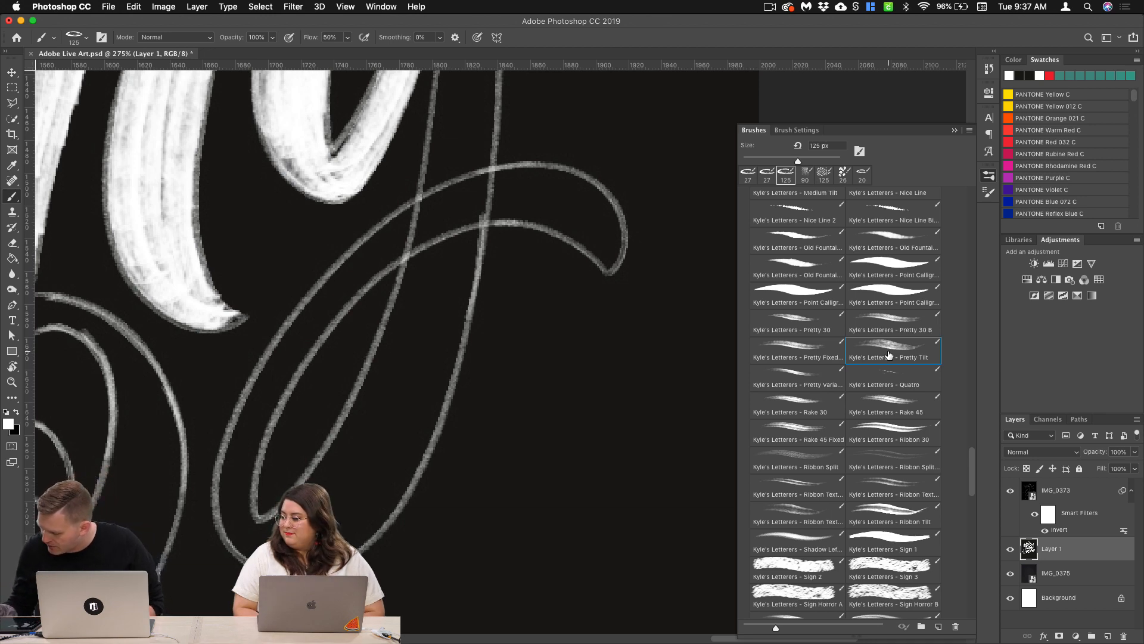
pyautogui.click(798, 130)
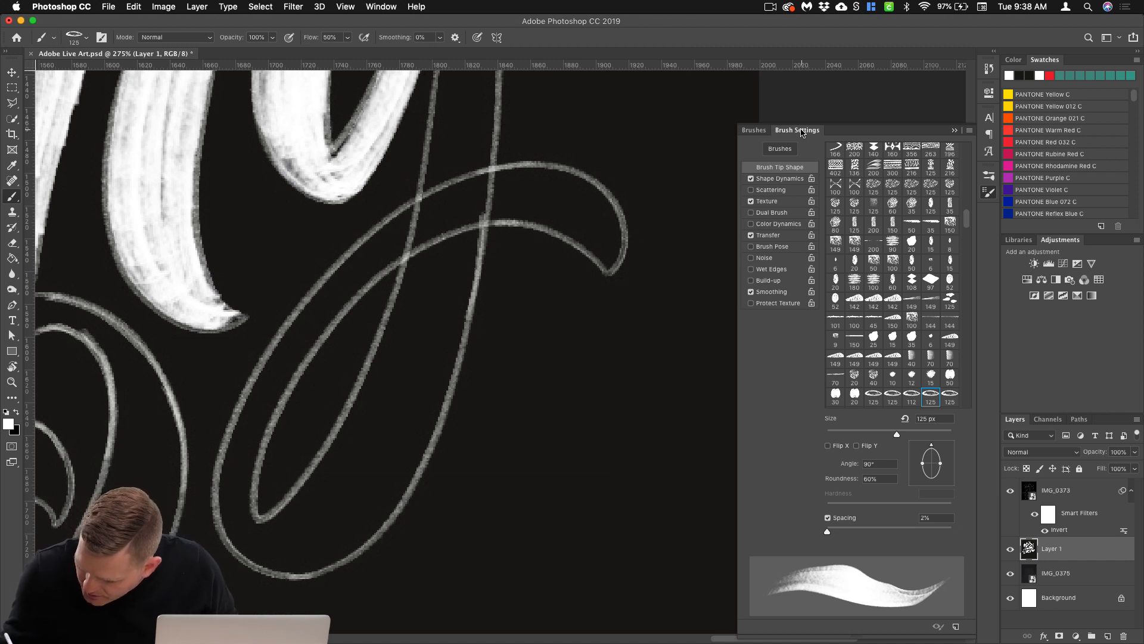
pyautogui.click(781, 179)
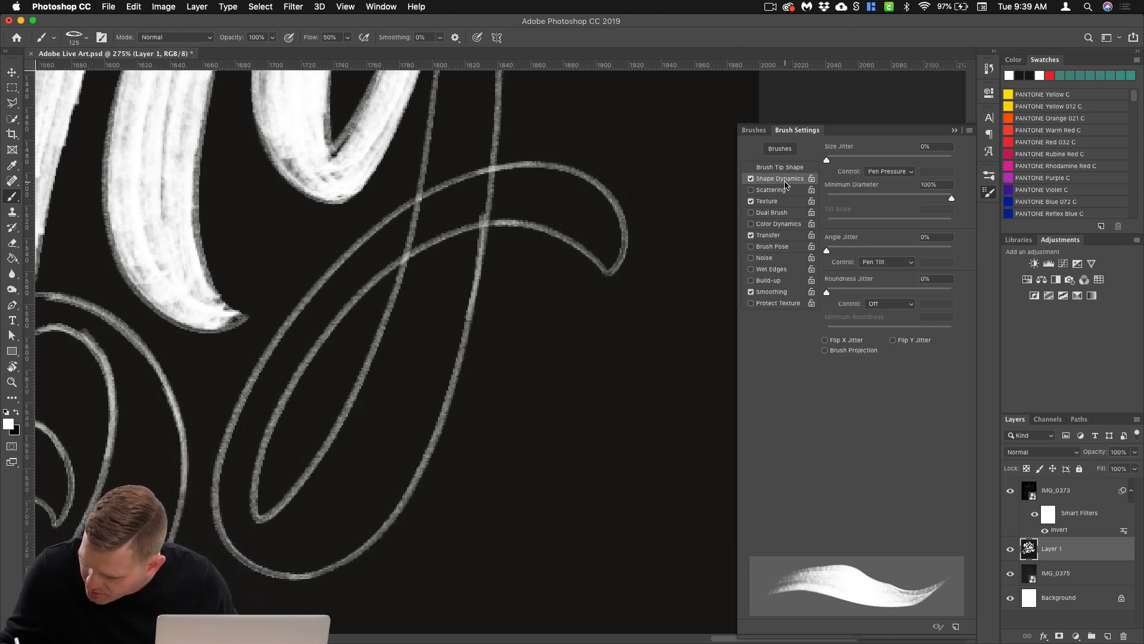
# Step: Try a size jitter of 17% with Pen Pressure as the size control, and reset the jitter to 0%
pyautogui.moveTo(827, 160); pyautogui.dragTo(848, 174)
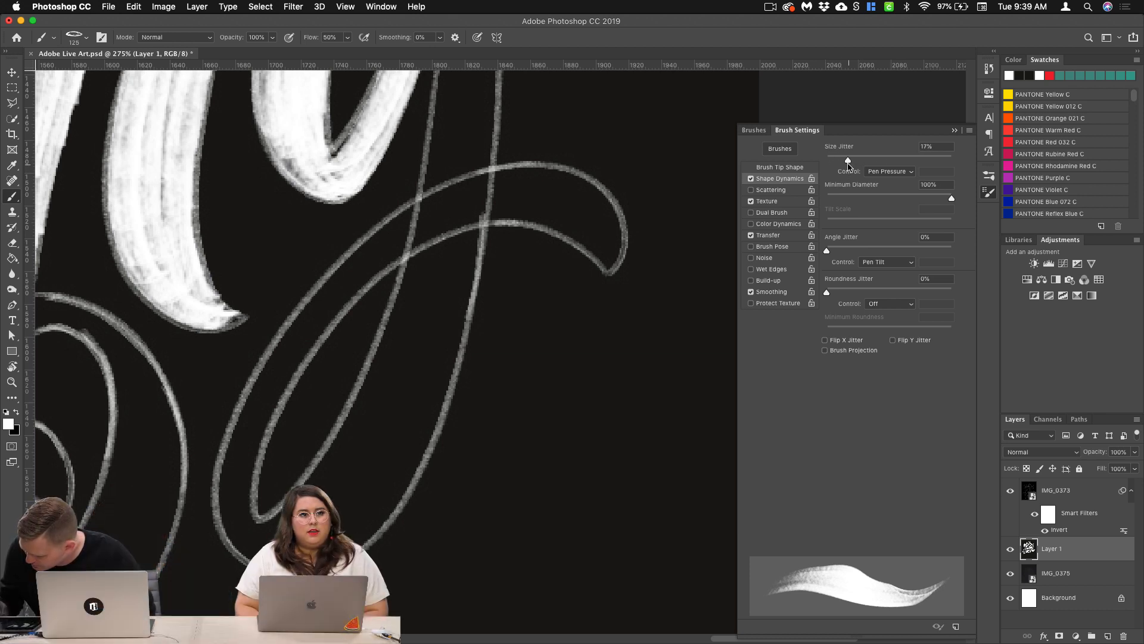
pyautogui.click(905, 173)
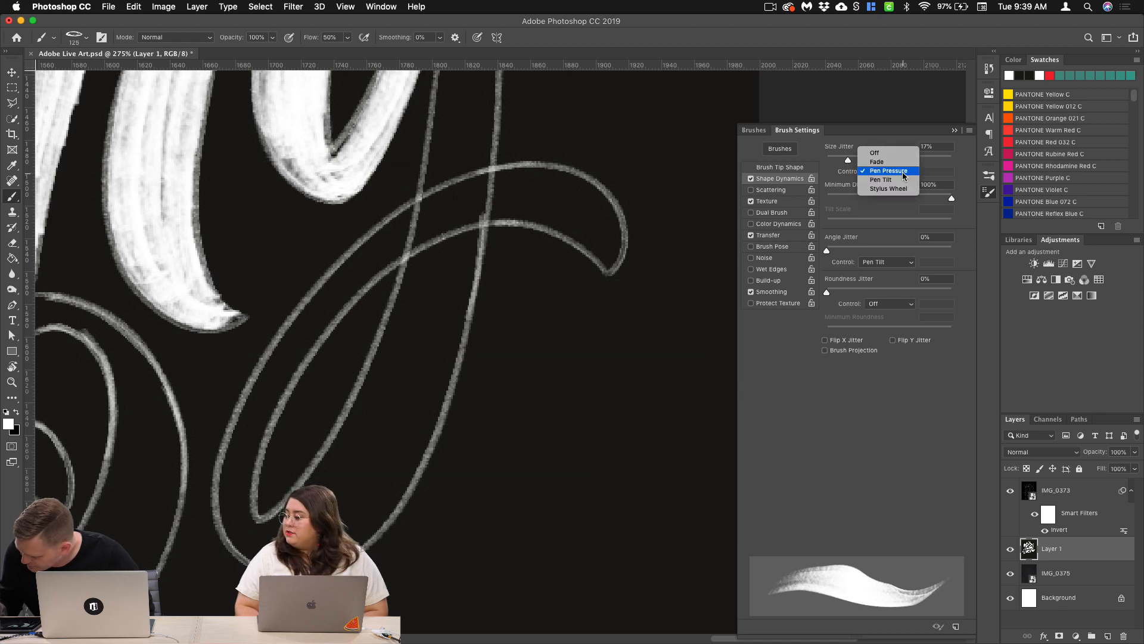
pyautogui.click(902, 172)
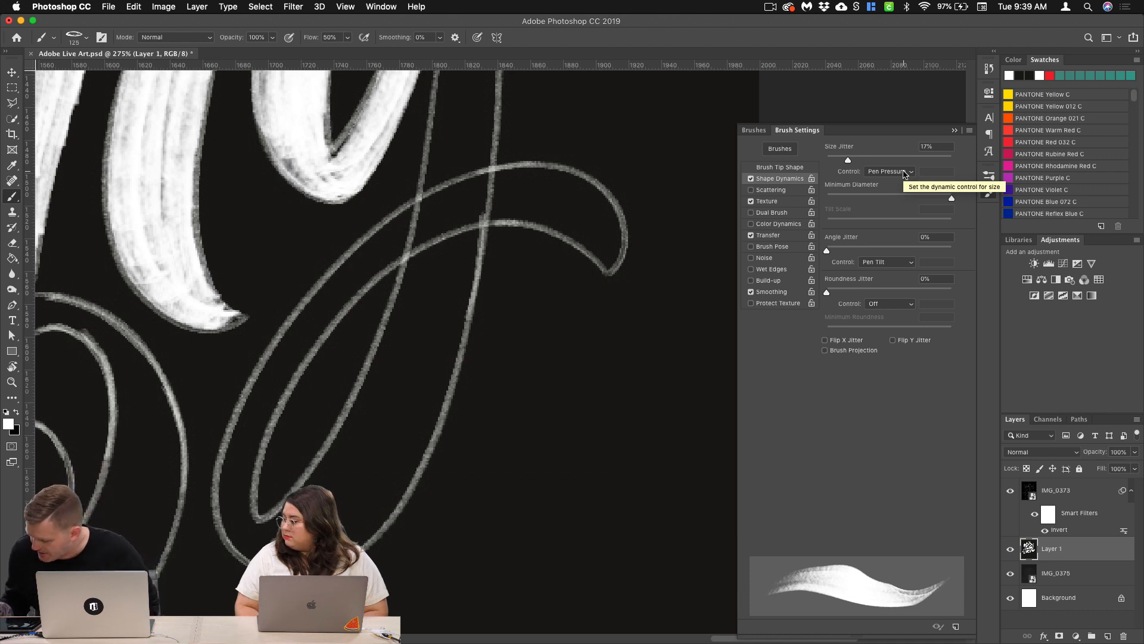
pyautogui.moveTo(848, 160); pyautogui.dragTo(777, 178)
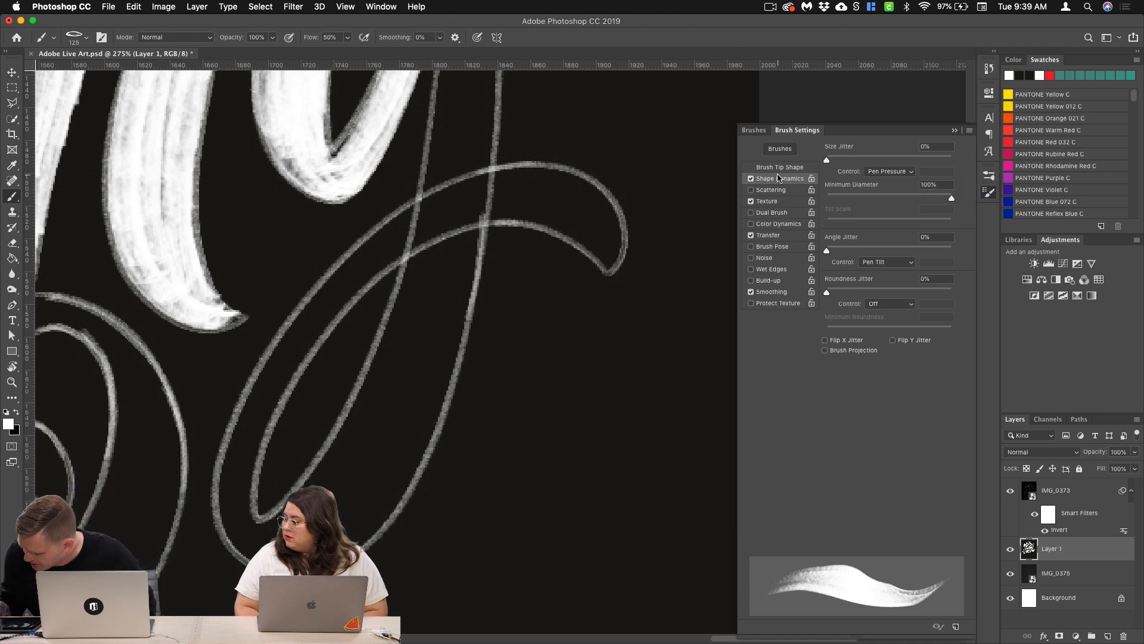
# Step: Set the brush's minimum diameter to 69% and its size to 30 px
pyautogui.moveTo(951, 198)
pyautogui.mouseDown()
pyautogui.moveTo(896, 198)
pyautogui.moveTo(914, 200)
pyautogui.mouseUp()
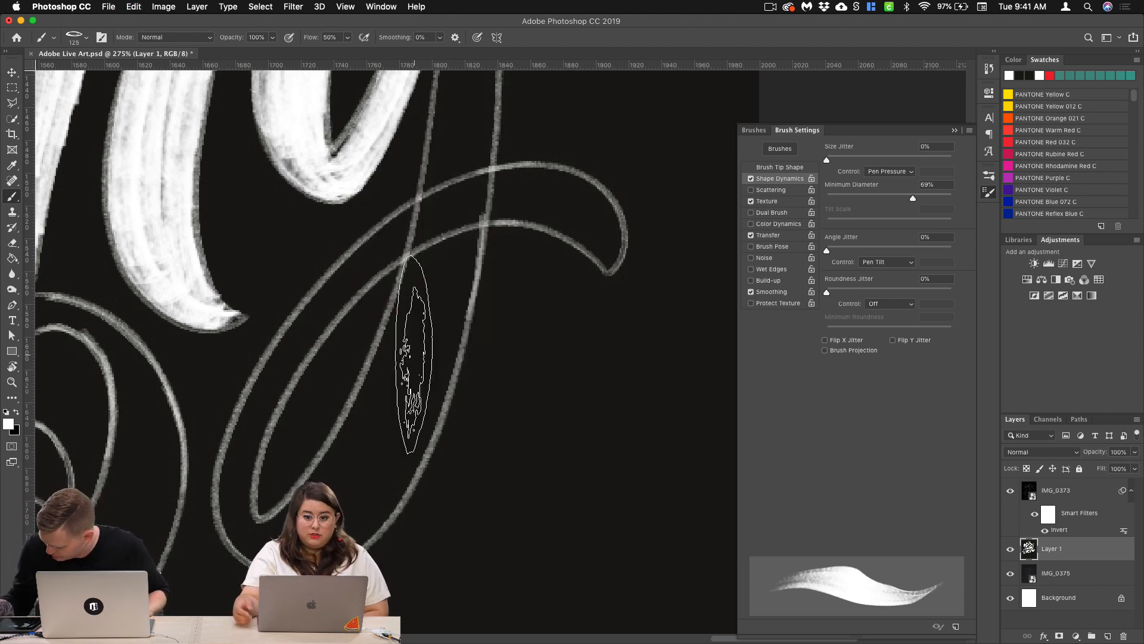
pyautogui.click(82, 39)
pyautogui.click(82, 40)
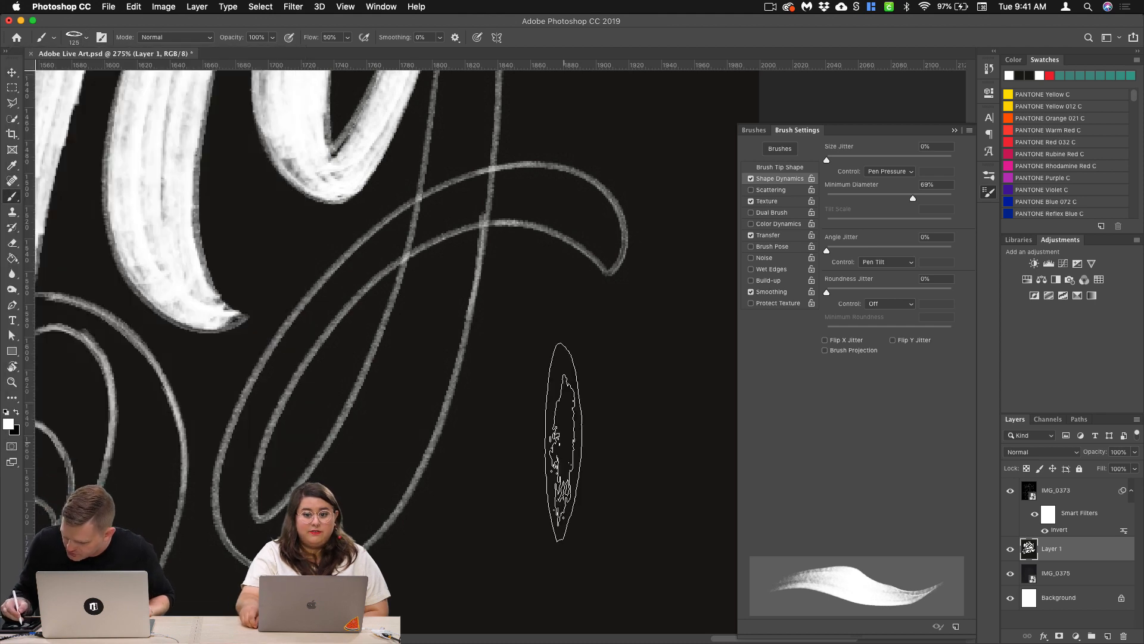
pyautogui.click(83, 40)
pyautogui.moveTo(109, 74); pyautogui.dragTo(78, 82)
pyautogui.click(85, 40)
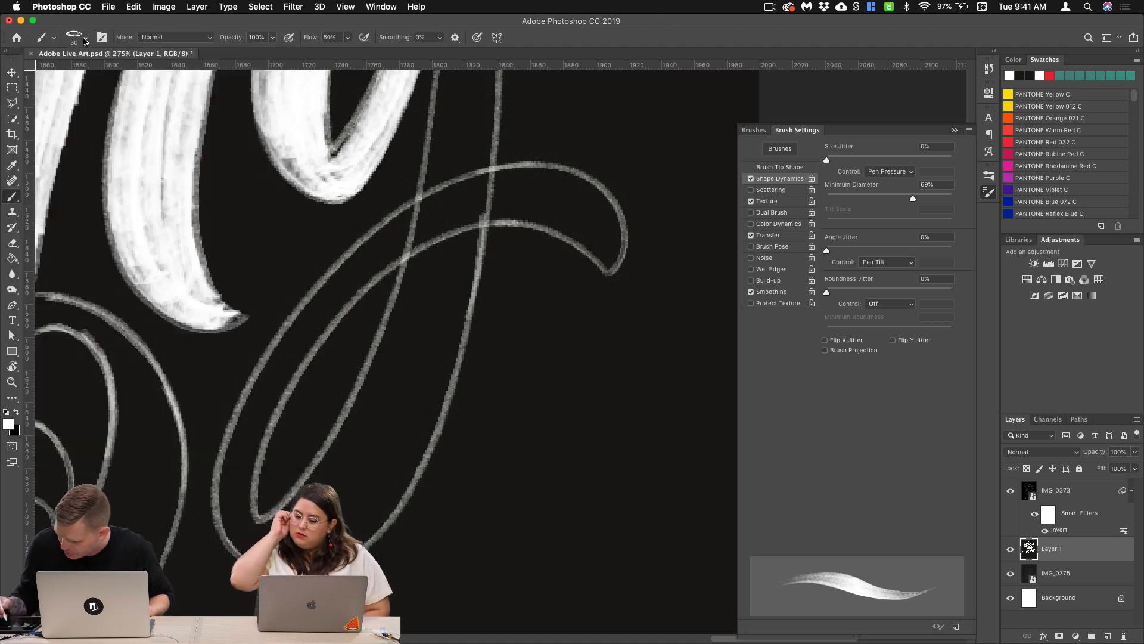
# Step: Try two white test strokes down the outlined descender and undo each one
pyautogui.moveTo(472, 132)
pyautogui.mouseDown()
pyautogui.moveTo(393, 430)
pyautogui.moveTo(366, 486)
pyautogui.mouseUp()
pyautogui.press('super+z')
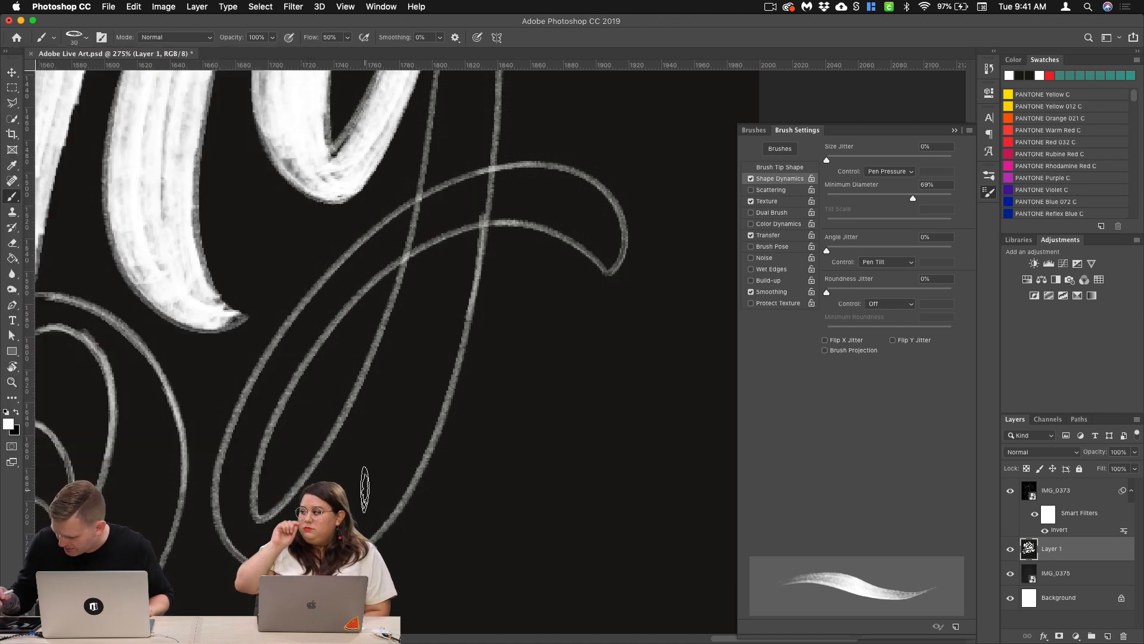
pyautogui.moveTo(476, 116); pyautogui.dragTo(372, 474)
pyautogui.press('super+z')
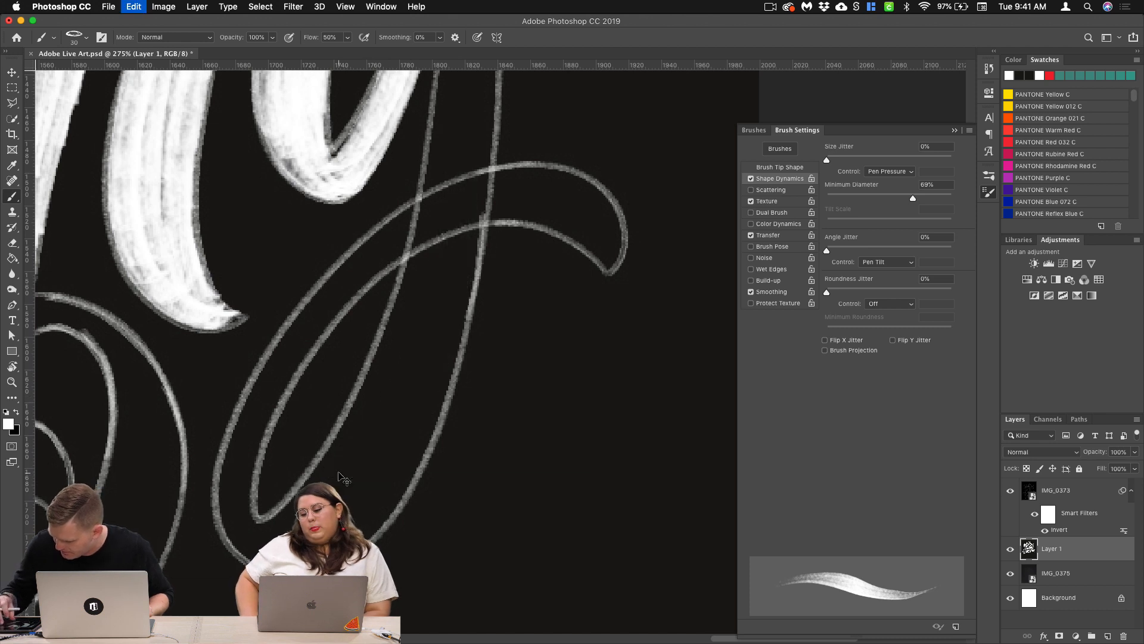
# Step: Examine the brush's Transfer control options for opacity jitter and flow jitter, leaving them at Off and Pen Pressure
pyautogui.click(778, 236)
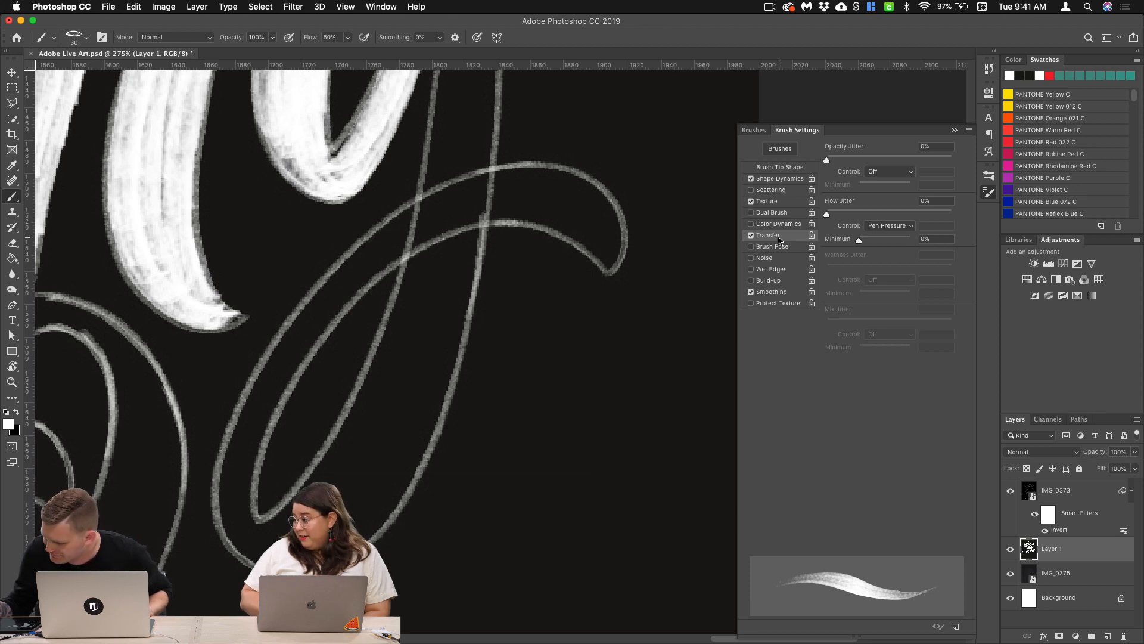
pyautogui.click(904, 172)
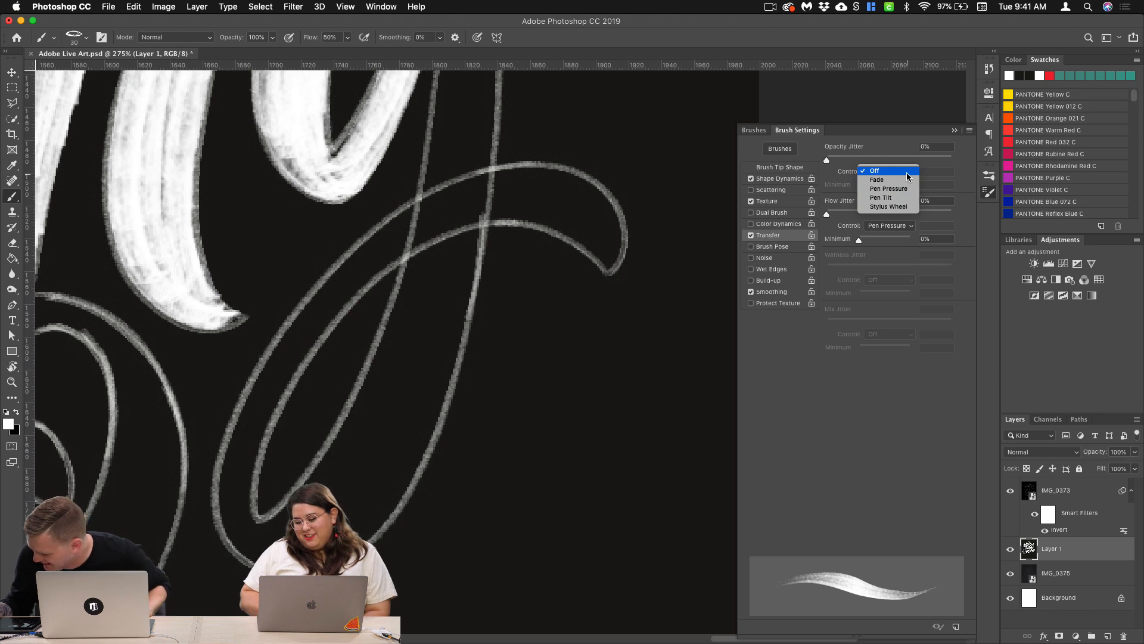
pyautogui.click(907, 173)
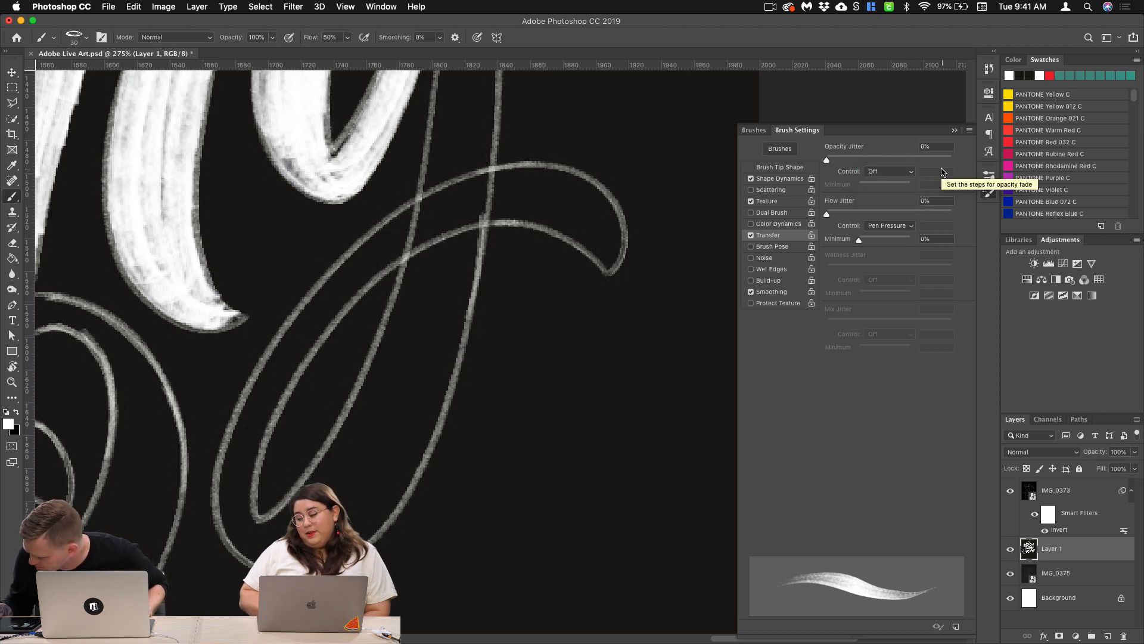
pyautogui.click(911, 225)
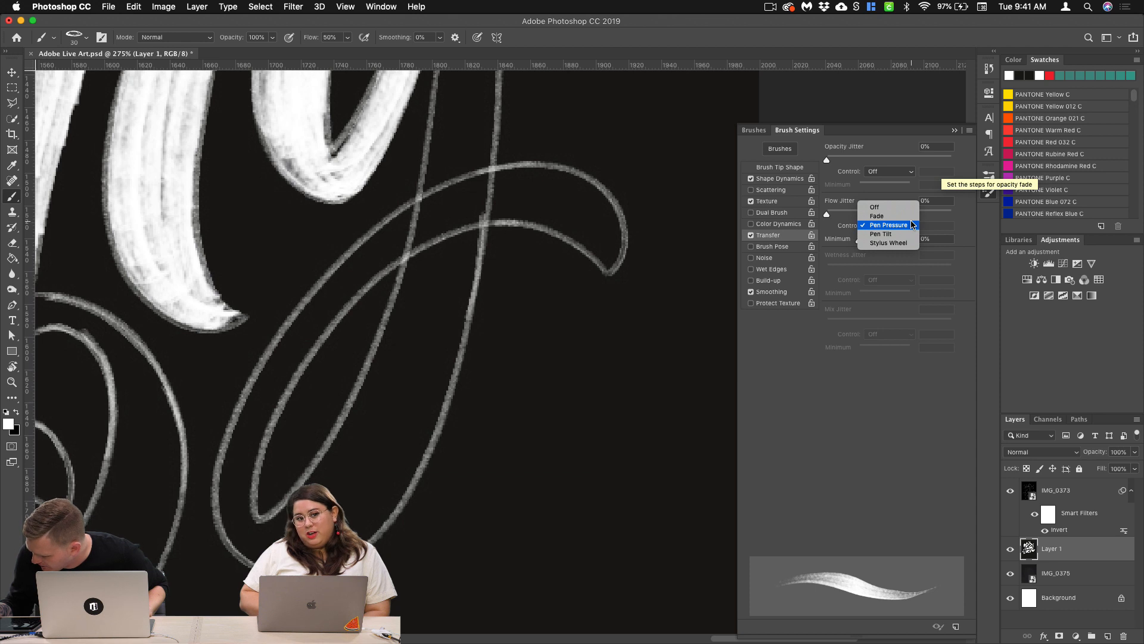
pyautogui.click(913, 225)
# Step: Hide the brush settings and paint a white textured stroke down the inside of the outlined descender on Layer 1
pyautogui.click(954, 130)
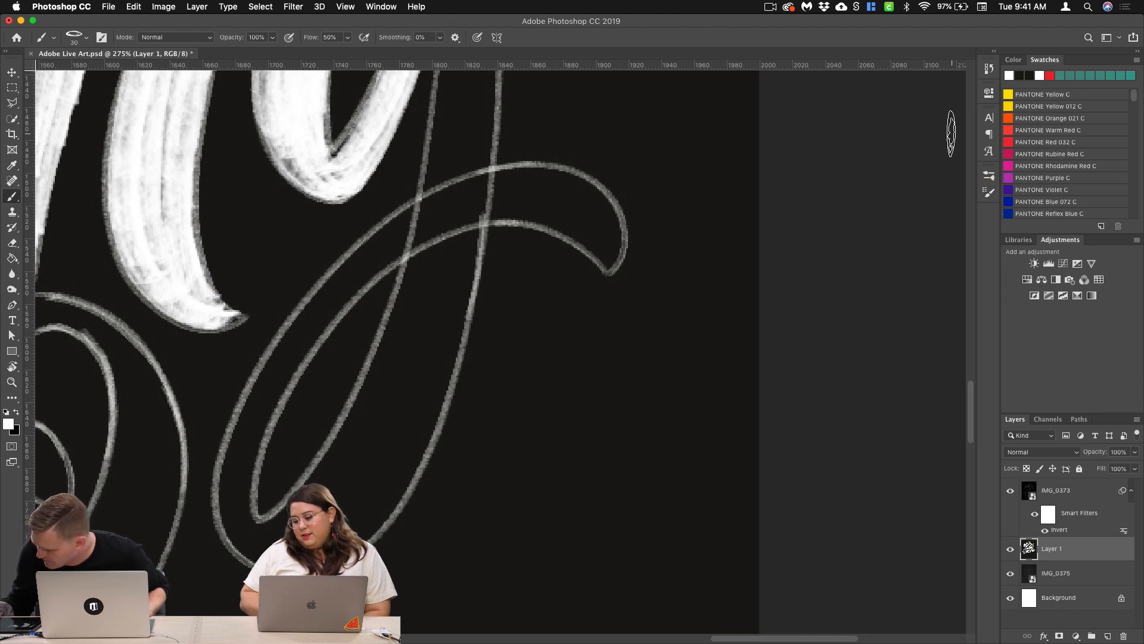
pyautogui.moveTo(457, 143)
pyautogui.mouseDown()
pyautogui.moveTo(382, 453)
pyautogui.moveTo(351, 507)
pyautogui.mouseUp()
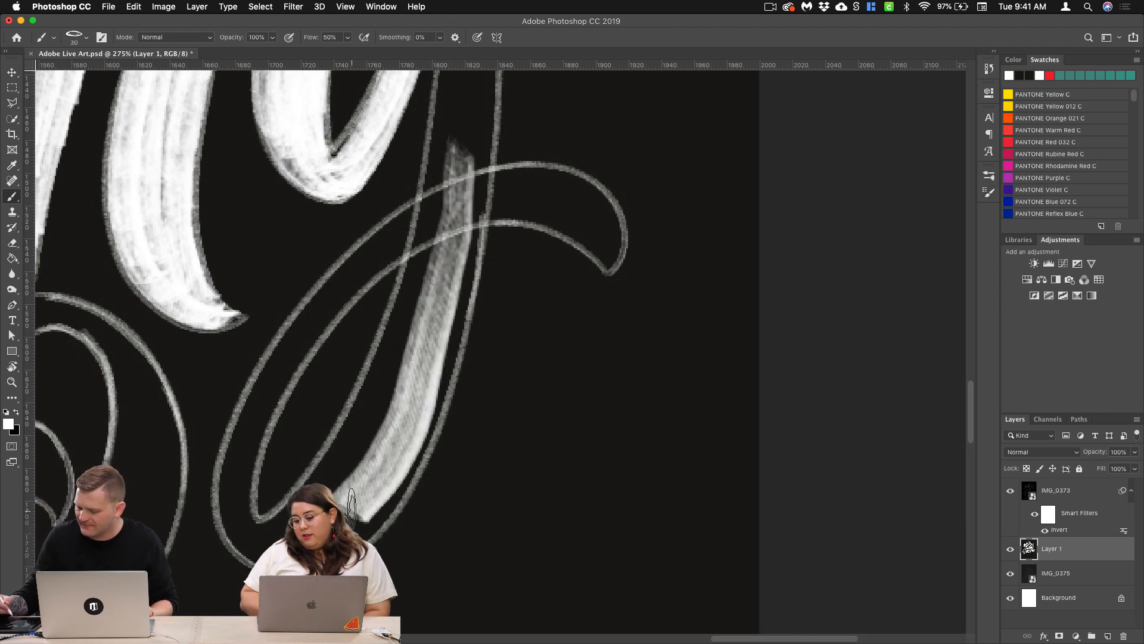
# Step: Undo the last descender stroke, try another white stroke down the lower descender, and undo it as well
pyautogui.press('super+z')
pyautogui.moveTo(462, 128)
pyautogui.mouseDown()
pyautogui.moveTo(426, 286)
pyautogui.moveTo(352, 484)
pyautogui.mouseUp()
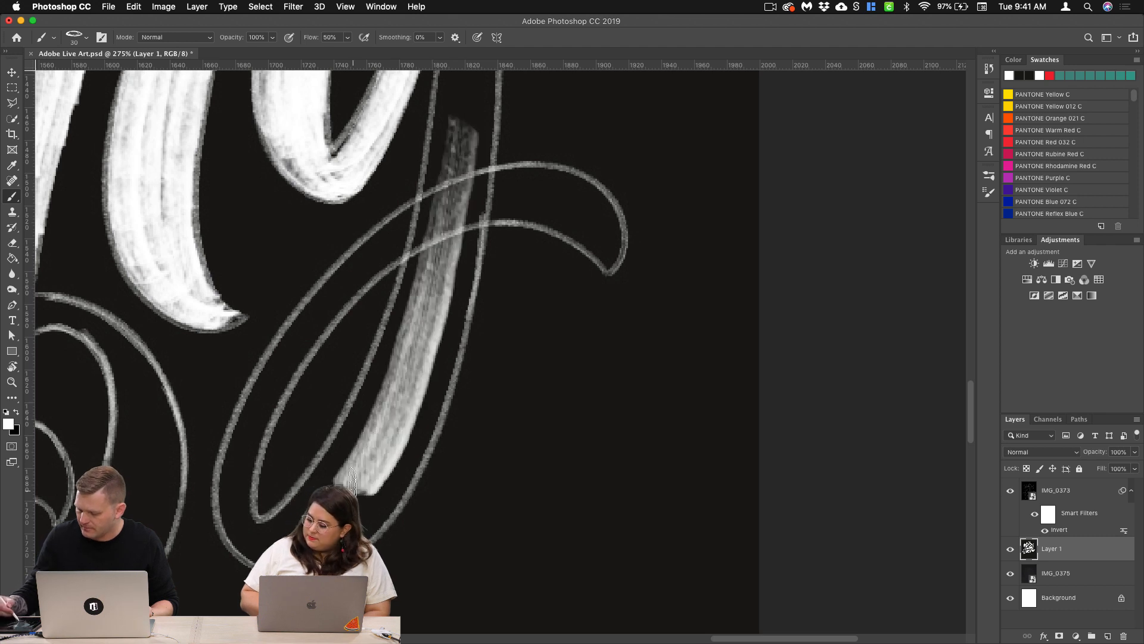
pyautogui.press('super+z')
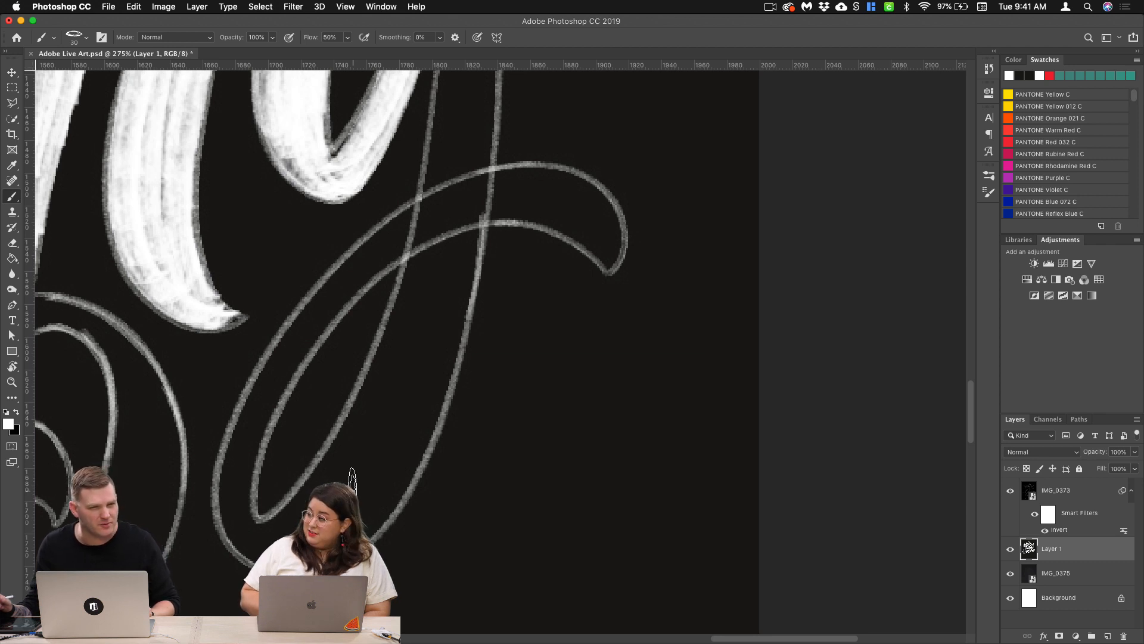
# Step: Try a white test stroke inside the upper part of the g's outlined descender and undo it
pyautogui.scroll(5, 531, 390)
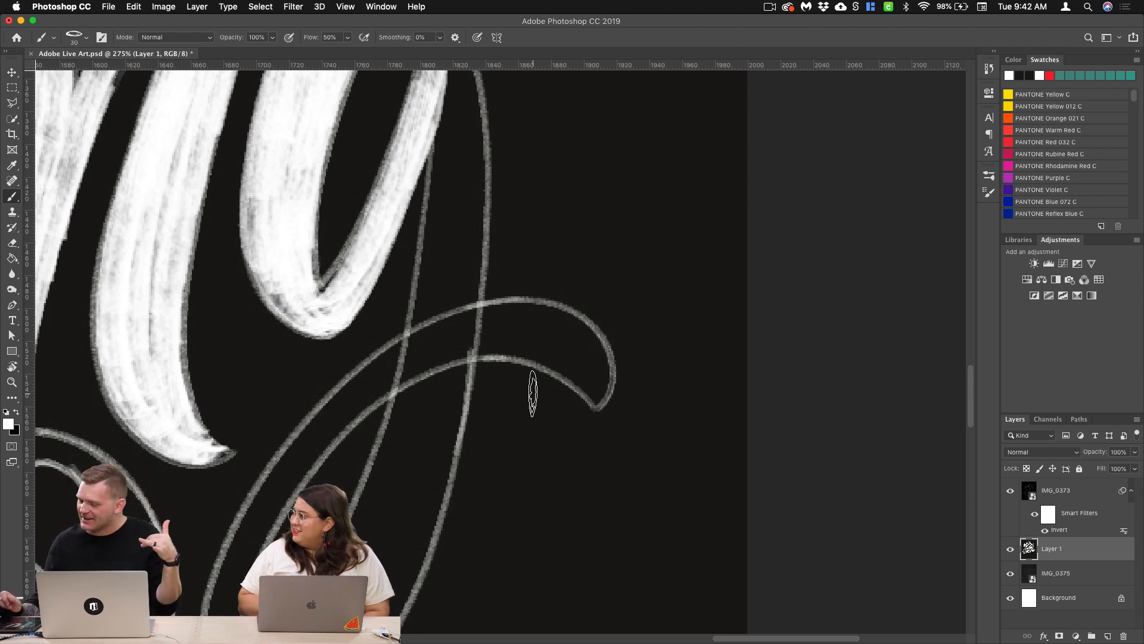
pyautogui.scroll(3, 532, 394)
pyautogui.hscroll(3, 533, 393)
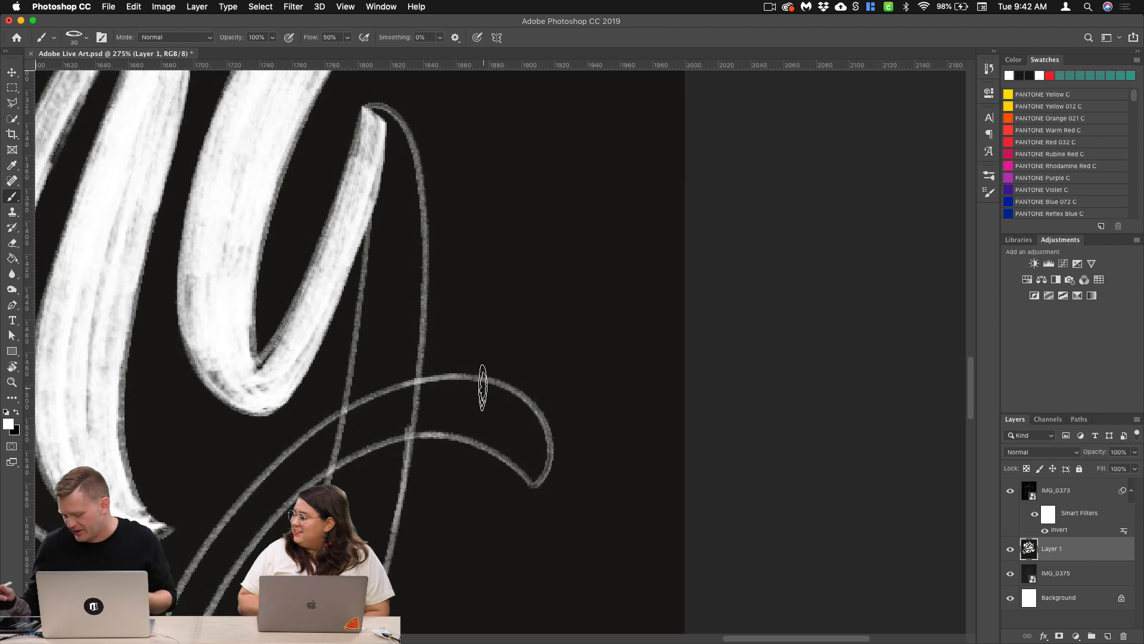
pyautogui.moveTo(391, 192); pyautogui.dragTo(384, 386)
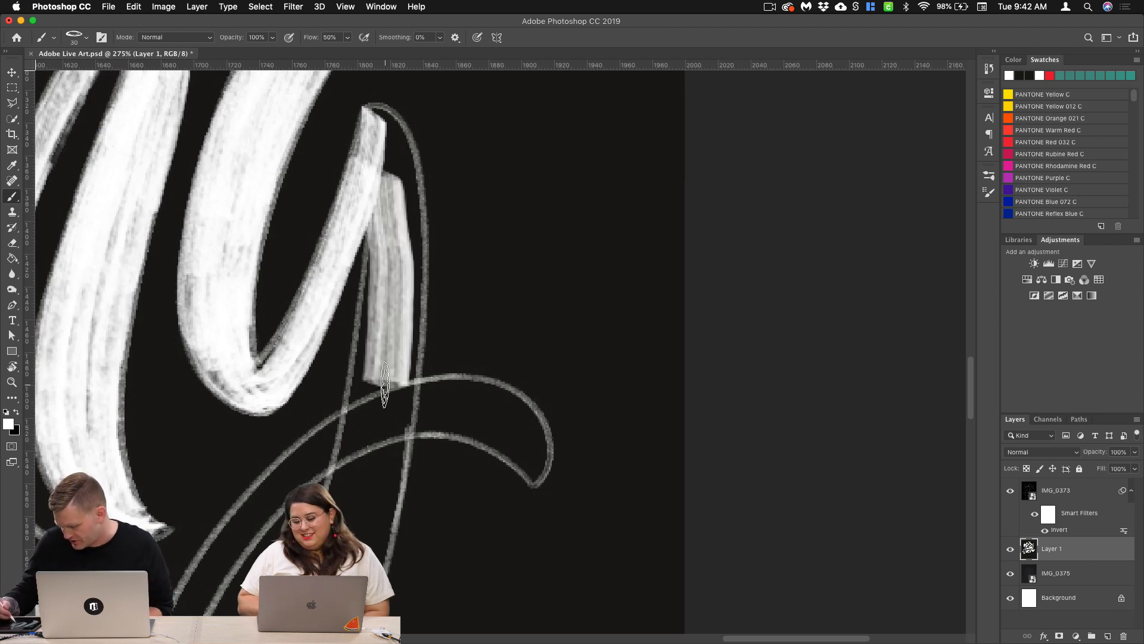
pyautogui.press('super+z')
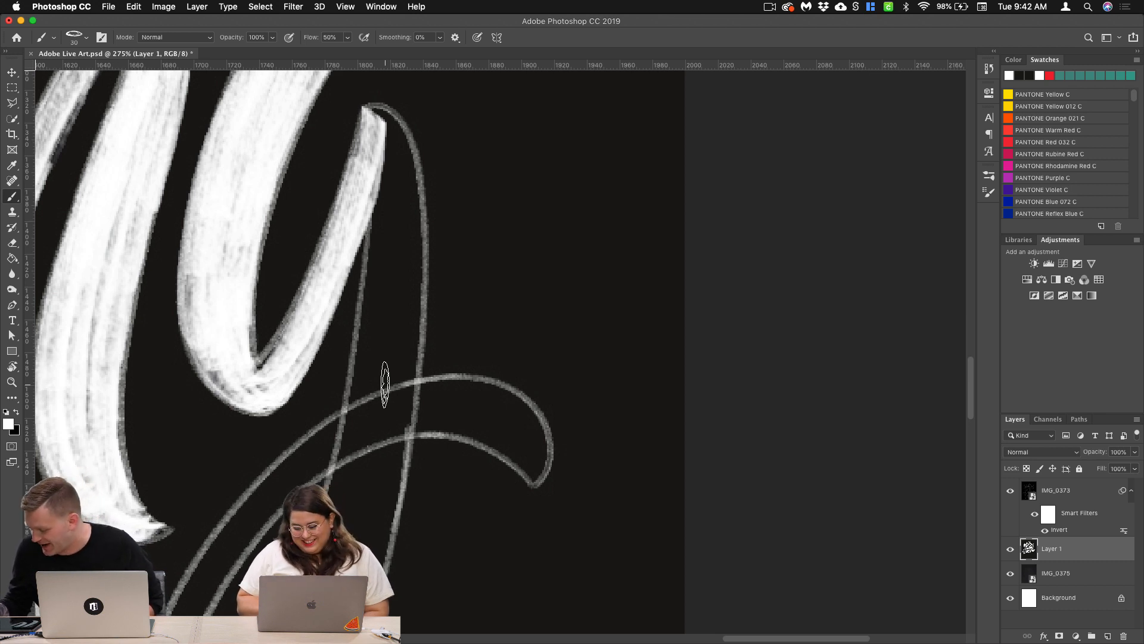
# Step: Set the brush's minimum diameter to 18% in its Shape Dynamics and hide the brush settings
pyautogui.click(987, 194)
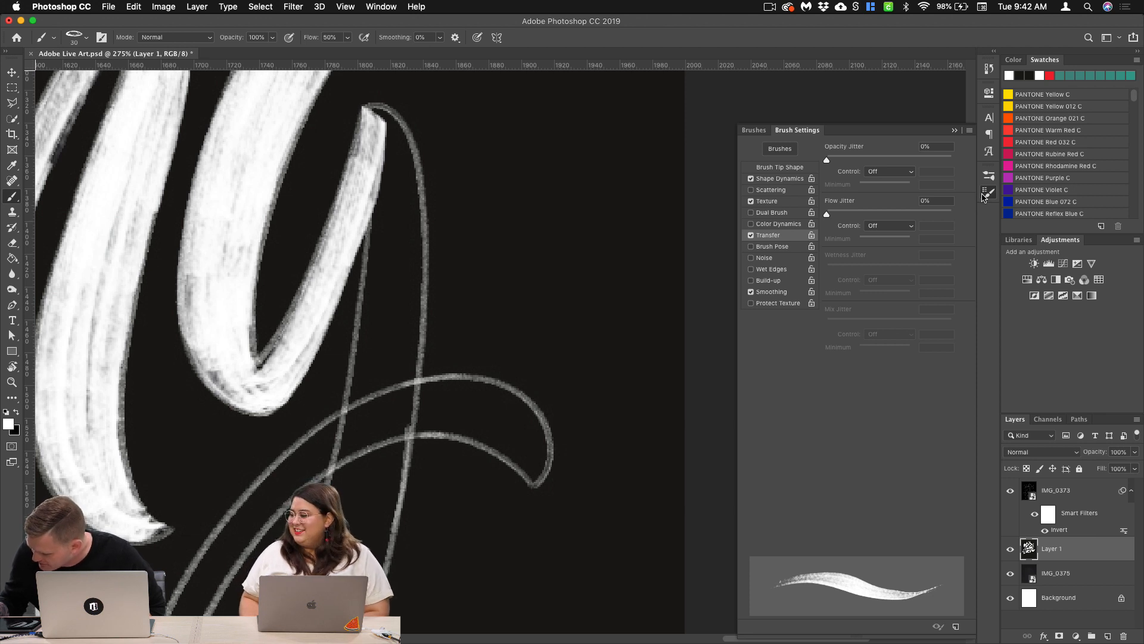
pyautogui.click(780, 179)
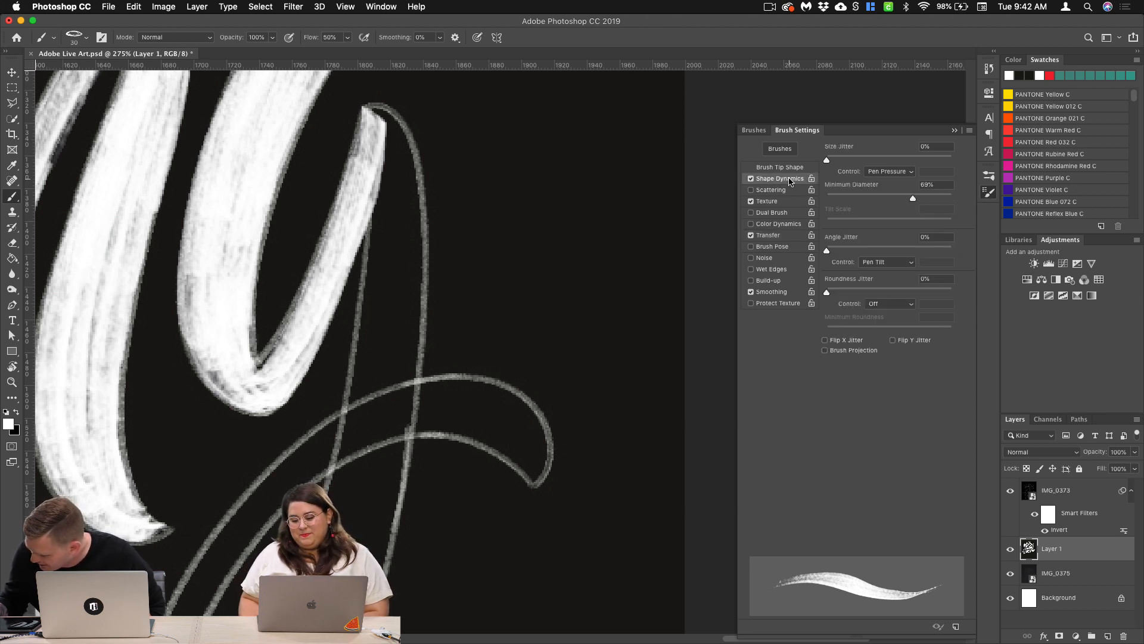
pyautogui.click(851, 198)
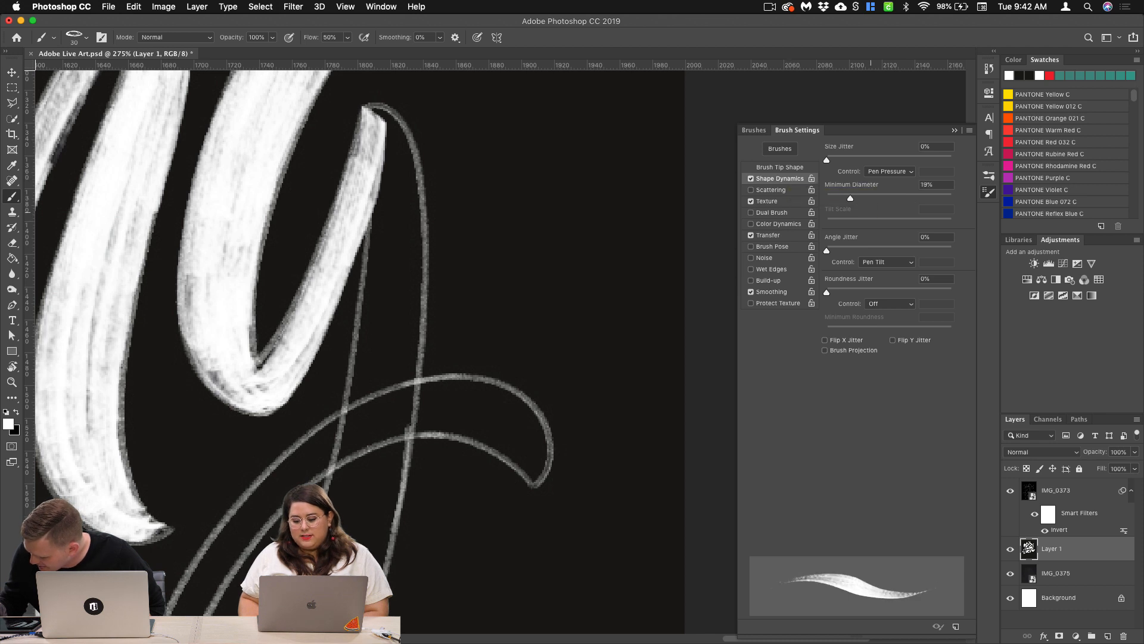
pyautogui.moveTo(851, 198); pyautogui.dragTo(849, 220)
pyautogui.click(954, 130)
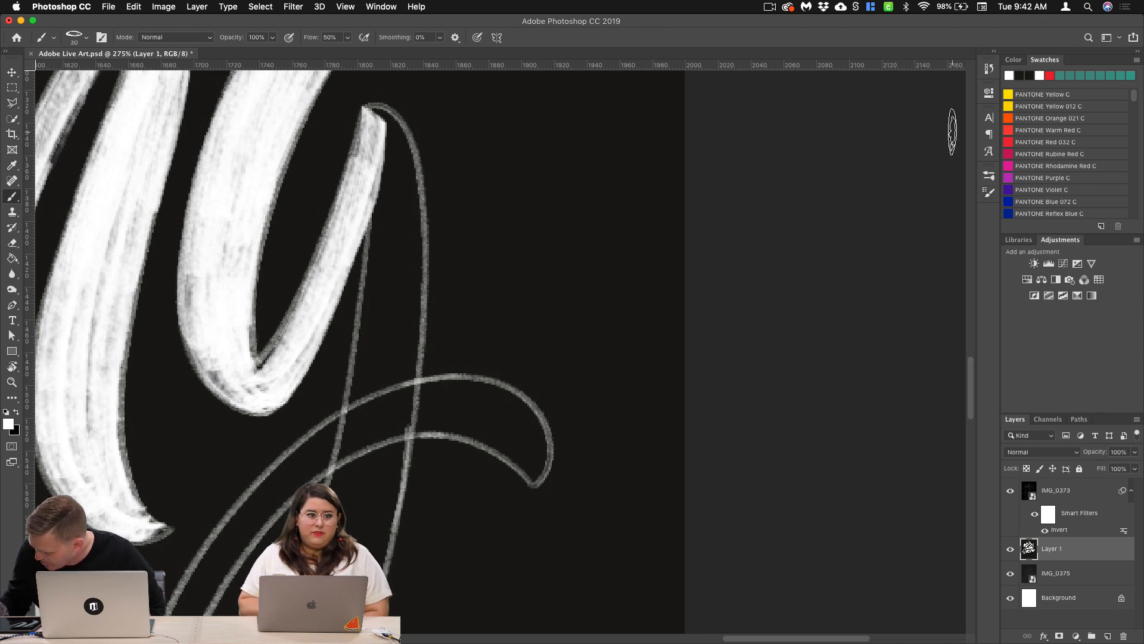
# Step: Try two textured white strokes down the g's outlined descender with the reduced minimum diameter, undoing each one
pyautogui.moveTo(390, 178); pyautogui.dragTo(363, 462)
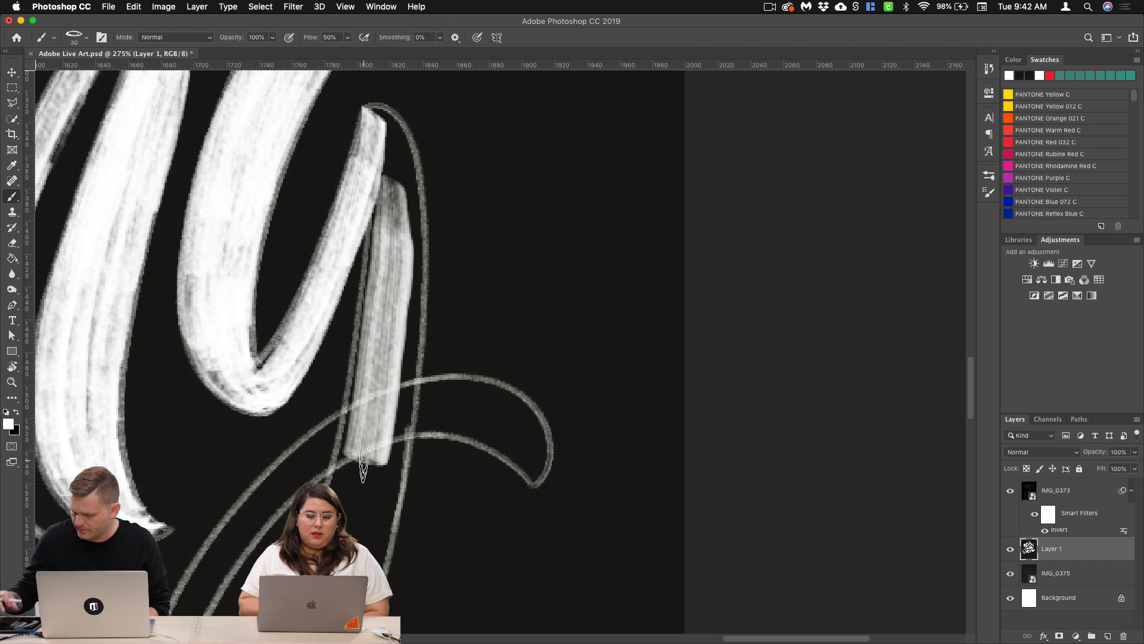
pyautogui.press('super+z')
pyautogui.moveTo(377, 131)
pyautogui.mouseDown()
pyautogui.moveTo(391, 227)
pyautogui.moveTo(374, 424)
pyautogui.mouseUp()
pyautogui.press('super+z')
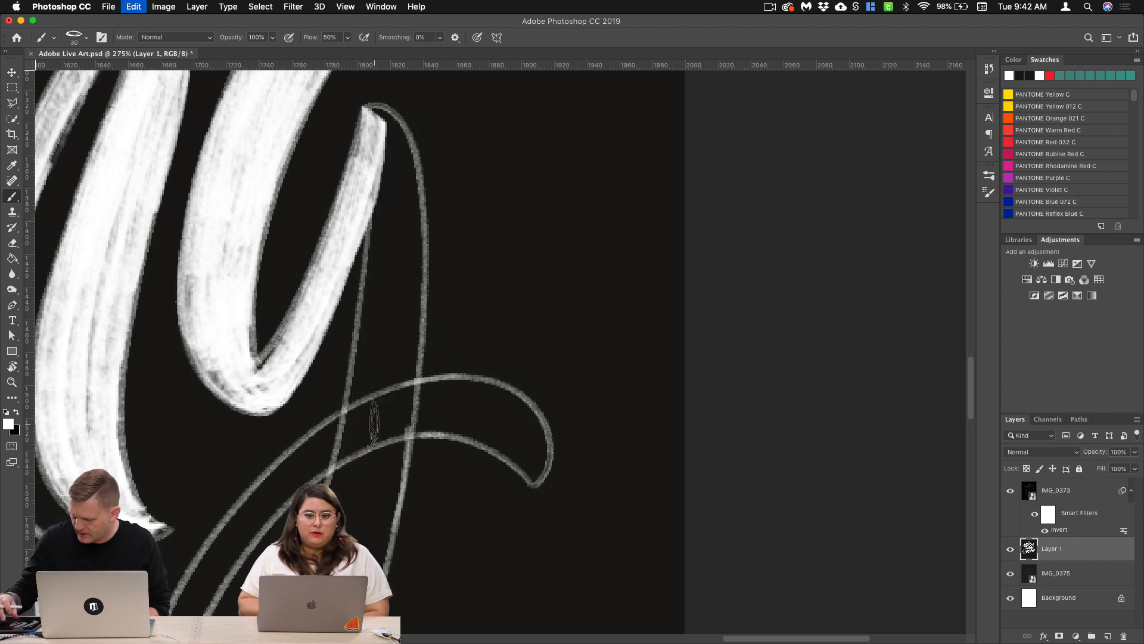
# Step: Show the brush preset list and open Adobe's Get More Brushes download page in Safari
pyautogui.click(989, 191)
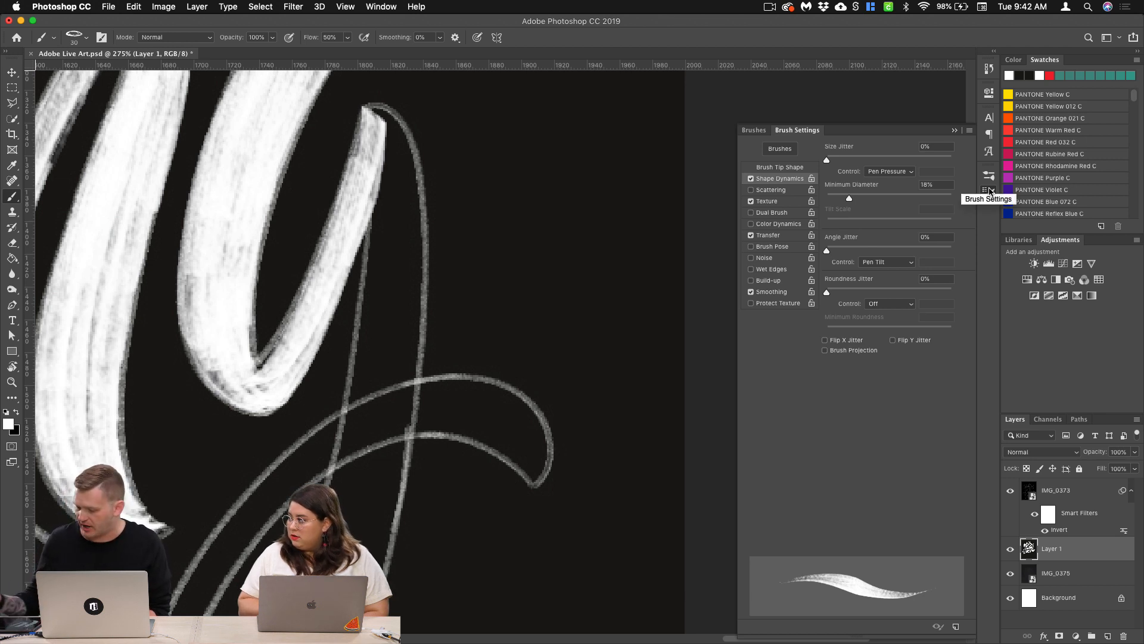
pyautogui.click(969, 131)
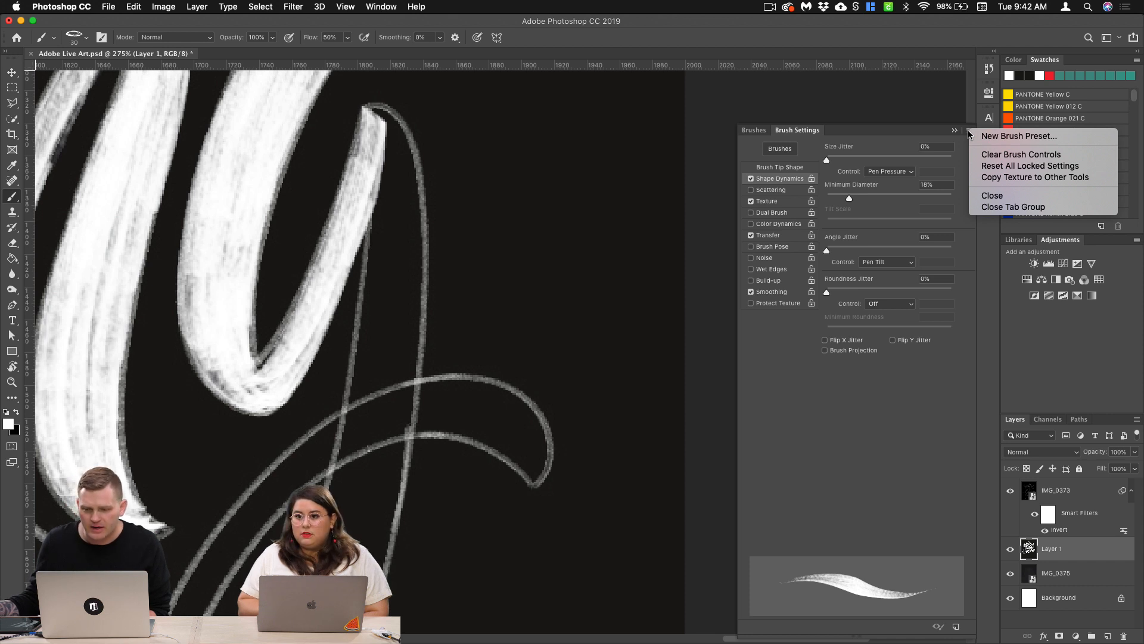
pyautogui.click(757, 132)
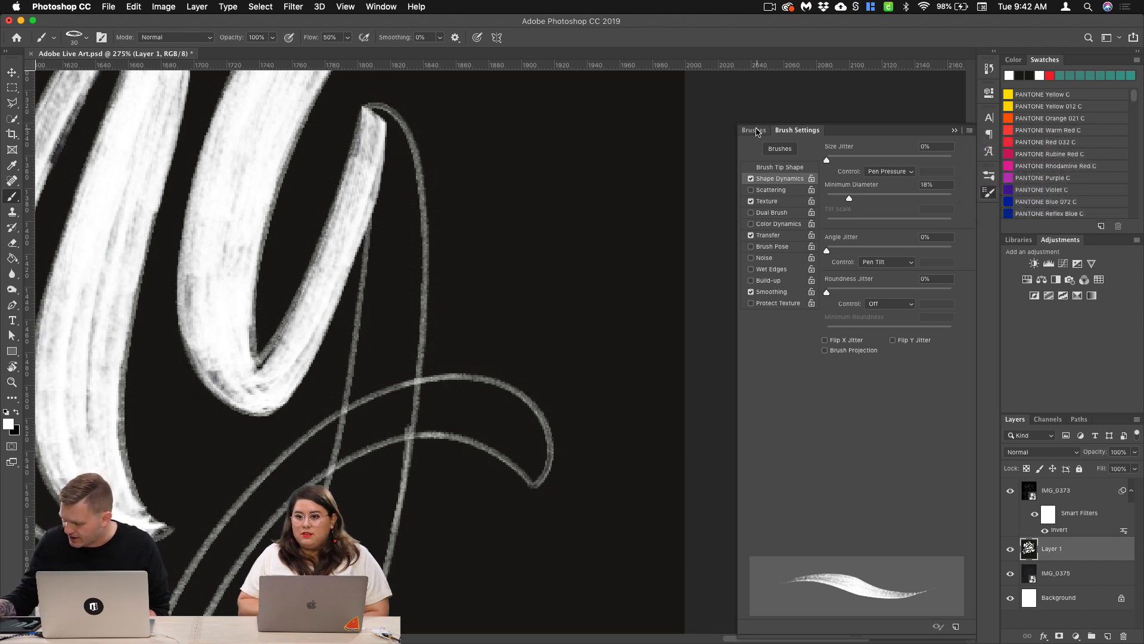
pyautogui.click(752, 132)
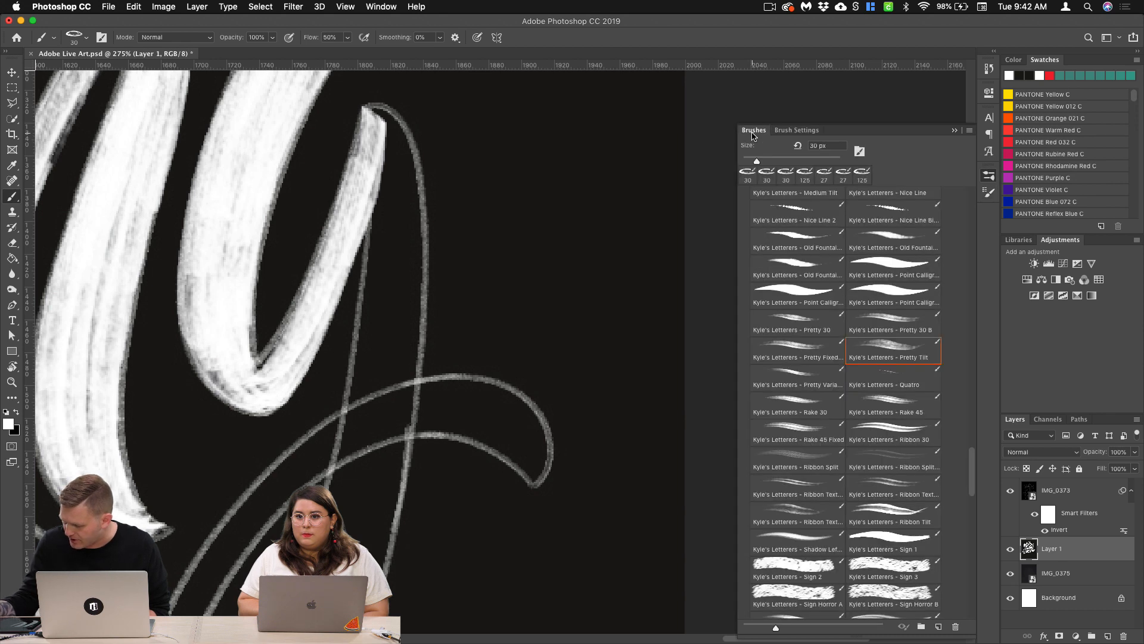
pyautogui.click(969, 130)
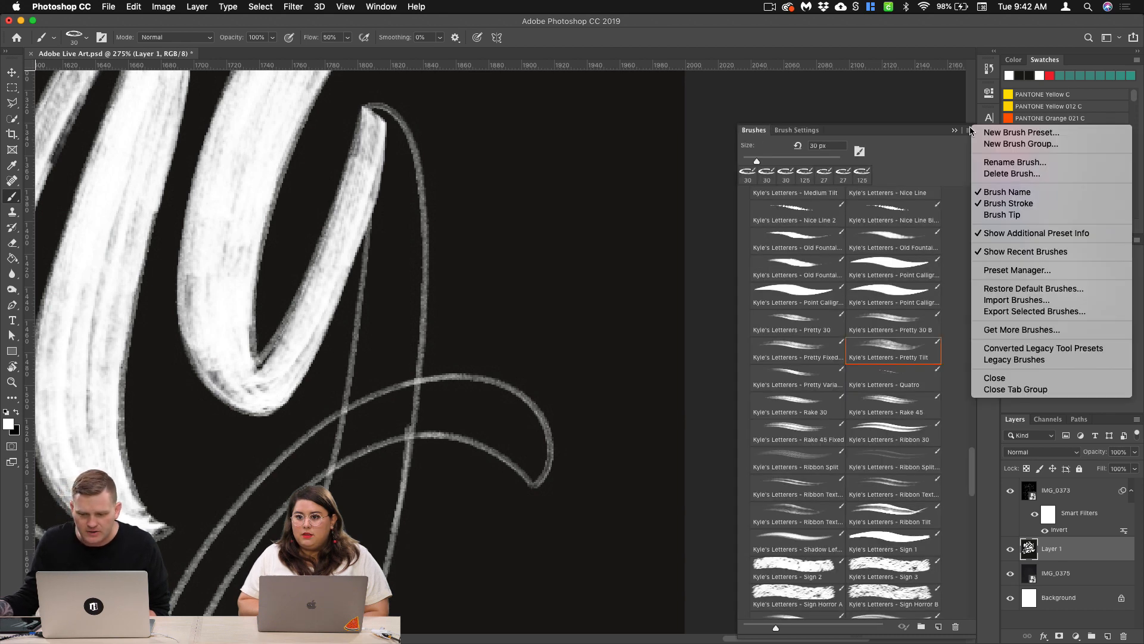
pyautogui.click(1060, 332)
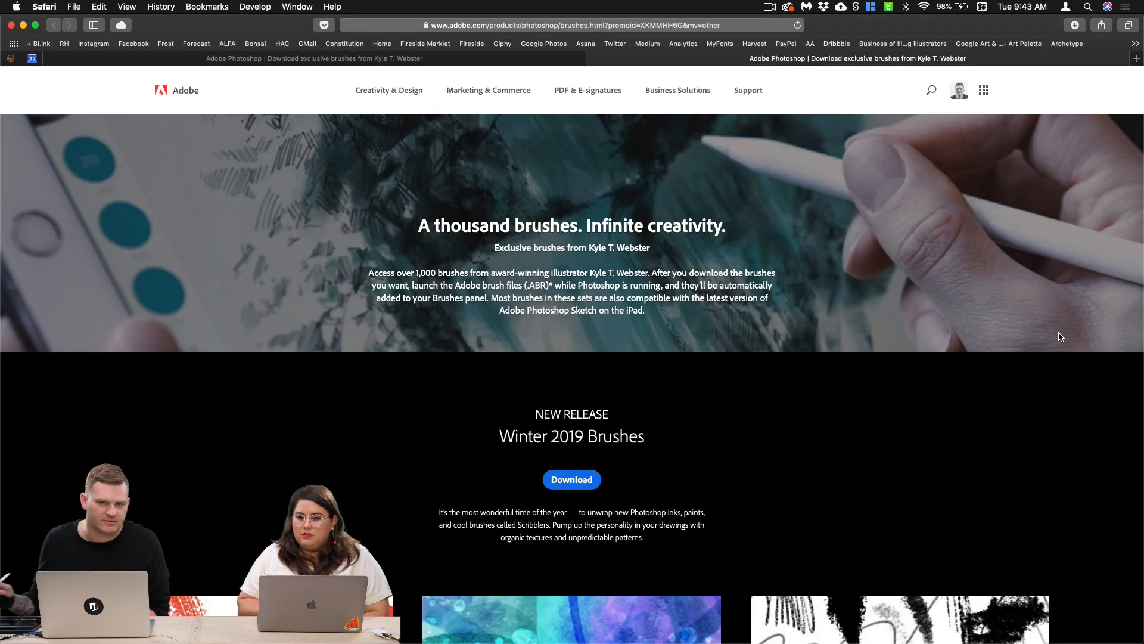
# Step: Examine the downloadable brush sets from Megapack through Letterers to Art Markers, and return to Photoshop
pyautogui.scroll(-6, 1060, 336)
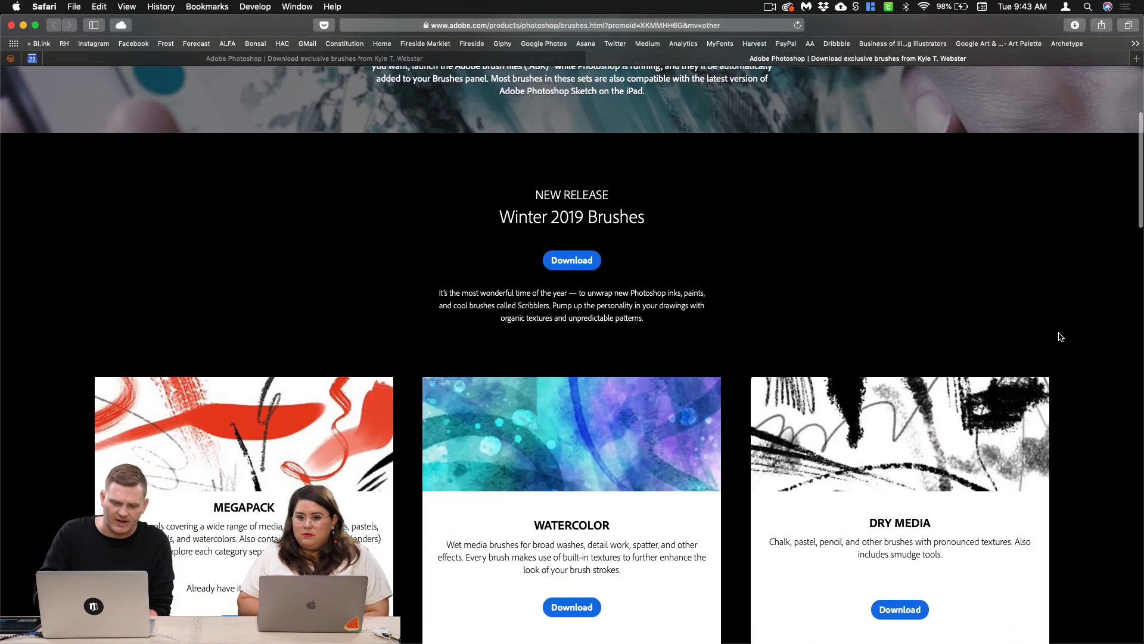
pyautogui.scroll(-3, 1060, 336)
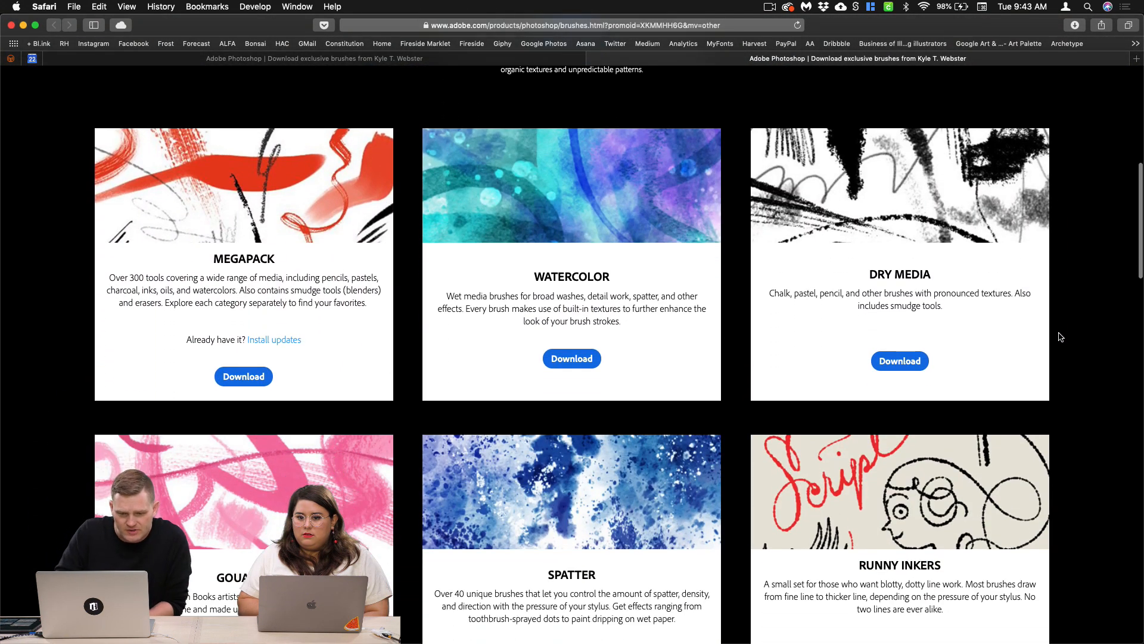
pyautogui.scroll(1, 1060, 336)
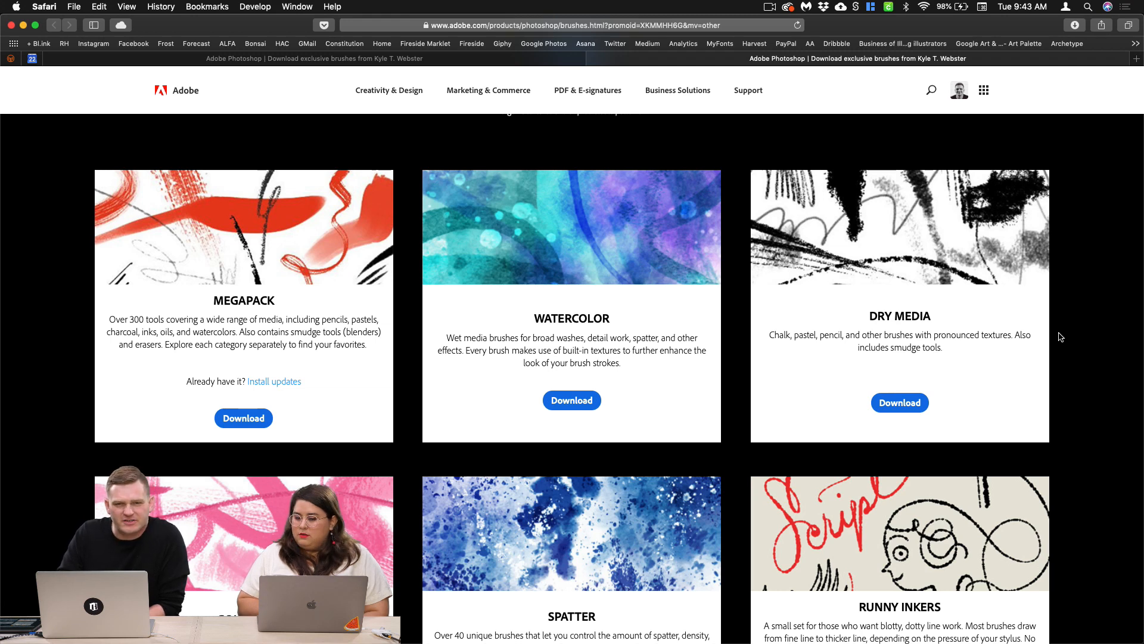
pyautogui.scroll(-3, 1060, 336)
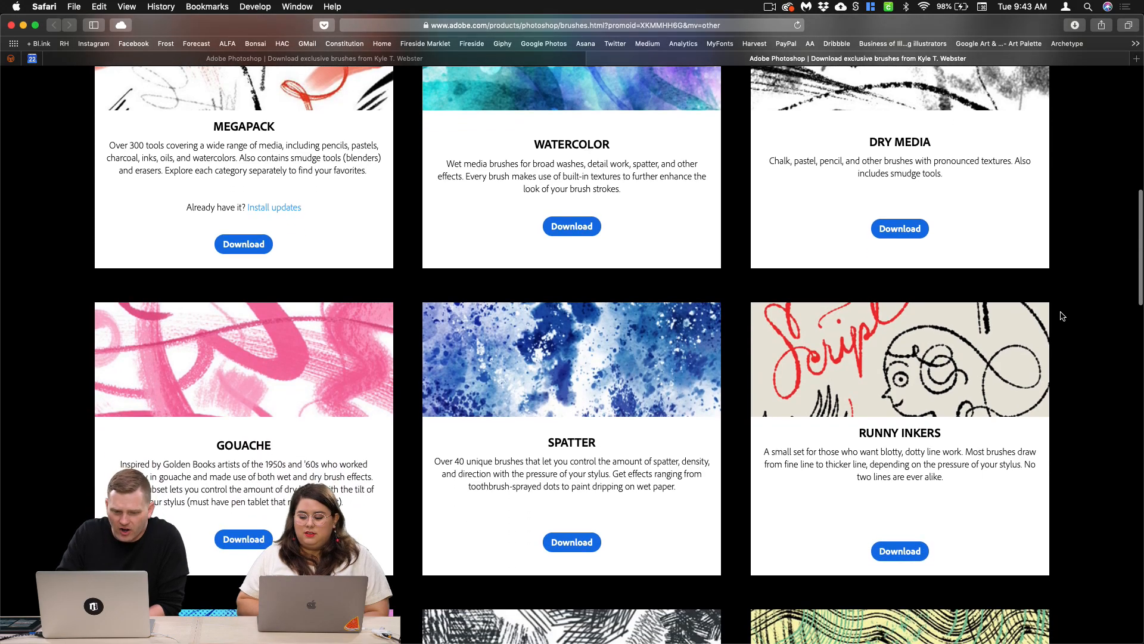
pyautogui.scroll(-10, 1060, 322)
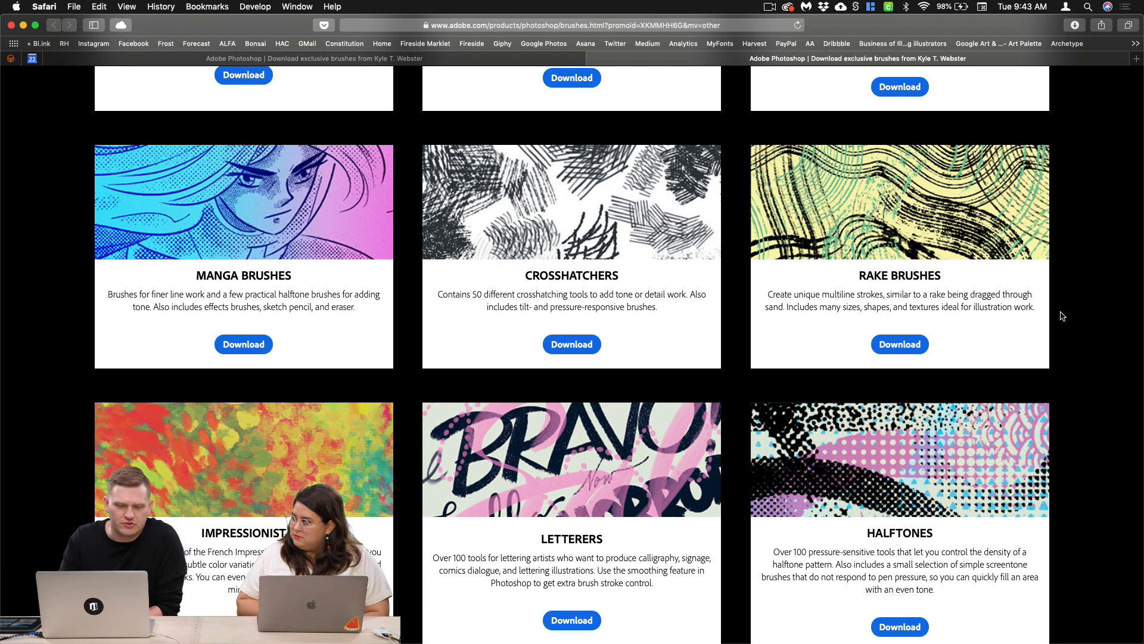
pyautogui.scroll(-3, 1063, 316)
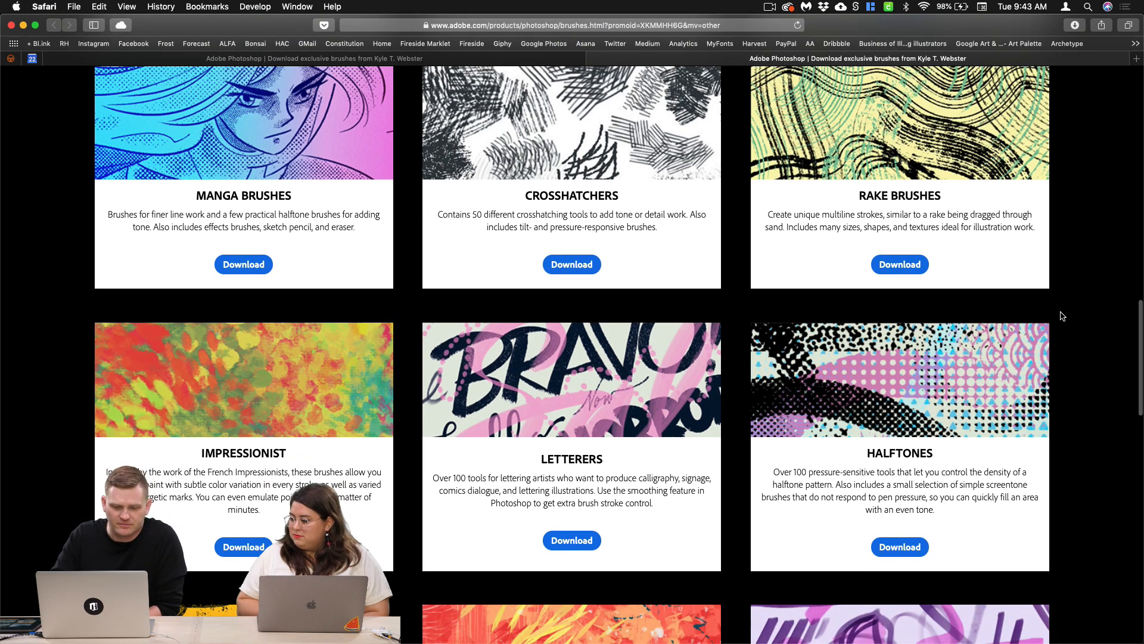
pyautogui.scroll(-2, 1062, 316)
pyautogui.scroll(-5, 1062, 316)
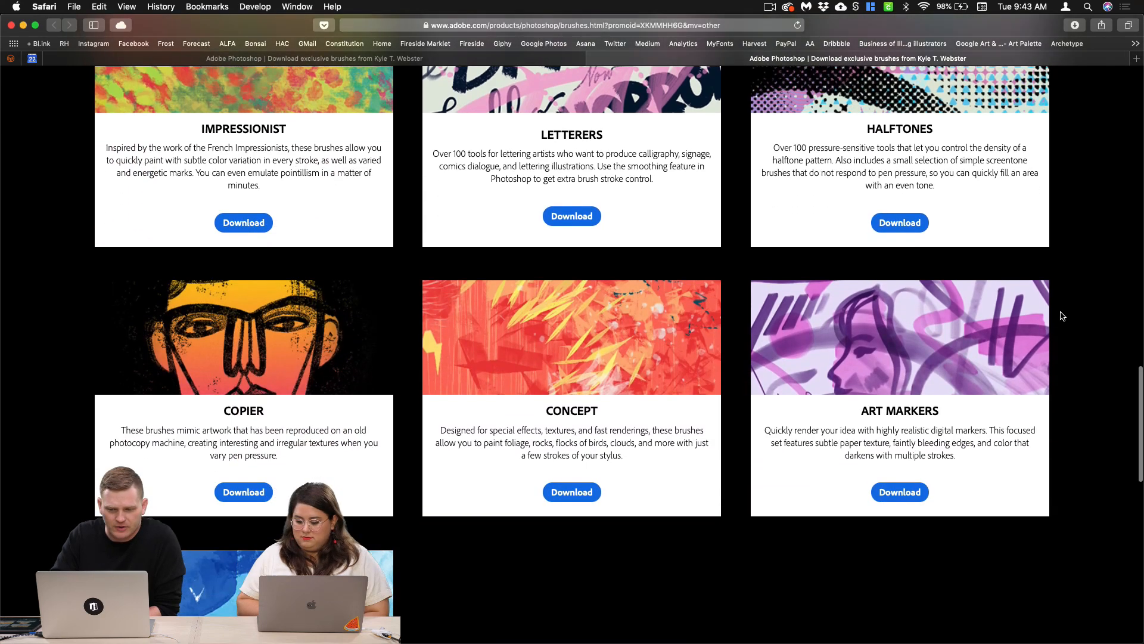
pyautogui.scroll(4, 1063, 316)
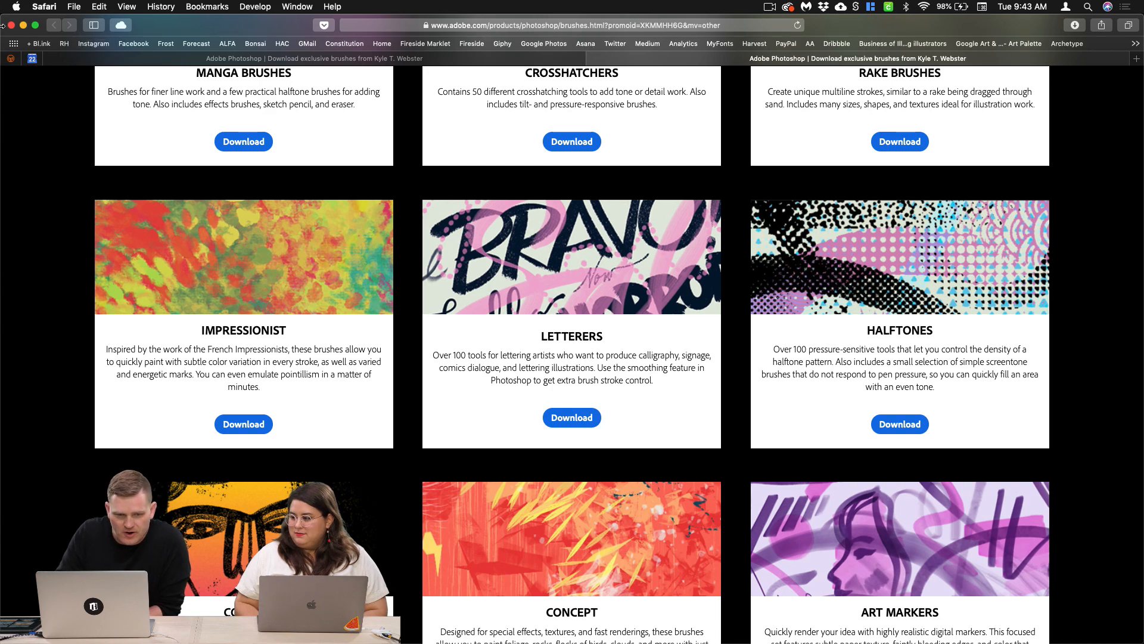
pyautogui.click(22, 25)
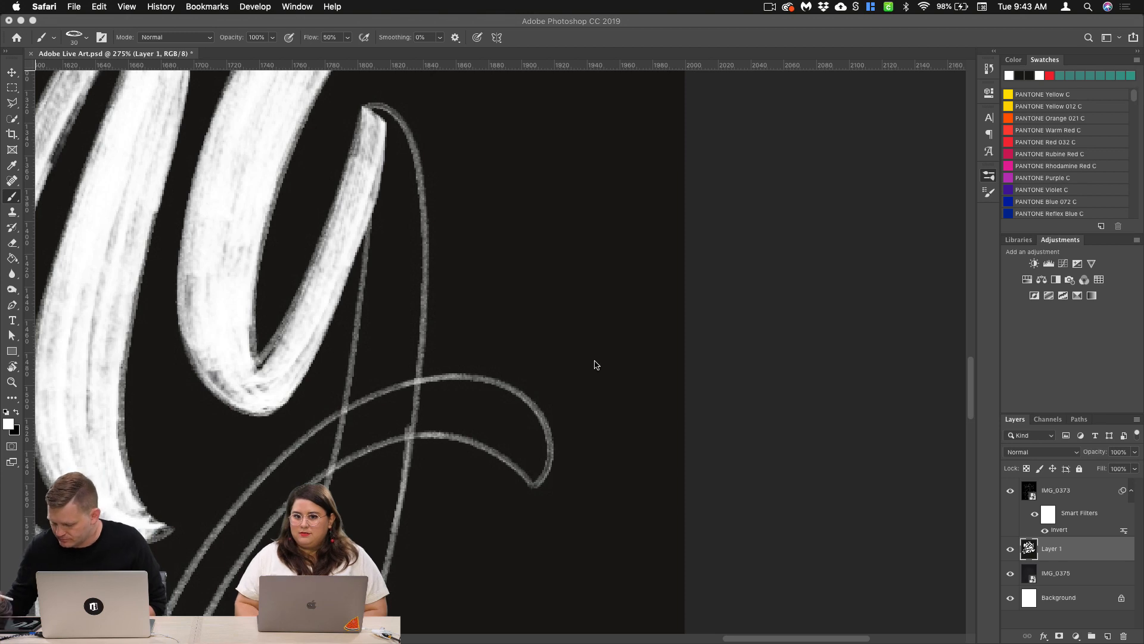
# Step: Try two more white strokes with the Pretty Tilt brush down the g's descender and undo both
pyautogui.click(373, 440)
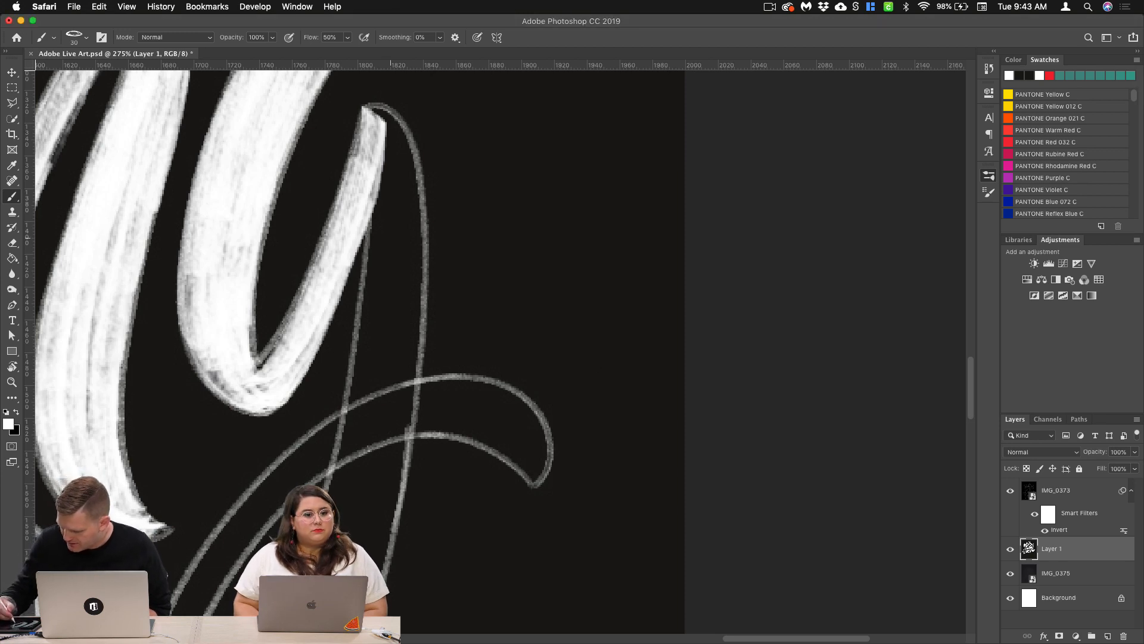
pyautogui.moveTo(378, 195)
pyautogui.mouseDown()
pyautogui.moveTo(387, 344)
pyautogui.moveTo(377, 435)
pyautogui.mouseUp()
pyautogui.press('super+z')
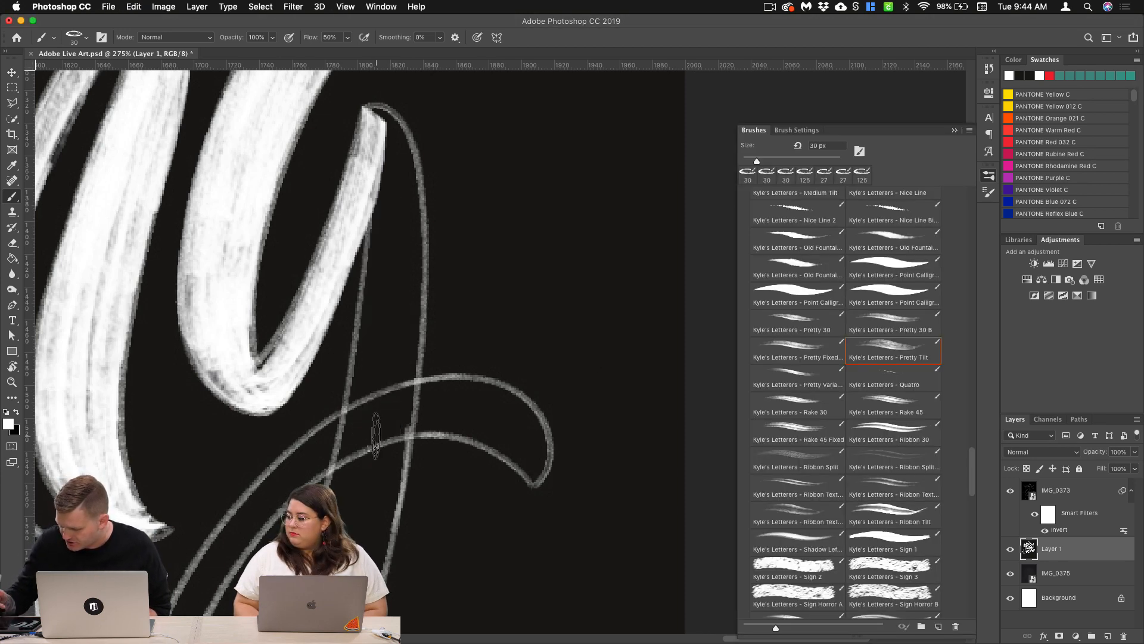
pyautogui.moveTo(394, 219)
pyautogui.mouseDown()
pyautogui.moveTo(398, 344)
pyautogui.moveTo(353, 480)
pyautogui.mouseUp()
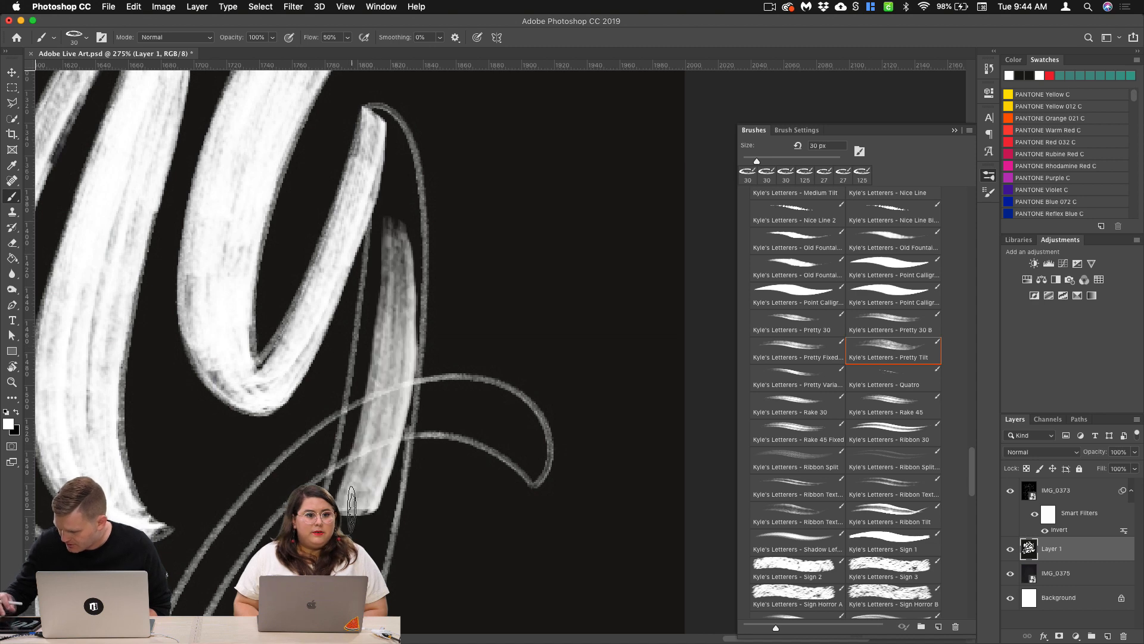
pyautogui.press('super+z')
# Step: Paint the upper part of the g's outlined descender with overlapping white Pretty Tilt strokes, undoing the last stray stroke
pyautogui.scroll(-3, 533, 359)
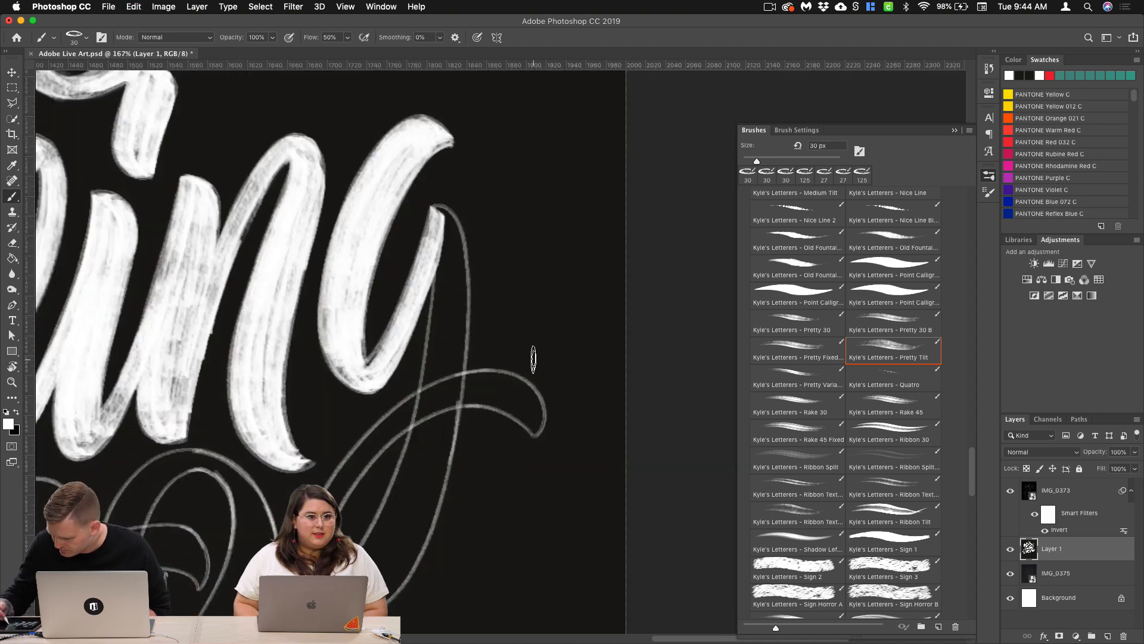
pyautogui.moveTo(441, 211)
pyautogui.mouseDown()
pyautogui.moveTo(444, 325)
pyautogui.moveTo(429, 417)
pyautogui.mouseUp()
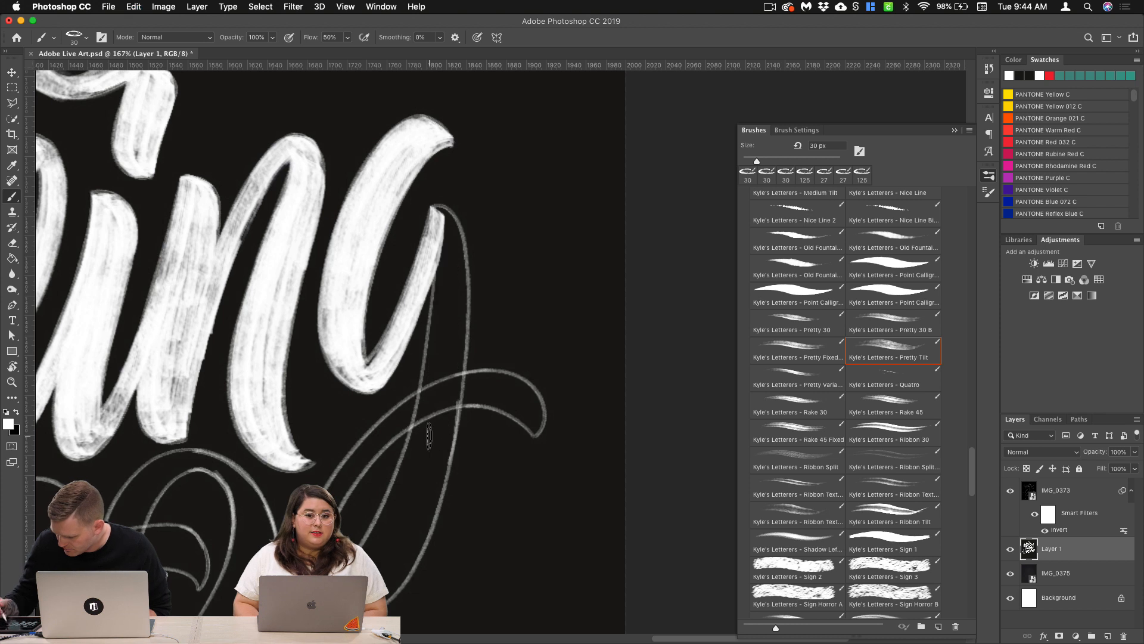
pyautogui.moveTo(448, 241)
pyautogui.mouseDown()
pyautogui.moveTo(439, 371)
pyautogui.moveTo(387, 529)
pyautogui.mouseUp()
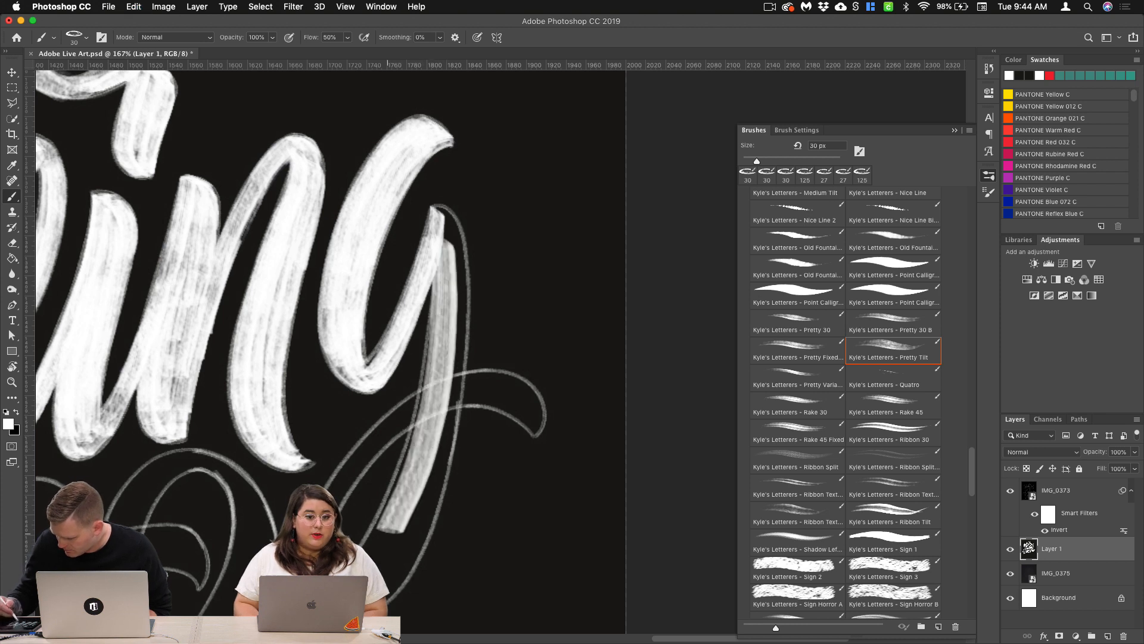
pyautogui.moveTo(445, 245)
pyautogui.mouseDown()
pyautogui.moveTo(438, 364)
pyautogui.moveTo(394, 515)
pyautogui.mouseUp()
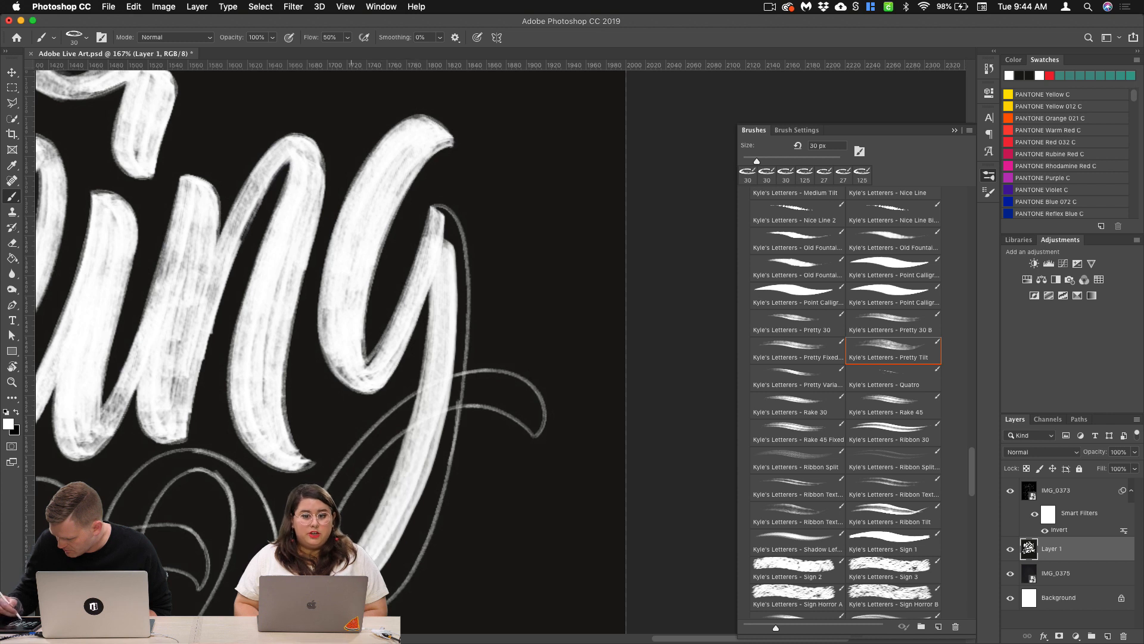
pyautogui.moveTo(434, 208)
pyautogui.mouseDown()
pyautogui.moveTo(460, 271)
pyautogui.moveTo(464, 342)
pyautogui.moveTo(426, 476)
pyautogui.moveTo(460, 248)
pyautogui.moveTo(460, 387)
pyautogui.moveTo(411, 551)
pyautogui.moveTo(357, 596)
pyautogui.moveTo(416, 542)
pyautogui.moveTo(449, 402)
pyautogui.moveTo(431, 493)
pyautogui.mouseUp()
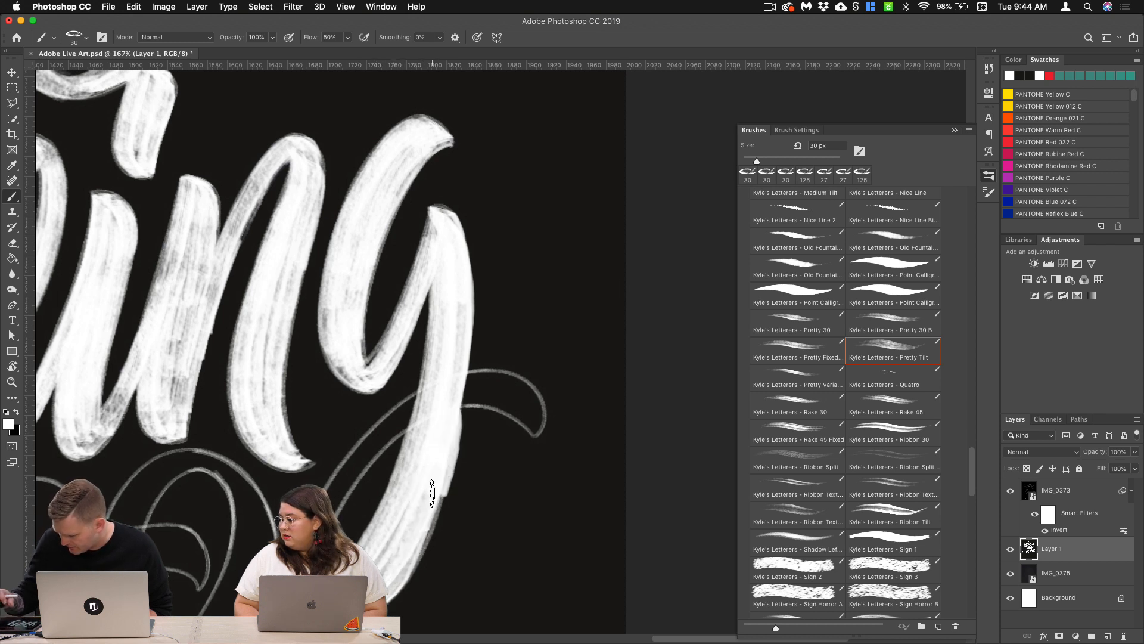
pyautogui.press('super+z')
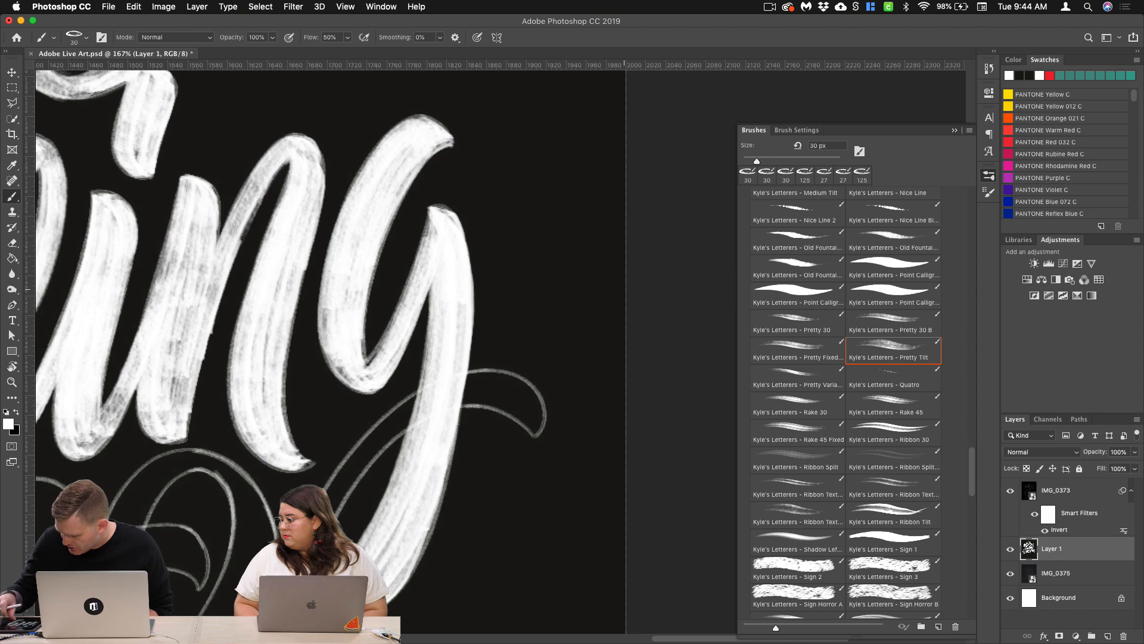
# Step: Fill out the lower part of the g's descender with another white stroke along its outer edge
pyautogui.scroll(1, 562, 365)
pyautogui.scroll(-5, 507, 382)
pyautogui.scroll(5, 506, 381)
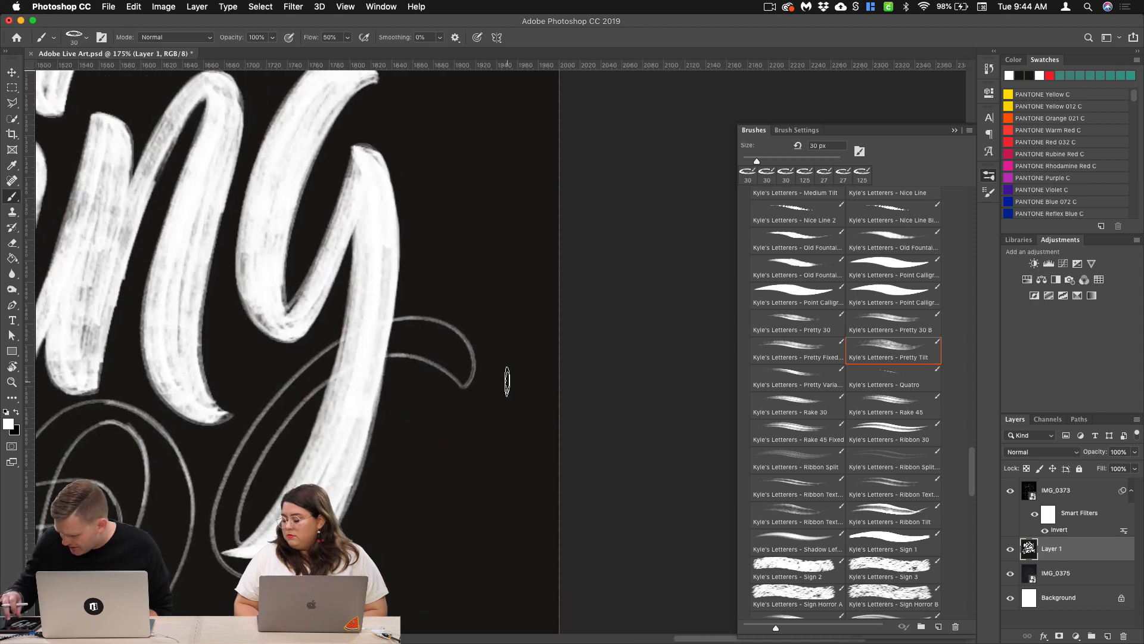
pyautogui.scroll(2, 505, 381)
pyautogui.scroll(-2, 489, 385)
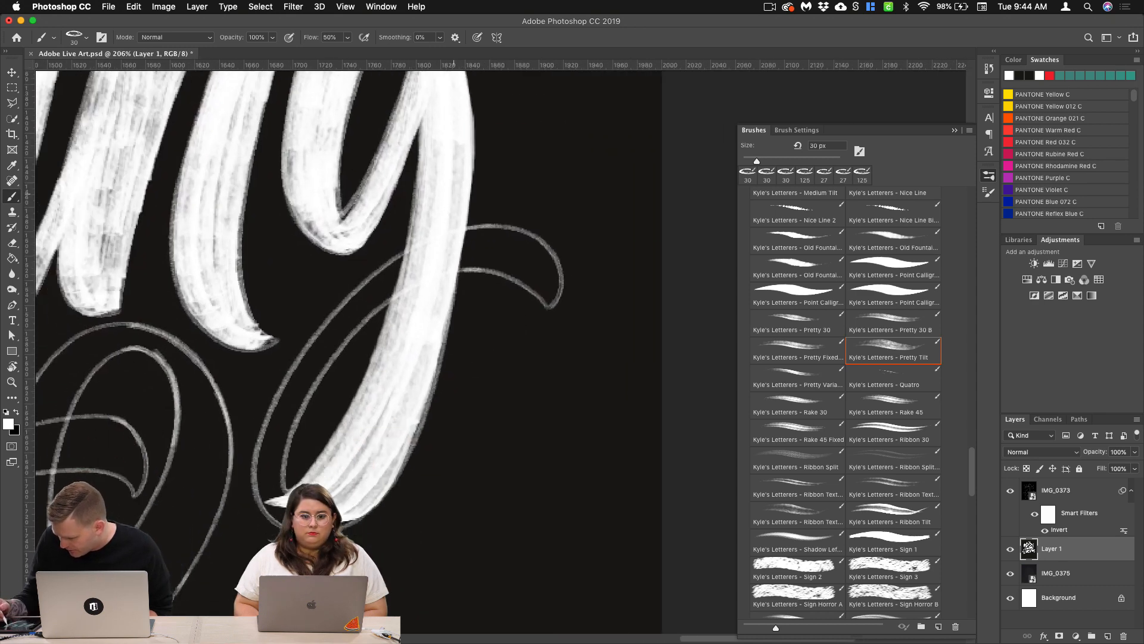
pyautogui.moveTo(457, 200); pyautogui.dragTo(420, 386)
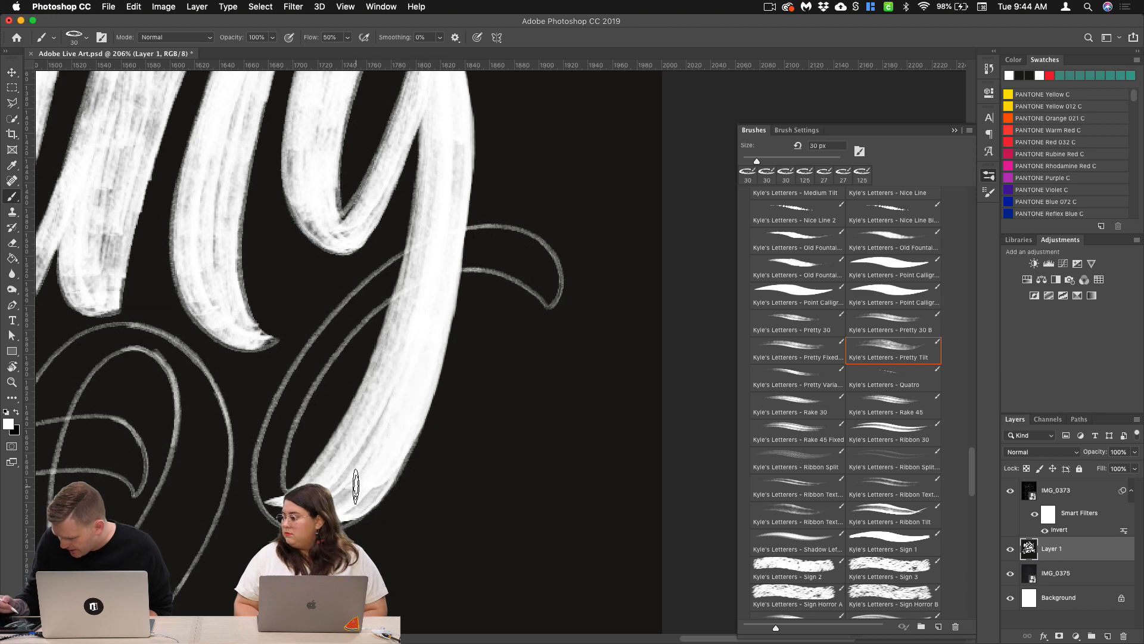
# Step: Paint the g's loop from the descender crossing down to its base, and fill the gaps in the bottom curve
pyautogui.scroll(2, 469, 359)
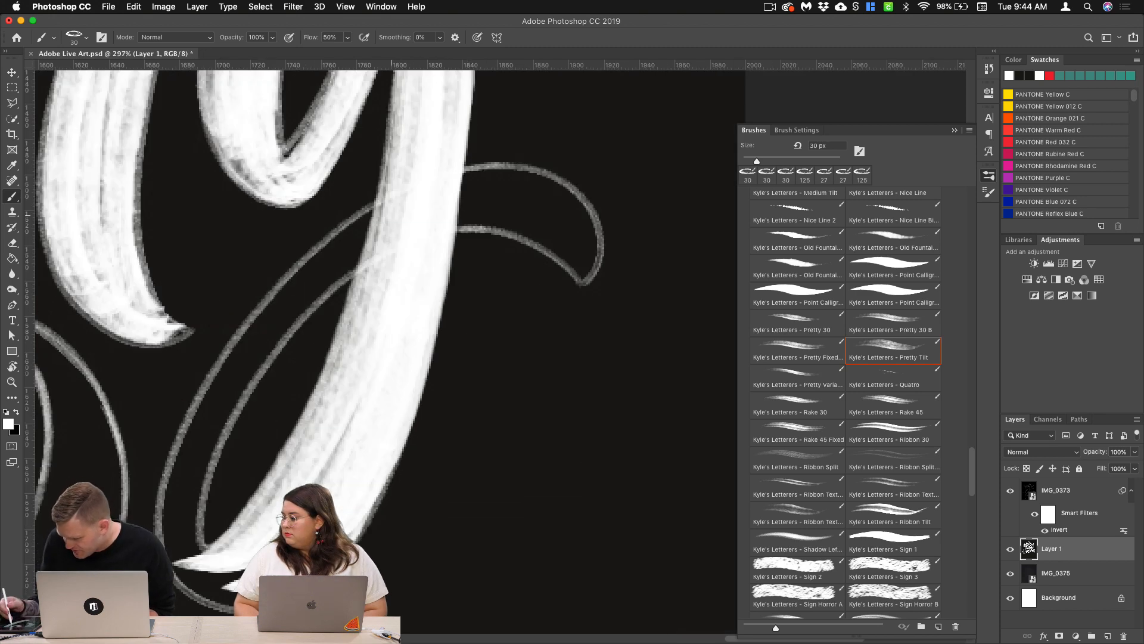
pyautogui.moveTo(382, 215)
pyautogui.mouseDown()
pyautogui.moveTo(247, 358)
pyautogui.moveTo(197, 440)
pyautogui.moveTo(198, 590)
pyautogui.moveTo(326, 280)
pyautogui.moveTo(218, 417)
pyautogui.moveTo(188, 519)
pyautogui.moveTo(200, 579)
pyautogui.mouseUp()
pyautogui.scroll(-5, 470, 365)
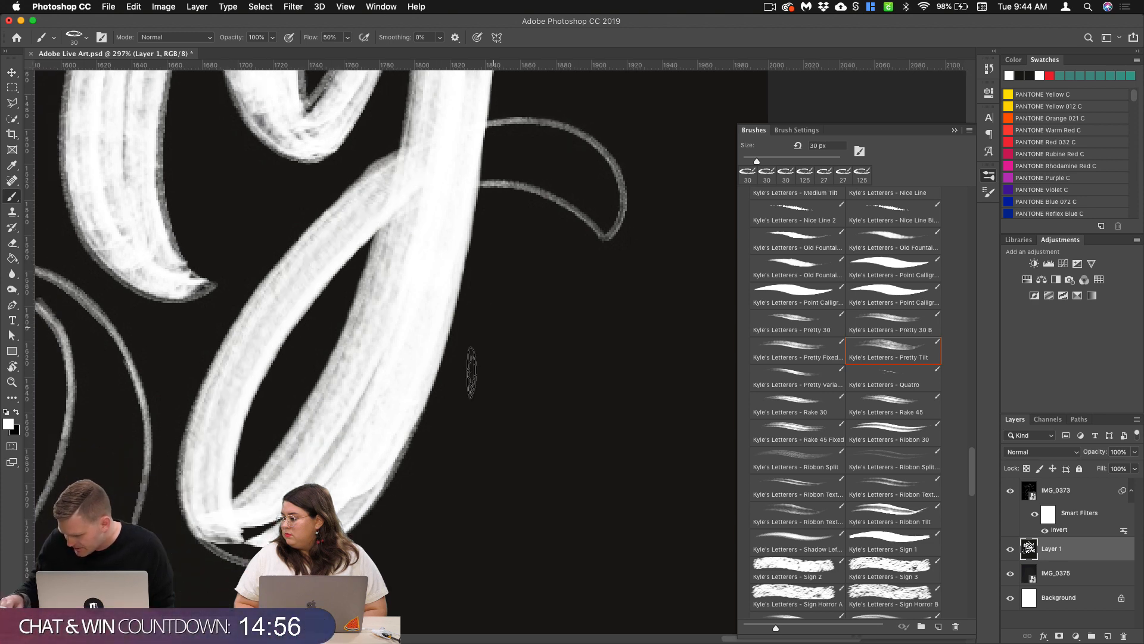
pyautogui.moveTo(246, 417)
pyautogui.mouseDown()
pyautogui.moveTo(284, 425)
pyautogui.moveTo(325, 414)
pyautogui.moveTo(366, 364)
pyautogui.moveTo(265, 413)
pyautogui.moveTo(332, 368)
pyautogui.mouseUp()
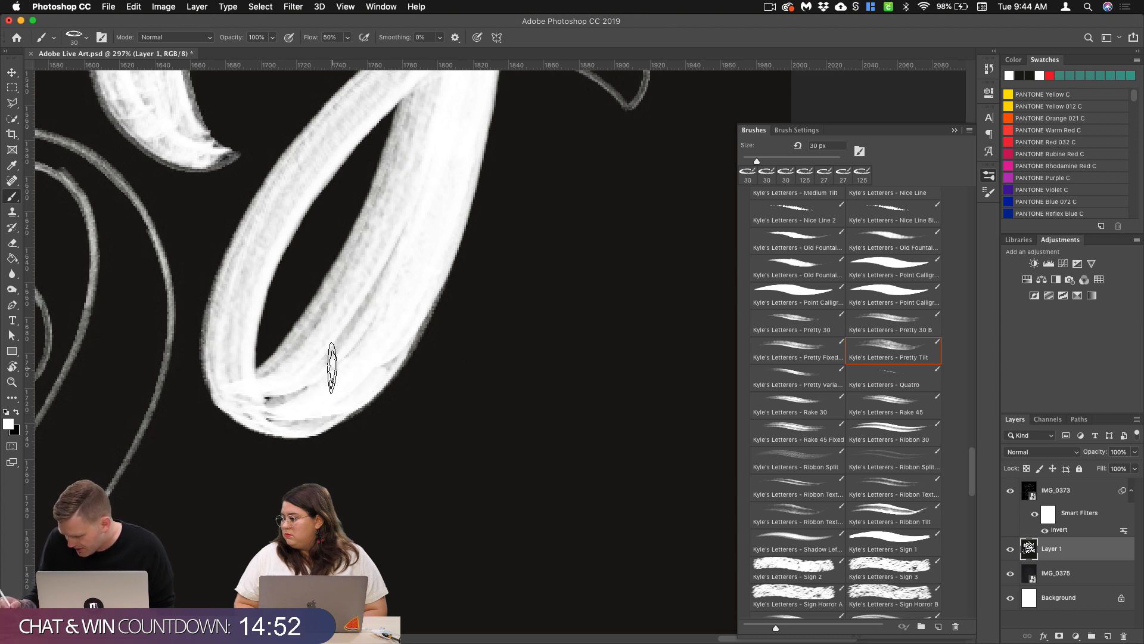
pyautogui.moveTo(250, 394); pyautogui.dragTo(318, 374)
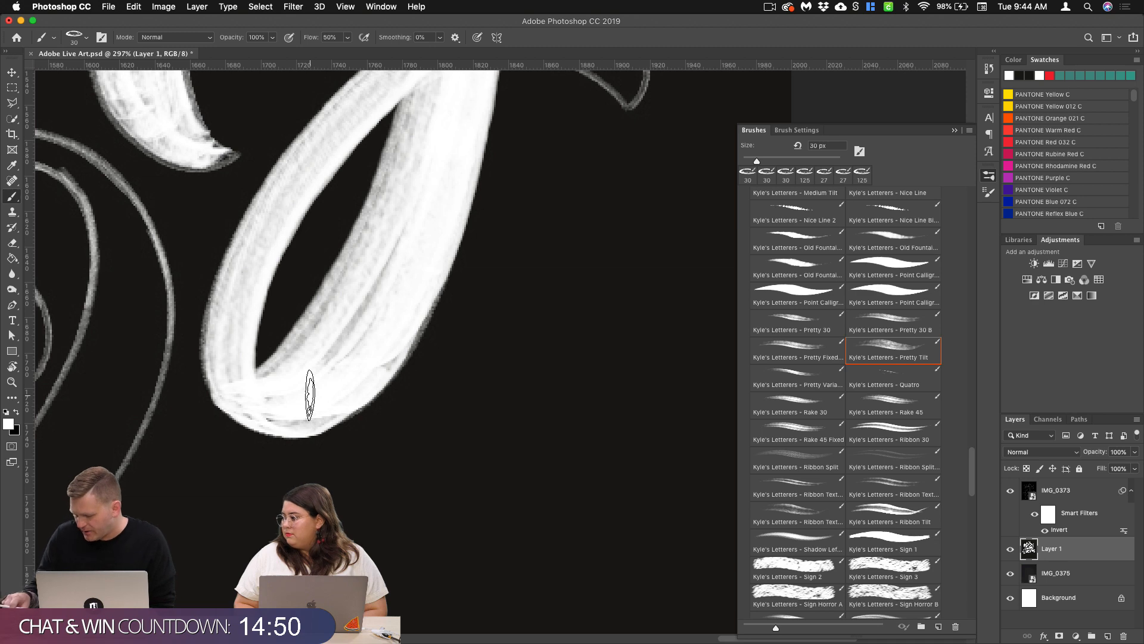
# Step: Paint the g's crescent-shaped tail beyond the descender in white and undo the last stroke
pyautogui.scroll(10, 442, 301)
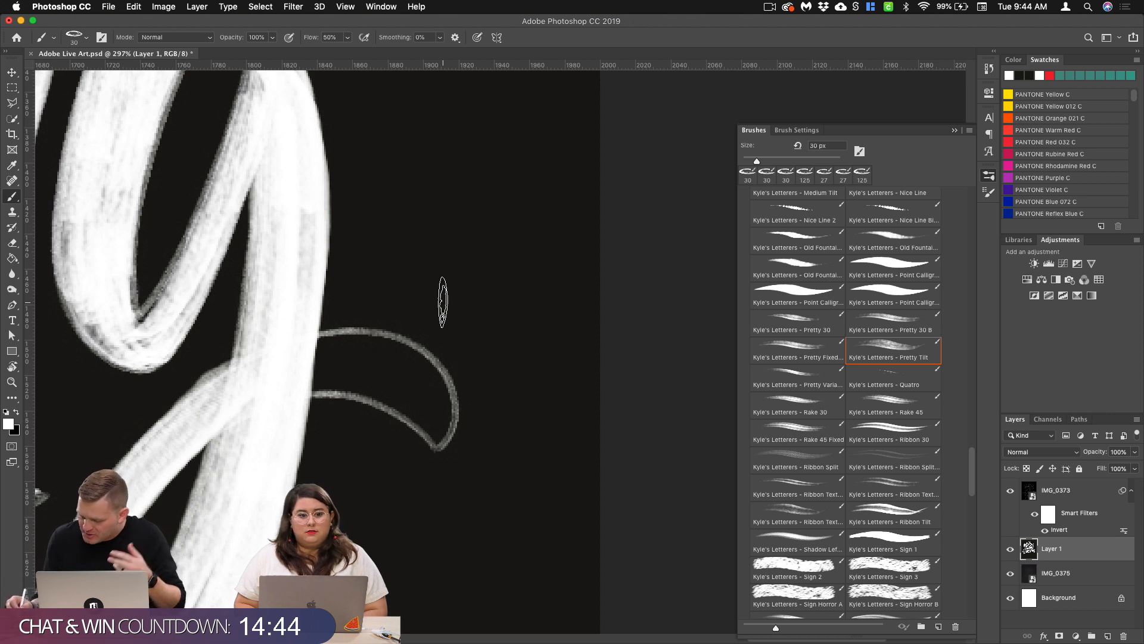
pyautogui.moveTo(288, 383)
pyautogui.mouseDown()
pyautogui.moveTo(365, 377)
pyautogui.moveTo(438, 444)
pyautogui.moveTo(449, 426)
pyautogui.moveTo(435, 375)
pyautogui.moveTo(411, 355)
pyautogui.moveTo(319, 365)
pyautogui.moveTo(335, 355)
pyautogui.moveTo(421, 367)
pyautogui.moveTo(440, 390)
pyautogui.moveTo(448, 435)
pyautogui.moveTo(415, 414)
pyautogui.mouseUp()
pyautogui.press('super+z')
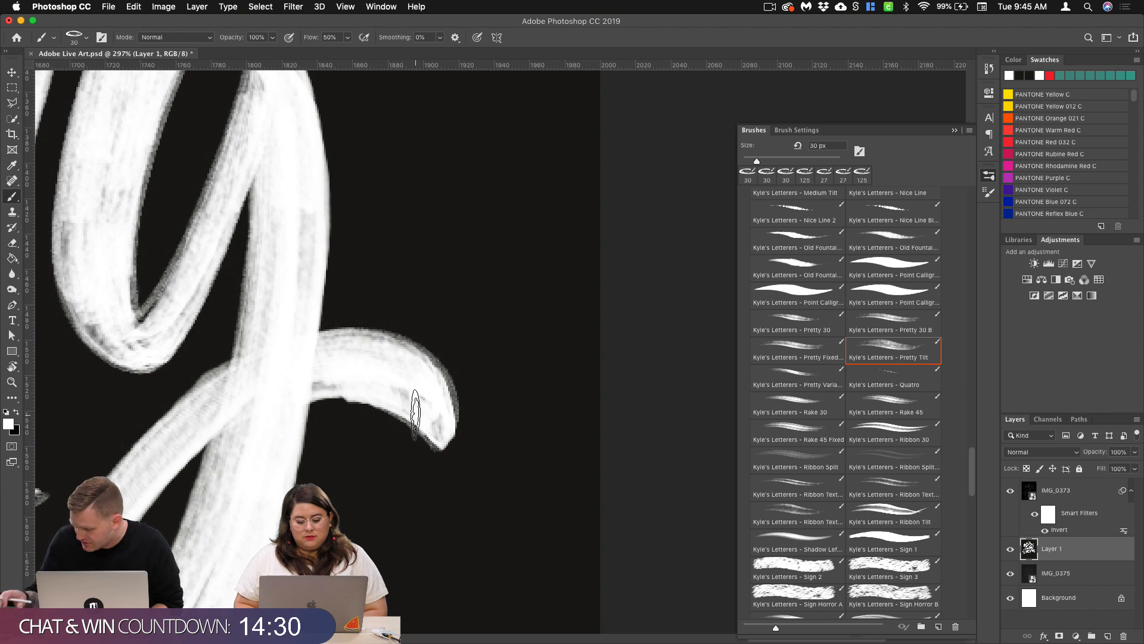
pyautogui.scroll(-8, 415, 329)
pyautogui.moveTo(416, 328); pyautogui.dragTo(597, 271)
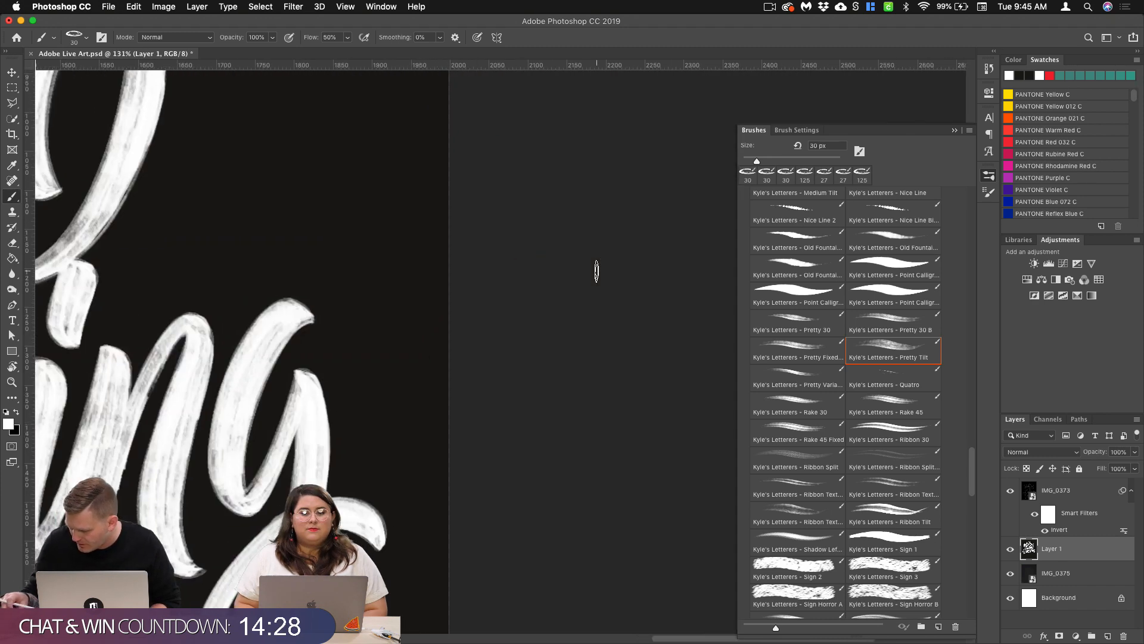
pyautogui.scroll(5, 358, 395)
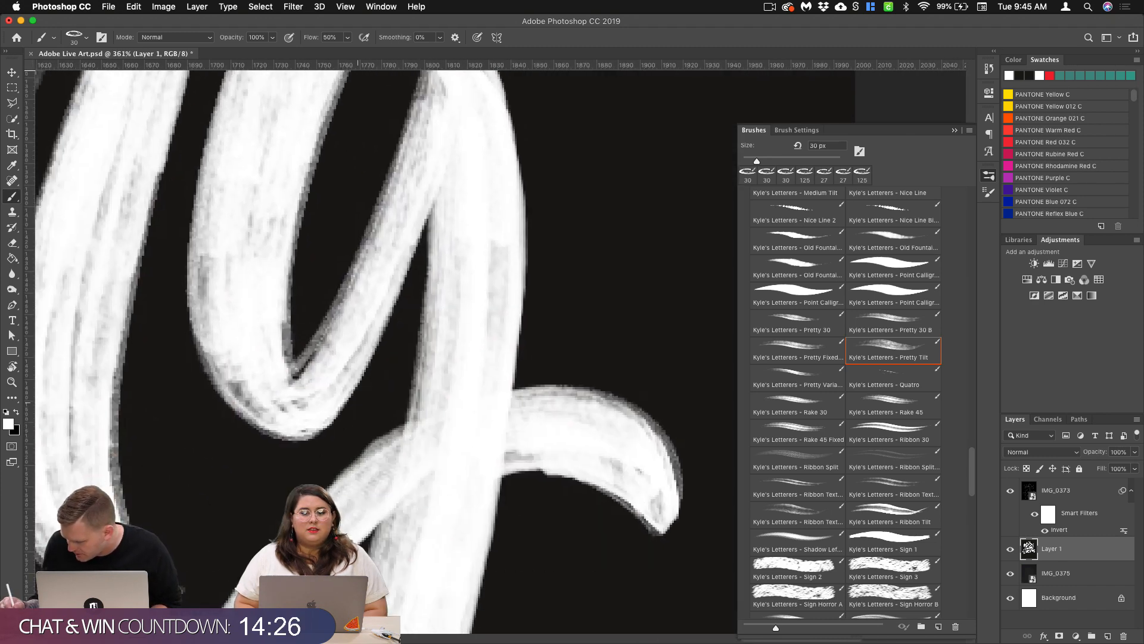
# Step: Touch up the bottom curve and the upstroke of the g's bowl with short white strokes
pyautogui.moveTo(344, 355); pyautogui.dragTo(283, 393)
pyautogui.moveTo(361, 293); pyautogui.dragTo(302, 382)
pyautogui.scroll(-6, 461, 397)
pyautogui.moveTo(463, 396); pyautogui.dragTo(228, 349)
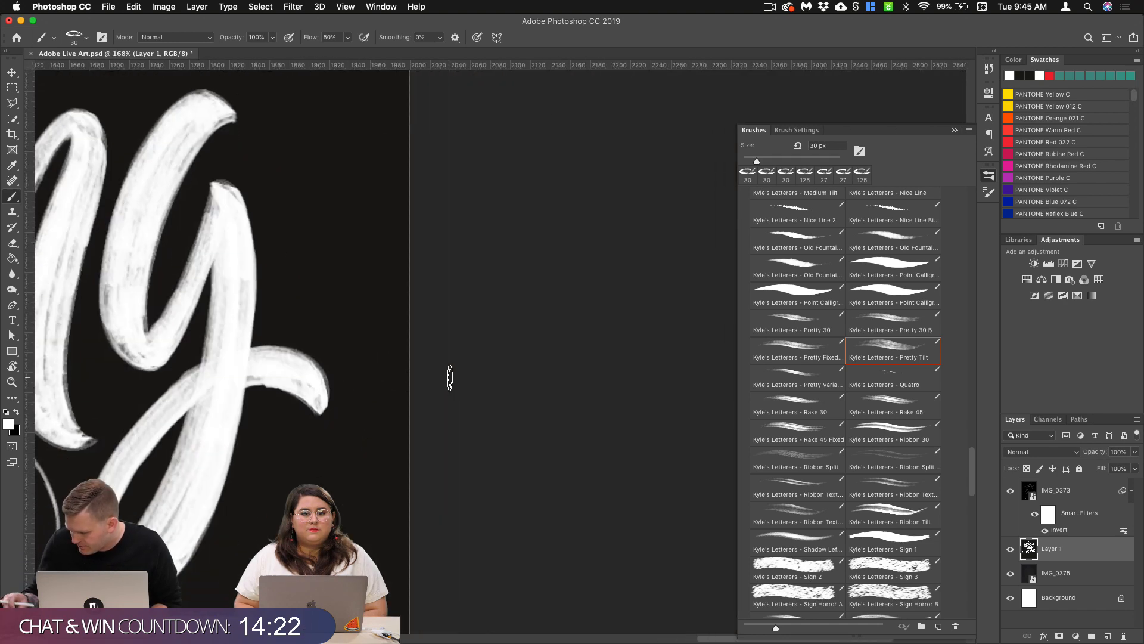
pyautogui.hscroll(-3, 357, 378)
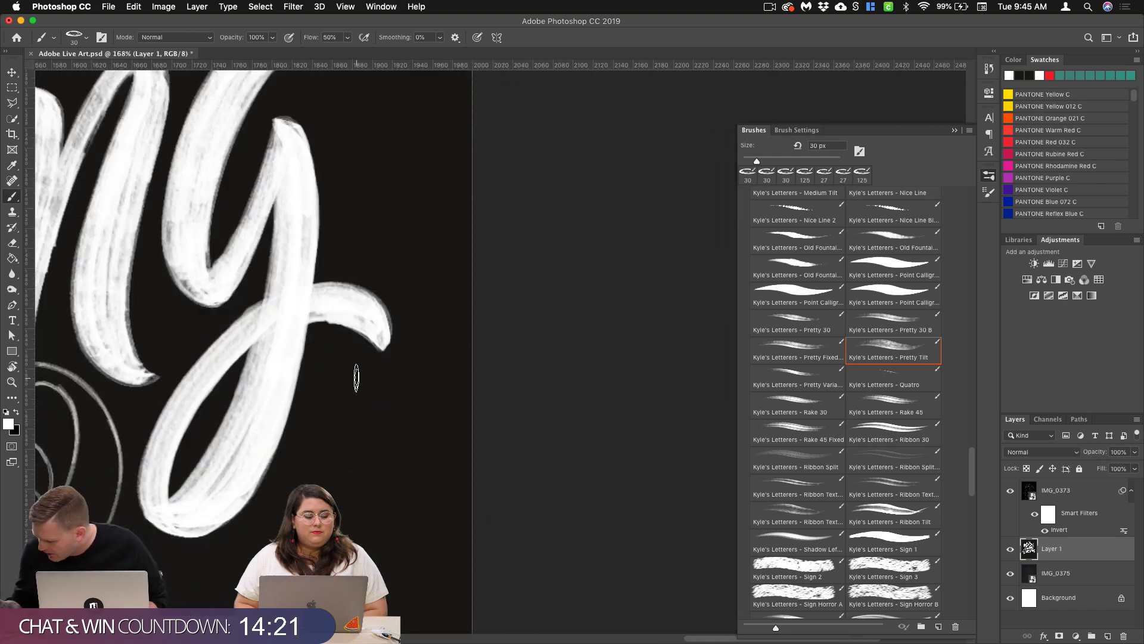
# Step: Open the brush's Shape Dynamics settings and set Size Jitter to 15%
pyautogui.click(793, 130)
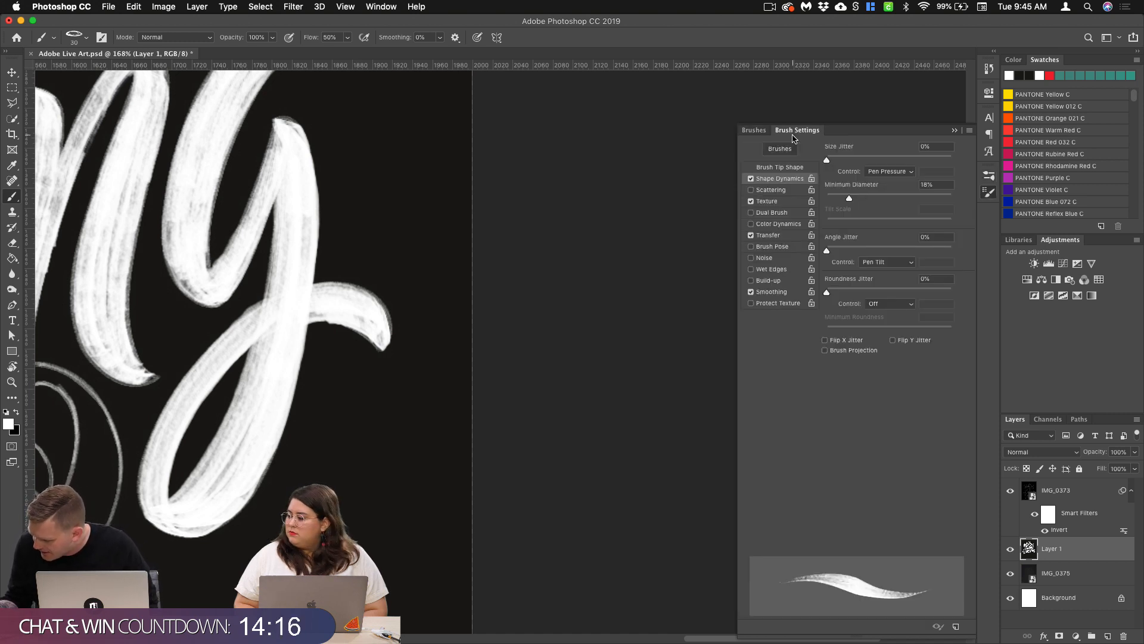
pyautogui.moveTo(827, 160); pyautogui.dragTo(845, 161)
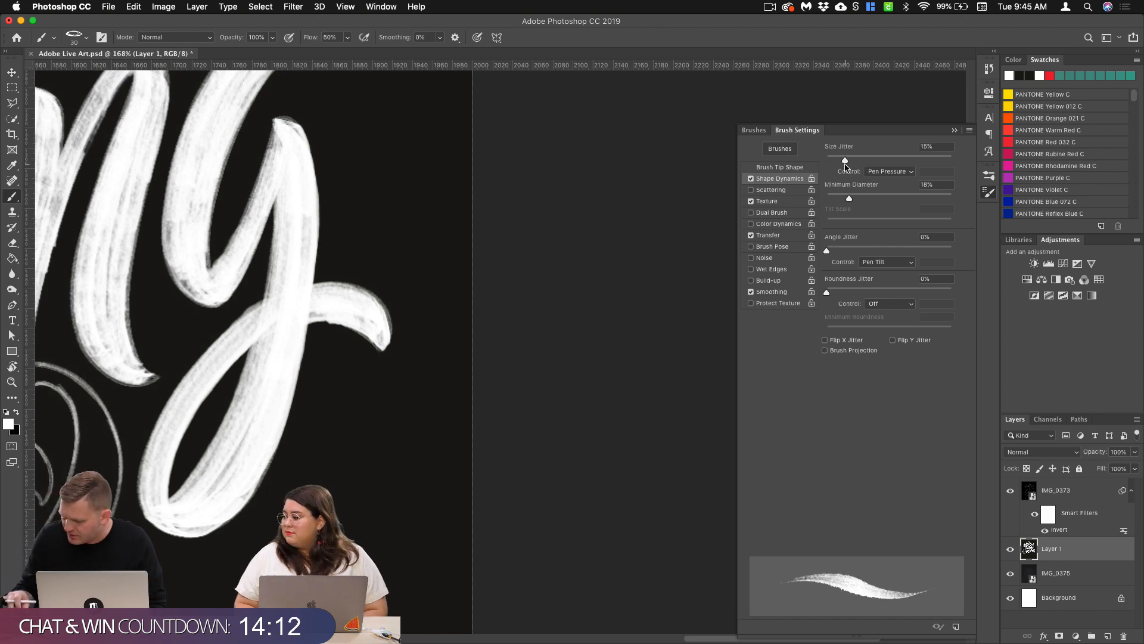
pyautogui.moveTo(163, 408); pyautogui.dragTo(427, 384)
pyautogui.scroll(-5, 509, 345)
pyautogui.hscroll(-4, 509, 346)
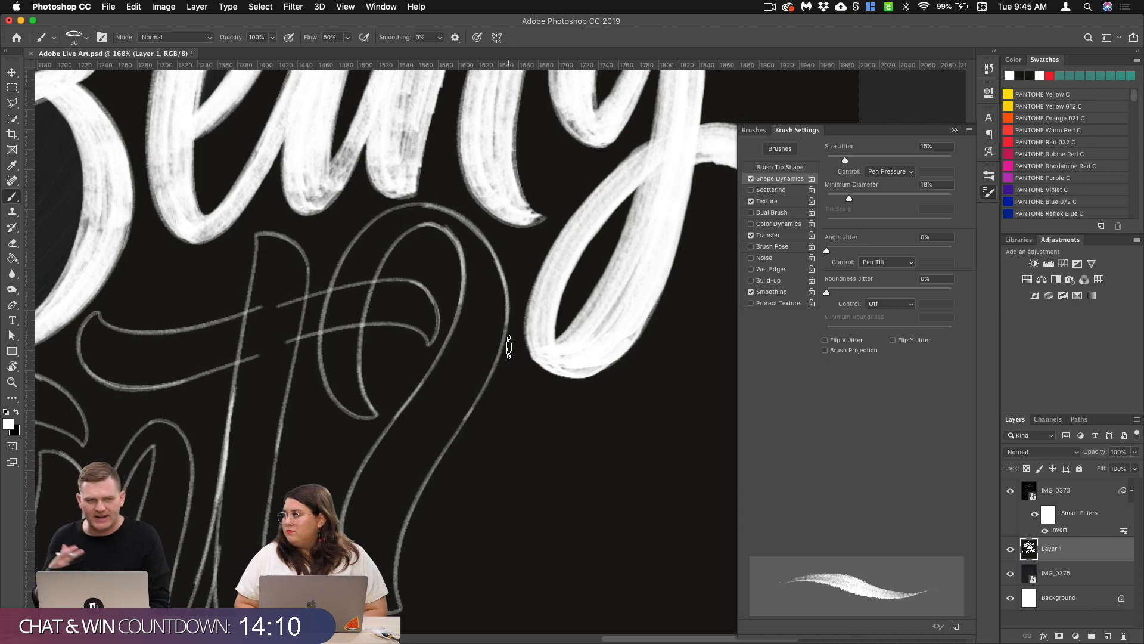
pyautogui.hscroll(8, 509, 346)
pyautogui.scroll(1, 509, 346)
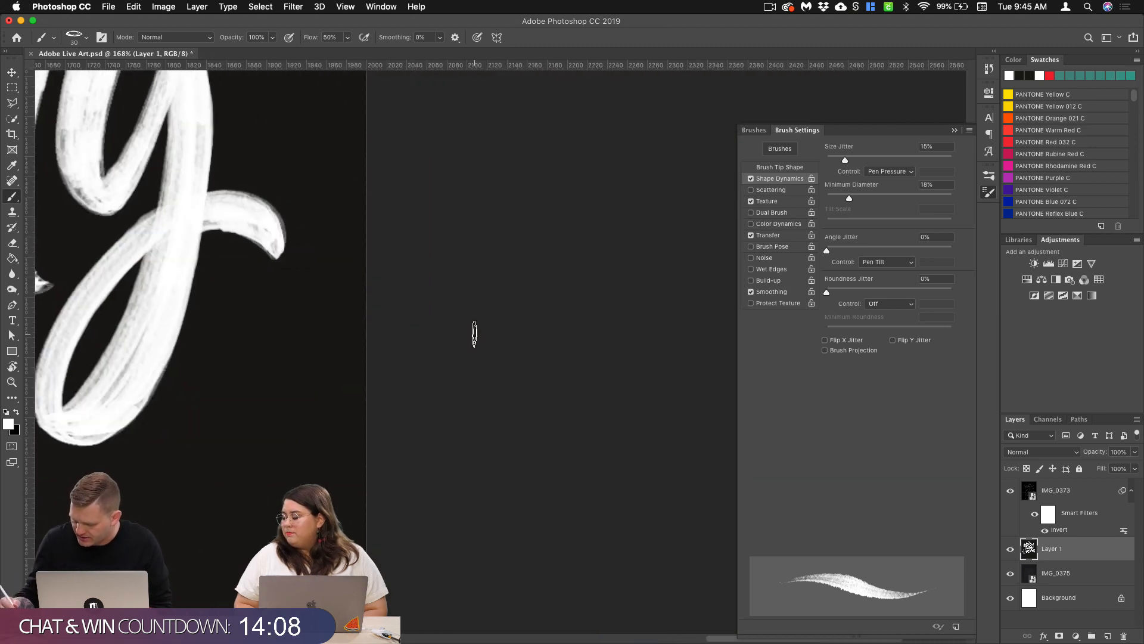
# Step: Try three strokes with the size jitter on the empty area beside the g's loop and undo them
pyautogui.moveTo(243, 328)
pyautogui.mouseDown()
pyautogui.moveTo(206, 512)
pyautogui.moveTo(157, 454)
pyautogui.mouseUp()
pyautogui.moveTo(191, 398)
pyautogui.mouseDown()
pyautogui.moveTo(196, 501)
pyautogui.moveTo(270, 426)
pyautogui.moveTo(271, 335)
pyautogui.mouseUp()
pyautogui.moveTo(295, 304); pyautogui.dragTo(295, 498)
pyautogui.press('super+z')
pyautogui.press('super+z')
pyautogui.press('super+z')
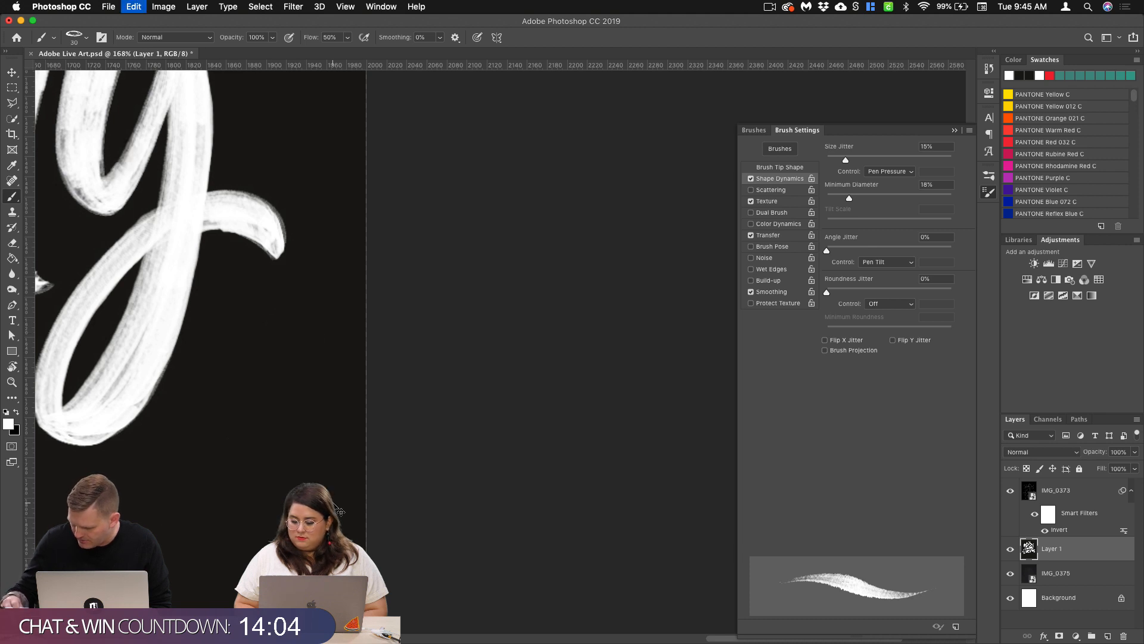
# Step: Try three more jittered strokes on the empty canvas below the g's tail and undo them all
pyautogui.hscroll(-5, 358, 417)
pyautogui.scroll(-3, 357, 418)
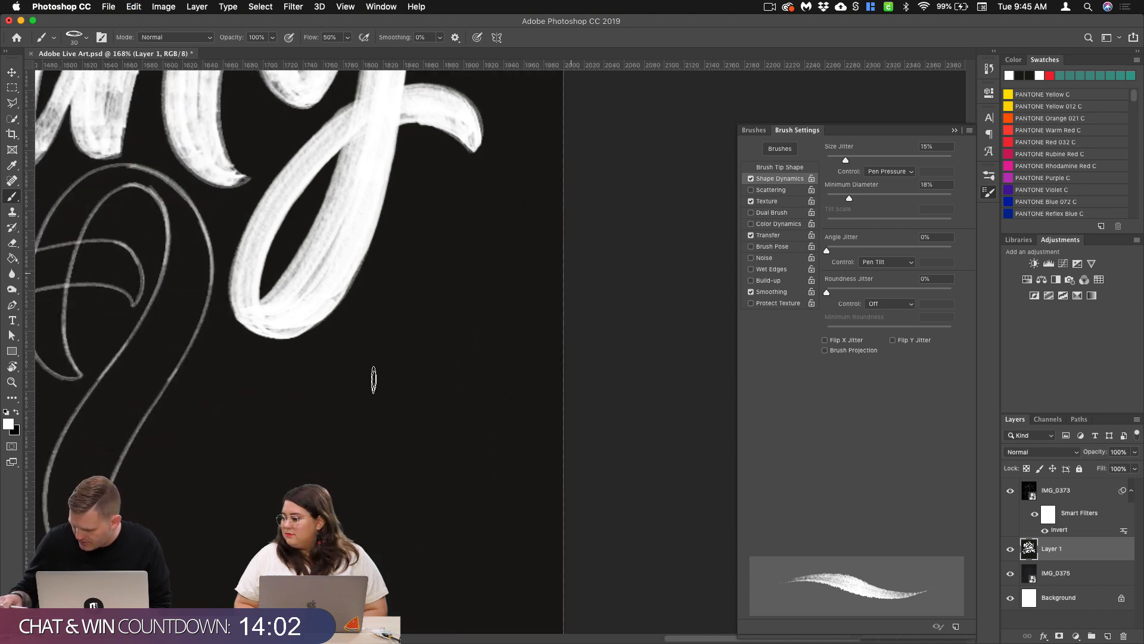
pyautogui.moveTo(451, 261)
pyautogui.mouseDown()
pyautogui.moveTo(362, 486)
pyautogui.moveTo(398, 507)
pyautogui.mouseUp()
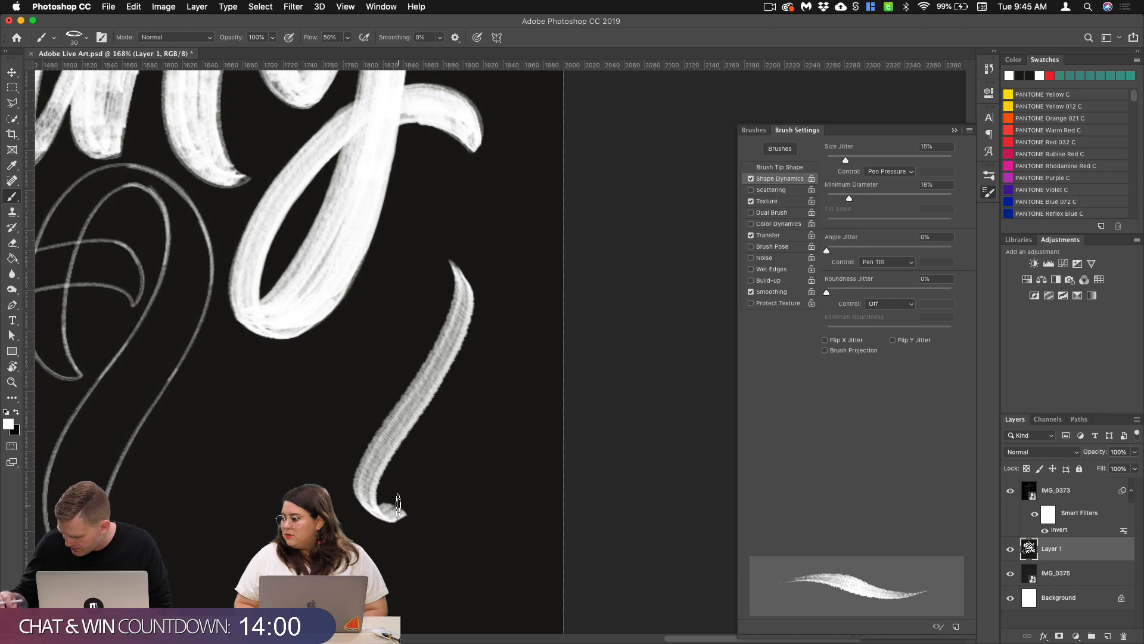
pyautogui.press('super+z')
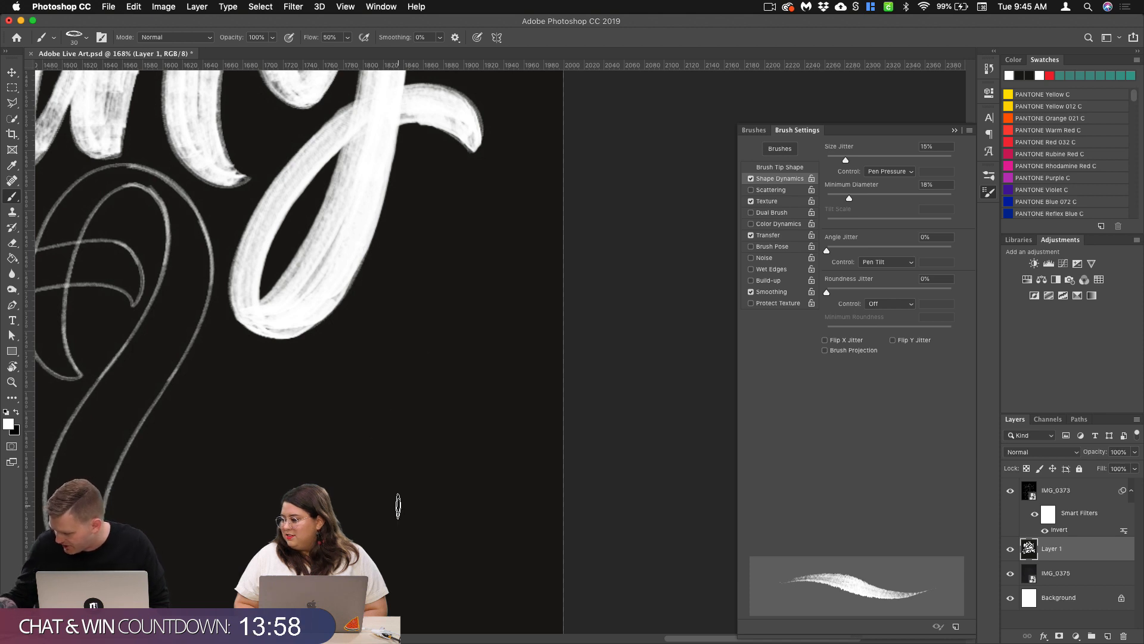
pyautogui.moveTo(444, 232); pyautogui.dragTo(349, 514)
pyautogui.moveTo(494, 255)
pyautogui.mouseDown()
pyautogui.moveTo(417, 477)
pyautogui.moveTo(435, 509)
pyautogui.mouseUp()
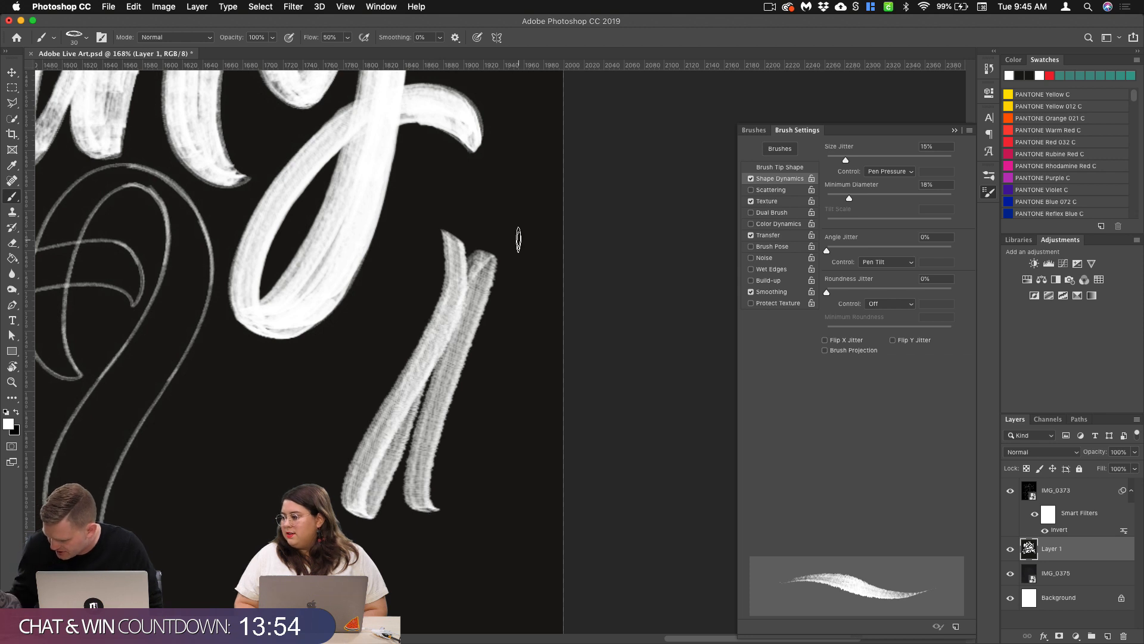
pyautogui.press('super+z')
pyautogui.press('super+z')
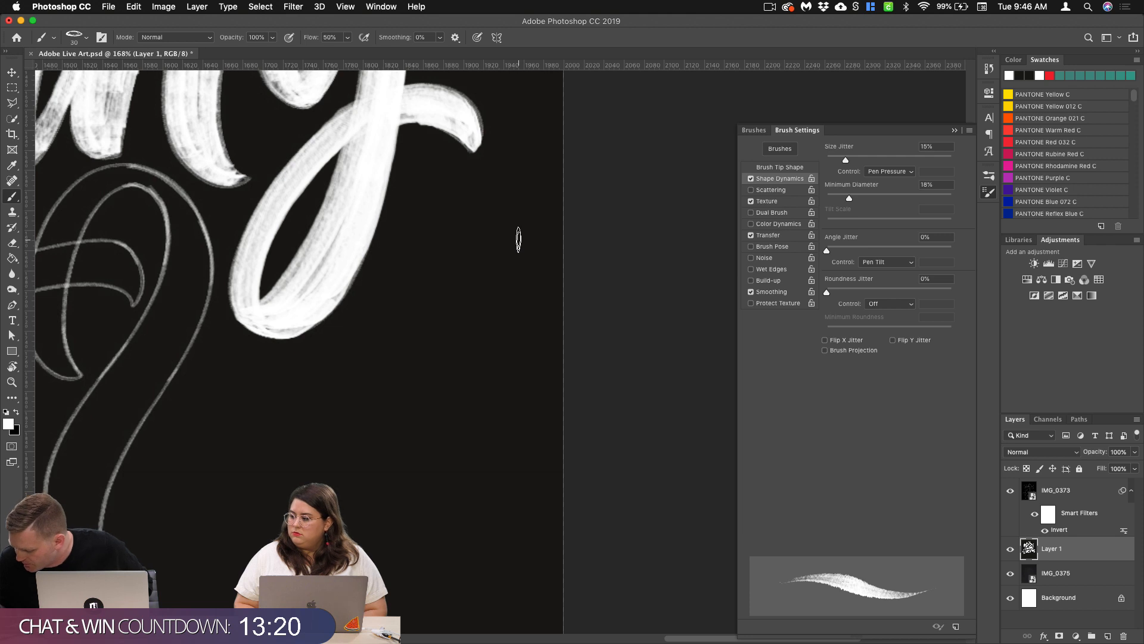
# Step: Set the brush's Size Jitter and Minimum Diameter to 0% and collapse the brush settings
pyautogui.moveTo(846, 159); pyautogui.dragTo(843, 159)
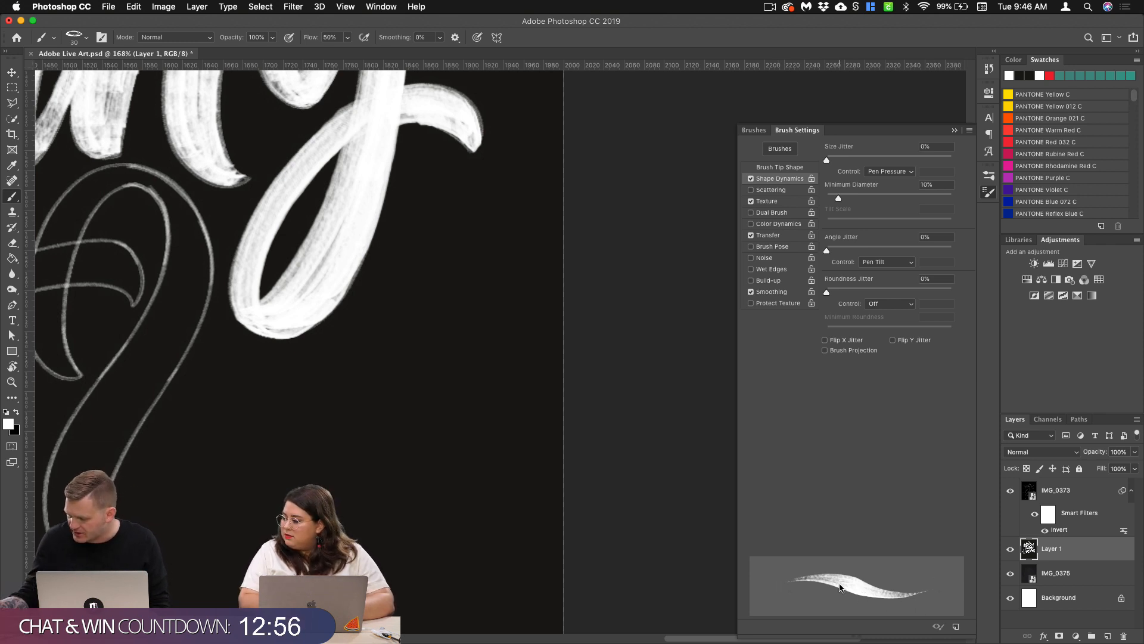
pyautogui.moveTo(838, 198); pyautogui.dragTo(794, 201)
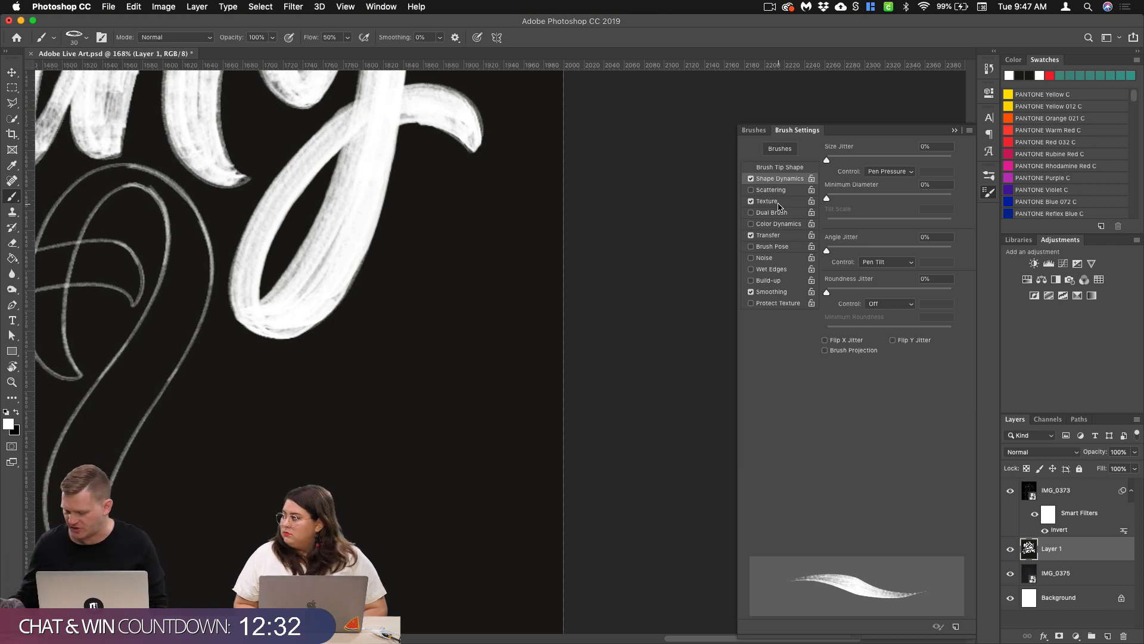
pyautogui.click(954, 130)
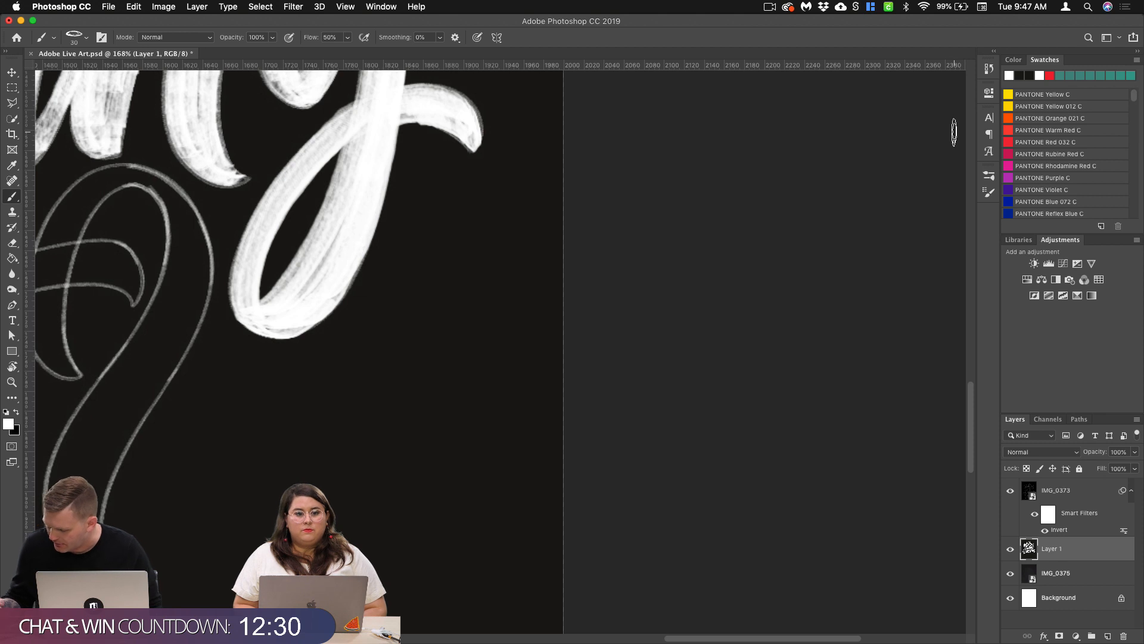
# Step: Try two long downward strokes with the 0% minimum diameter below the g's tail, undoing each one
pyautogui.moveTo(444, 230); pyautogui.dragTo(408, 484)
pyautogui.press('super+z')
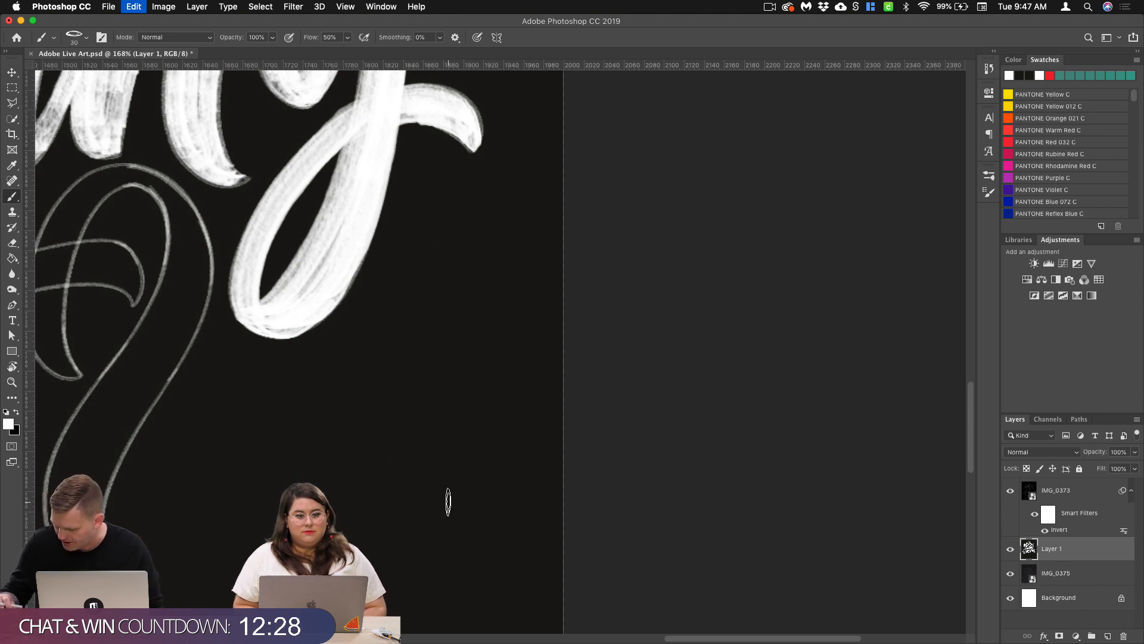
pyautogui.moveTo(439, 209); pyautogui.dragTo(458, 607)
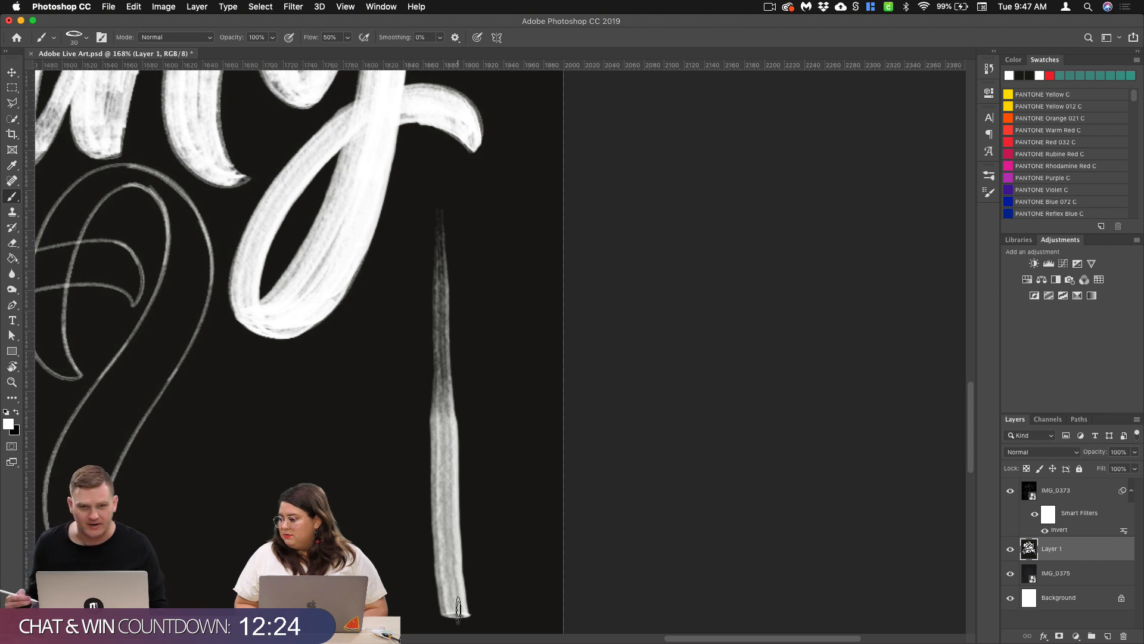
pyautogui.press('super+z')
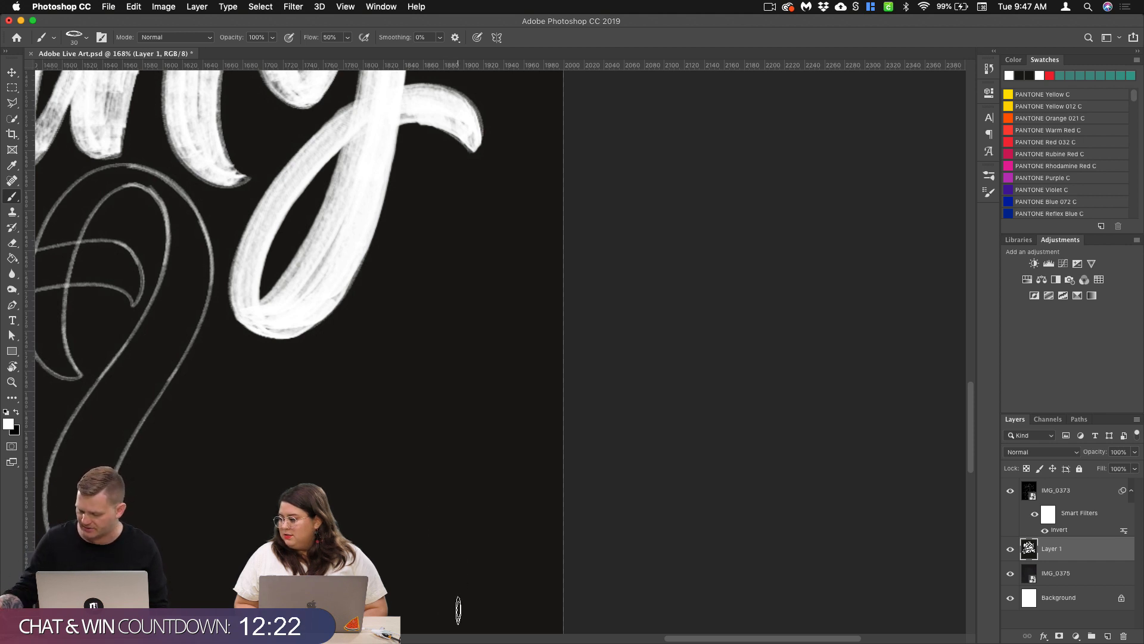
# Step: Try one more long downward stroke on the empty canvas near its edge and undo it
pyautogui.moveTo(454, 196); pyautogui.dragTo(463, 608)
pyautogui.press('super+z')
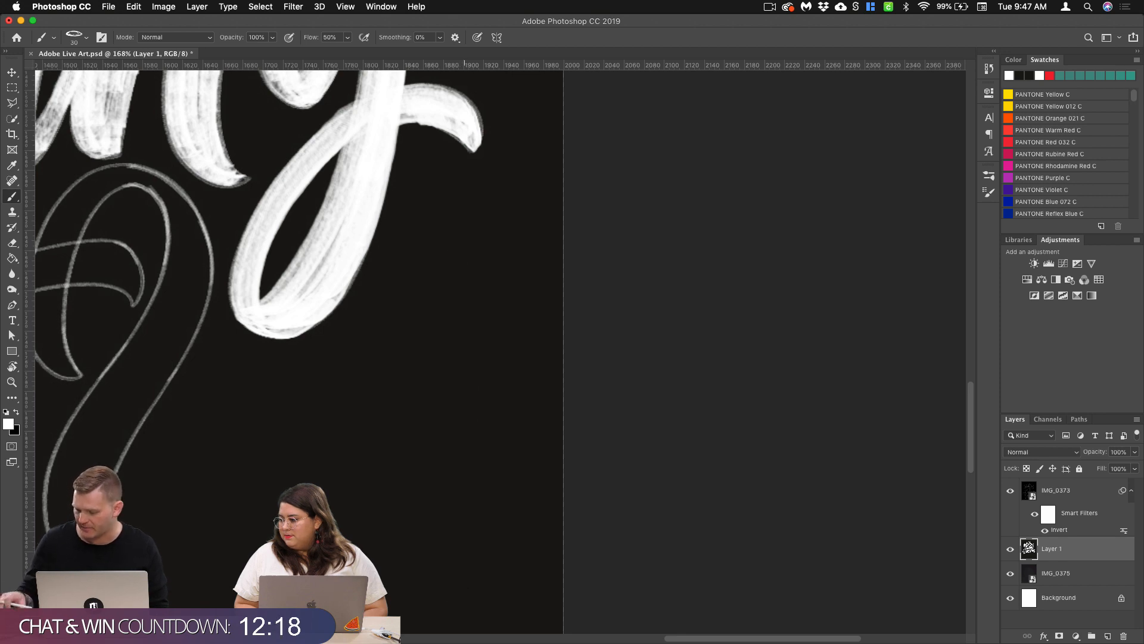
# Step: Paint over the tall left curve of the C in "Content" with overlapping white strokes from its top almost to its base
pyautogui.scroll(-5, 435, 523)
pyautogui.scroll(5, 441, 310)
pyautogui.hscroll(-10, 353, 364)
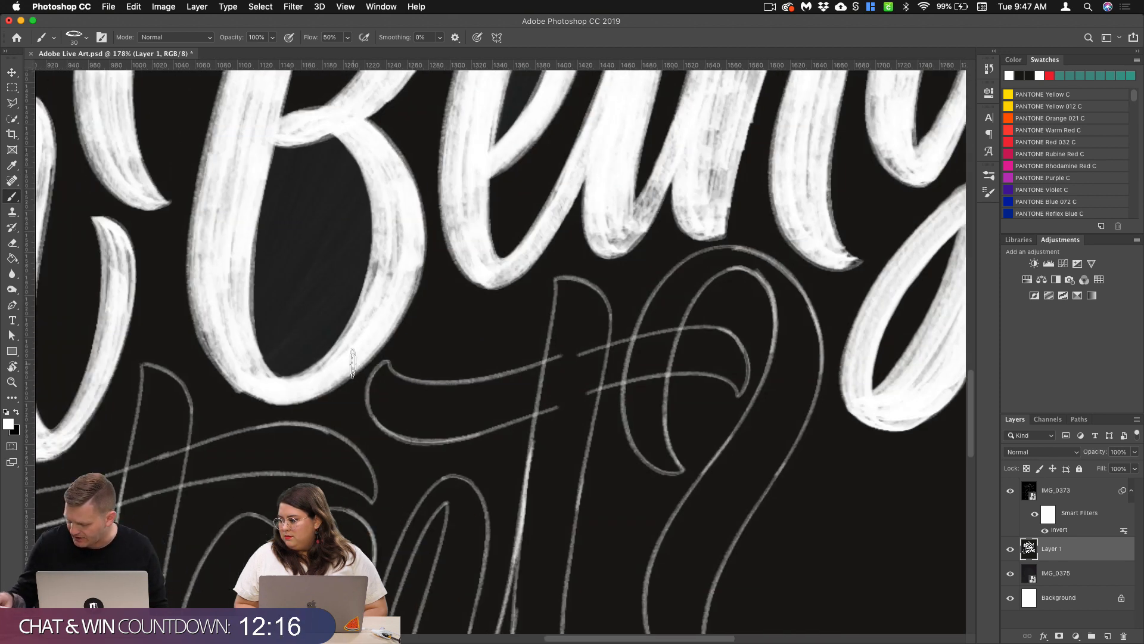
pyautogui.scroll(-8, 519, 364)
pyautogui.scroll(-3, 518, 363)
pyautogui.hscroll(-5, 457, 317)
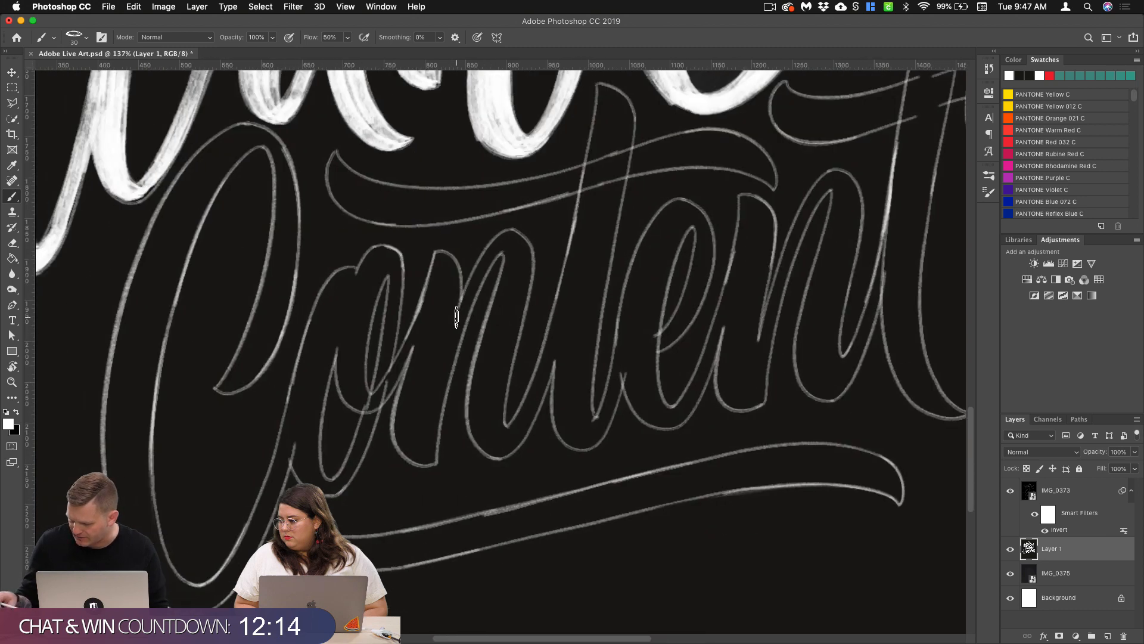
pyautogui.hscroll(-4, 298, 304)
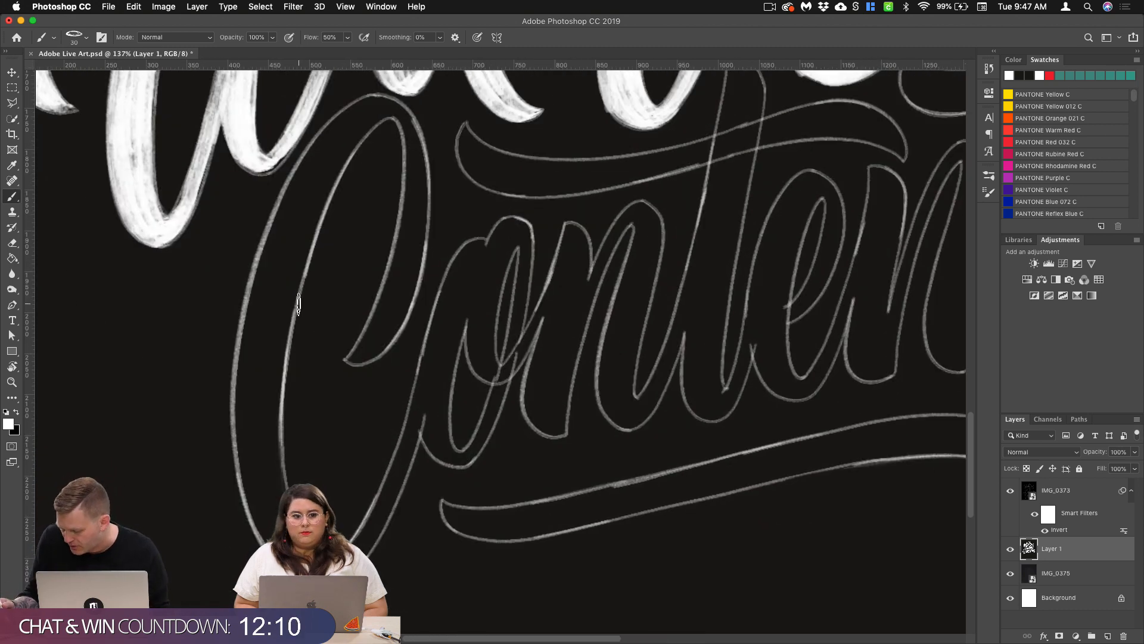
pyautogui.moveTo(387, 106)
pyautogui.mouseDown()
pyautogui.moveTo(316, 191)
pyautogui.moveTo(292, 249)
pyautogui.mouseUp()
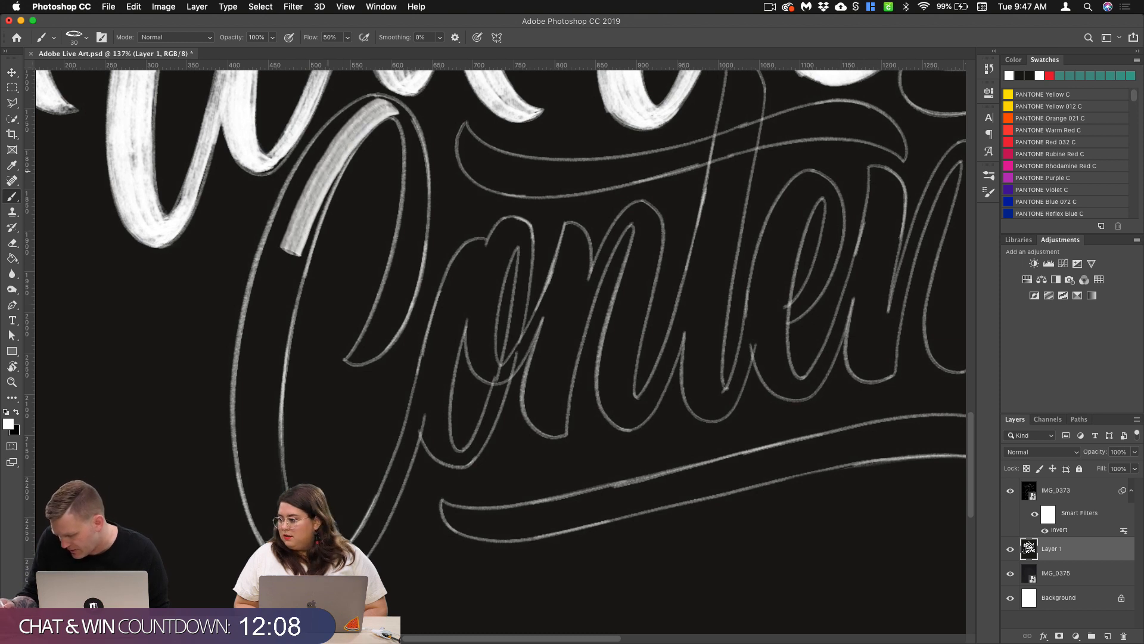
pyautogui.moveTo(384, 98)
pyautogui.mouseDown()
pyautogui.moveTo(271, 307)
pyautogui.moveTo(255, 421)
pyautogui.mouseUp()
pyautogui.moveTo(296, 205)
pyautogui.mouseDown()
pyautogui.moveTo(259, 438)
pyautogui.moveTo(274, 510)
pyautogui.mouseUp()
pyautogui.moveTo(309, 195)
pyautogui.mouseDown()
pyautogui.moveTo(272, 429)
pyautogui.moveTo(275, 513)
pyautogui.mouseUp()
pyautogui.moveTo(372, 102)
pyautogui.mouseDown()
pyautogui.moveTo(325, 140)
pyautogui.moveTo(273, 271)
pyautogui.moveTo(253, 395)
pyautogui.moveTo(259, 453)
pyautogui.moveTo(285, 216)
pyautogui.moveTo(252, 409)
pyautogui.mouseUp()
pyautogui.moveTo(329, 134)
pyautogui.mouseDown()
pyautogui.moveTo(249, 337)
pyautogui.moveTo(246, 468)
pyautogui.mouseUp()
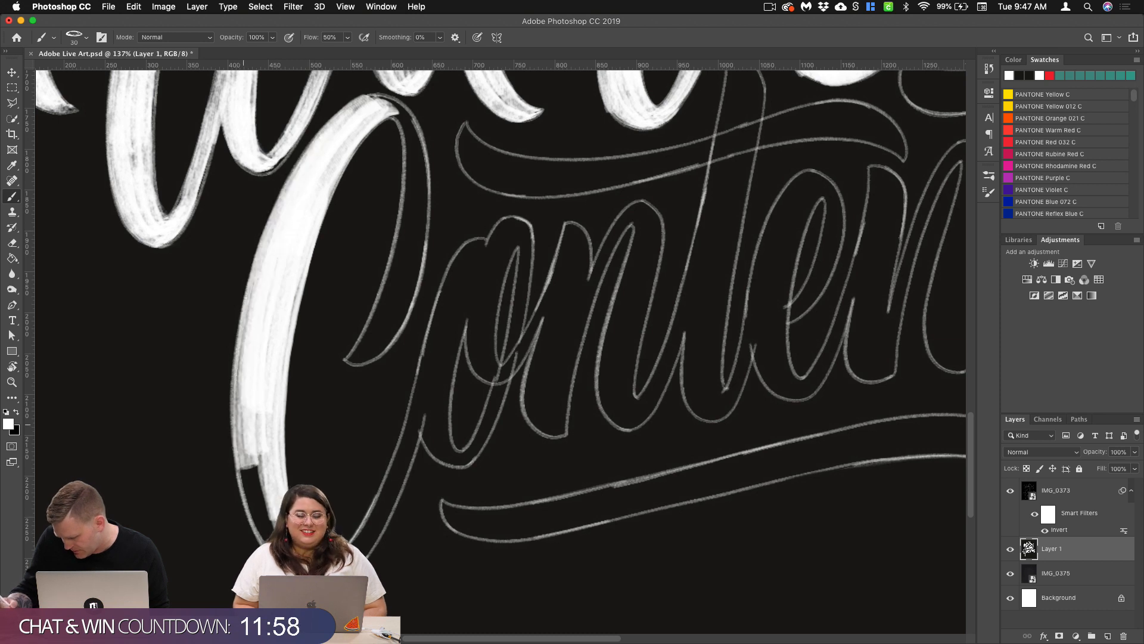
pyautogui.moveTo(256, 268)
pyautogui.mouseDown()
pyautogui.moveTo(245, 400)
pyautogui.moveTo(255, 504)
pyautogui.mouseUp()
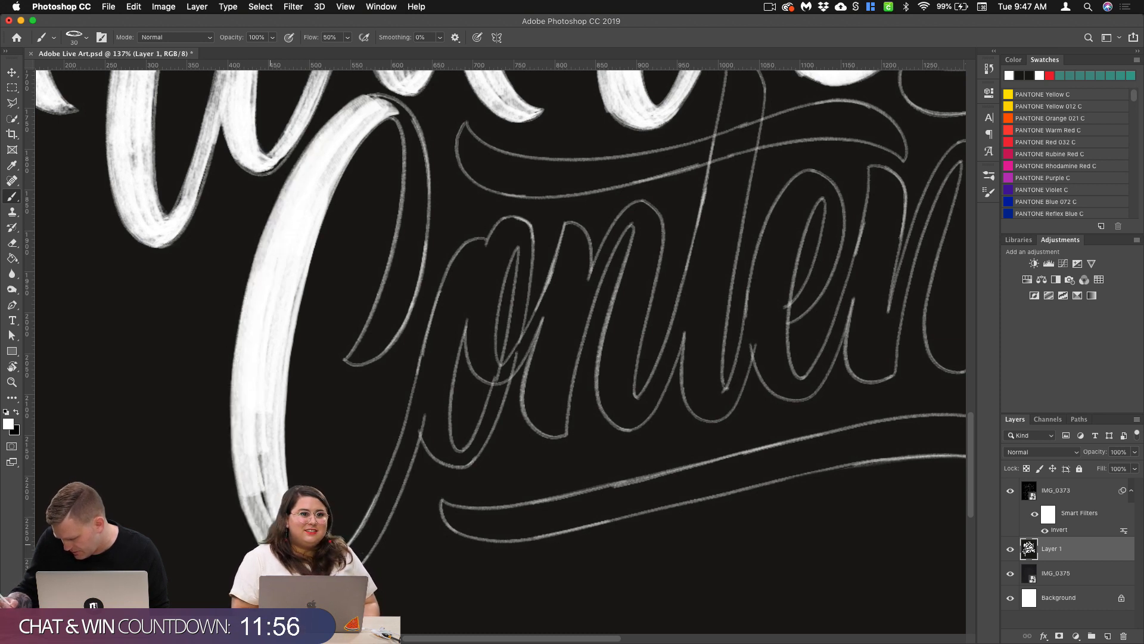
pyautogui.moveTo(267, 413); pyautogui.dragTo(259, 457)
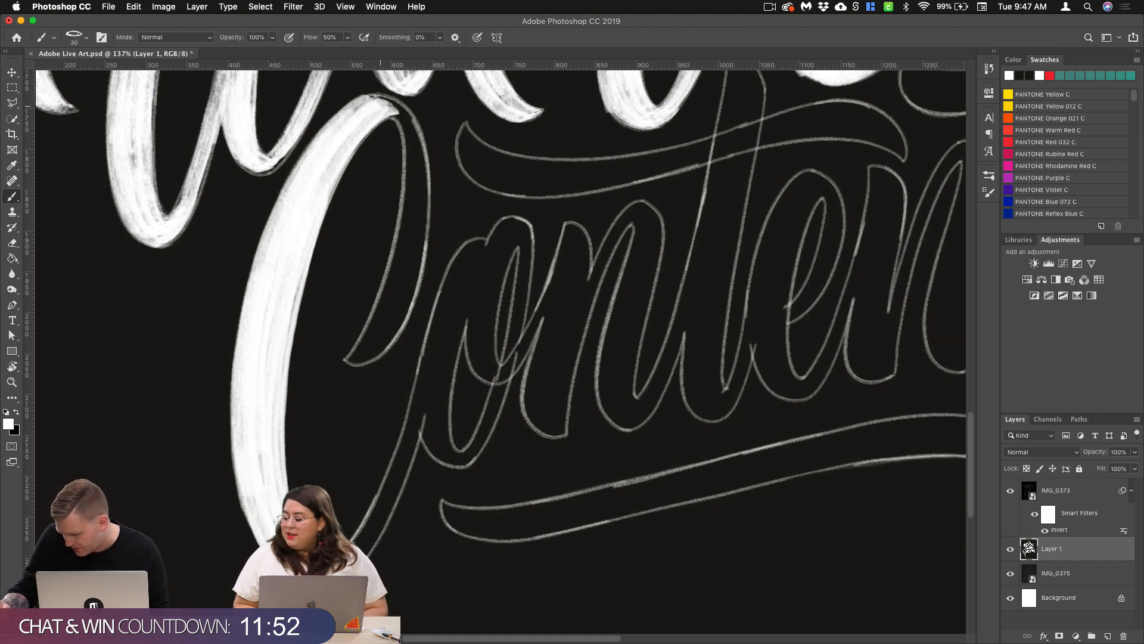
# Step: Paint the C's top arch and its hooked upper terminal down to the tip, undoing the first attempt
pyautogui.moveTo(388, 111)
pyautogui.mouseDown()
pyautogui.moveTo(406, 132)
pyautogui.moveTo(413, 178)
pyautogui.mouseUp()
pyautogui.press('super+z')
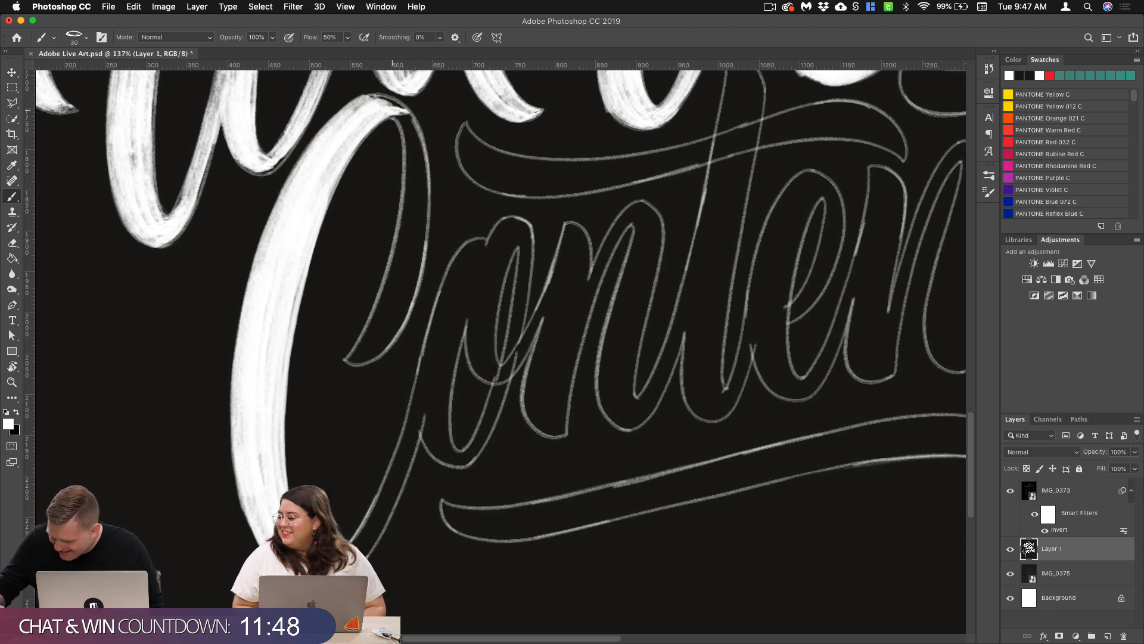
pyautogui.moveTo(390, 111)
pyautogui.mouseDown()
pyautogui.moveTo(408, 256)
pyautogui.moveTo(378, 338)
pyautogui.moveTo(353, 357)
pyautogui.moveTo(410, 184)
pyautogui.moveTo(411, 150)
pyautogui.moveTo(395, 104)
pyautogui.mouseUp()
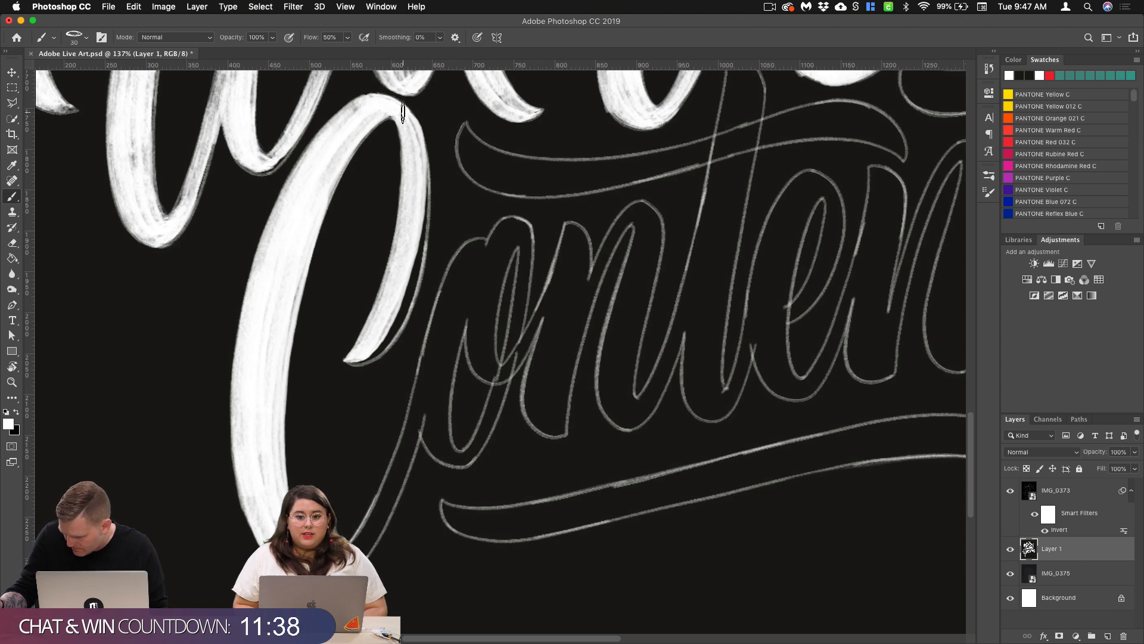
pyautogui.moveTo(423, 149)
pyautogui.mouseDown()
pyautogui.moveTo(415, 277)
pyautogui.moveTo(389, 336)
pyautogui.moveTo(359, 358)
pyautogui.mouseUp()
pyautogui.moveTo(425, 177)
pyautogui.mouseDown()
pyautogui.moveTo(419, 262)
pyautogui.moveTo(394, 327)
pyautogui.moveTo(364, 353)
pyautogui.mouseUp()
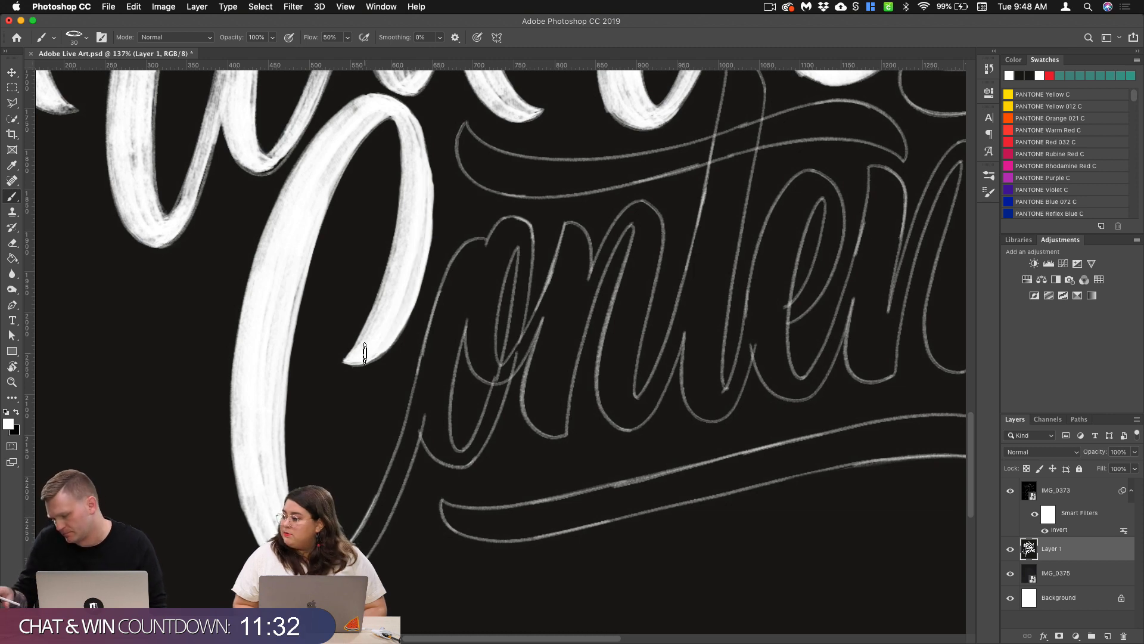
# Step: Paint the C's lower curve with strokes running from its end beside the o down to the base
pyautogui.scroll(-5, 536, 373)
pyautogui.moveTo(479, 233); pyautogui.dragTo(449, 341)
pyautogui.moveTo(480, 234)
pyautogui.mouseDown()
pyautogui.moveTo(441, 350)
pyautogui.moveTo(373, 441)
pyautogui.mouseUp()
pyautogui.moveTo(447, 341)
pyautogui.mouseDown()
pyautogui.moveTo(401, 416)
pyautogui.moveTo(366, 438)
pyautogui.moveTo(422, 402)
pyautogui.mouseUp()
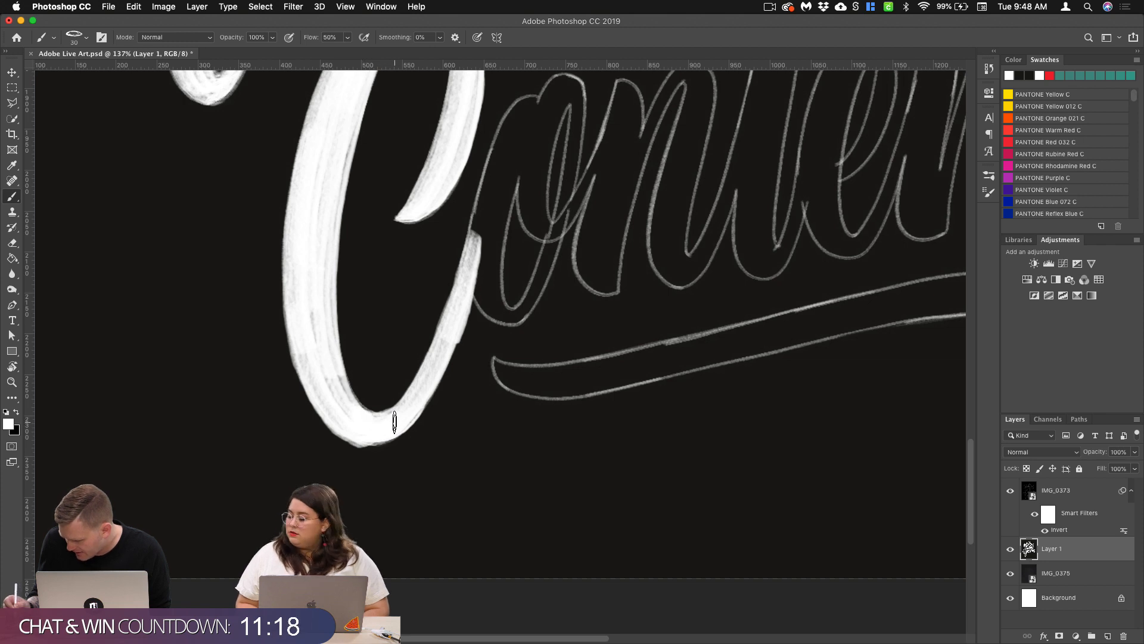
# Step: Paint the left side and top of the o with overlapping strokes, undoing the stray dark mark on it
pyautogui.scroll(5, 395, 421)
pyautogui.hscroll(5, 395, 422)
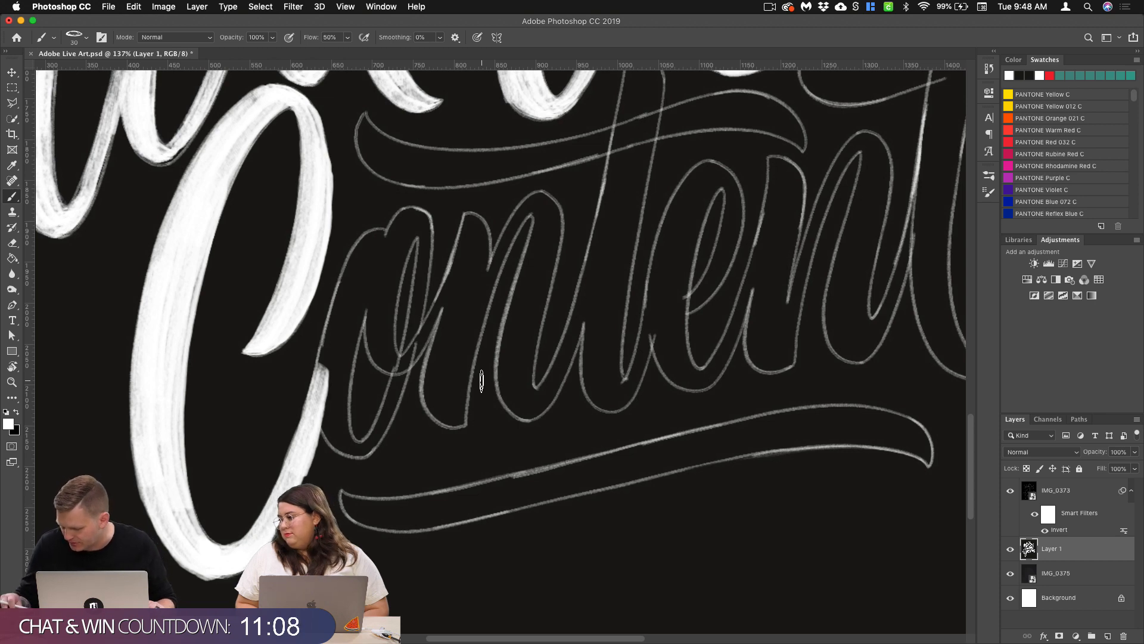
pyautogui.scroll(3, 444, 352)
pyautogui.moveTo(361, 184)
pyautogui.mouseDown()
pyautogui.moveTo(301, 255)
pyautogui.moveTo(277, 387)
pyautogui.mouseUp()
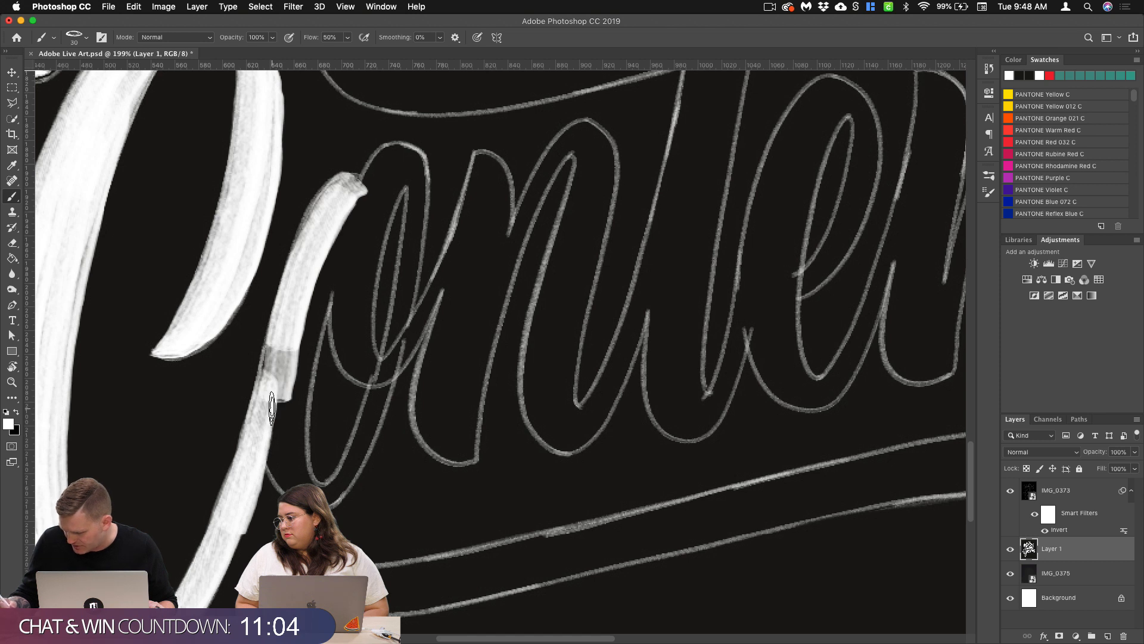
pyautogui.moveTo(283, 327); pyautogui.dragTo(270, 410)
pyautogui.moveTo(323, 277); pyautogui.dragTo(285, 450)
pyautogui.moveTo(352, 226); pyautogui.dragTo(311, 305)
pyautogui.moveTo(393, 158); pyautogui.dragTo(350, 263)
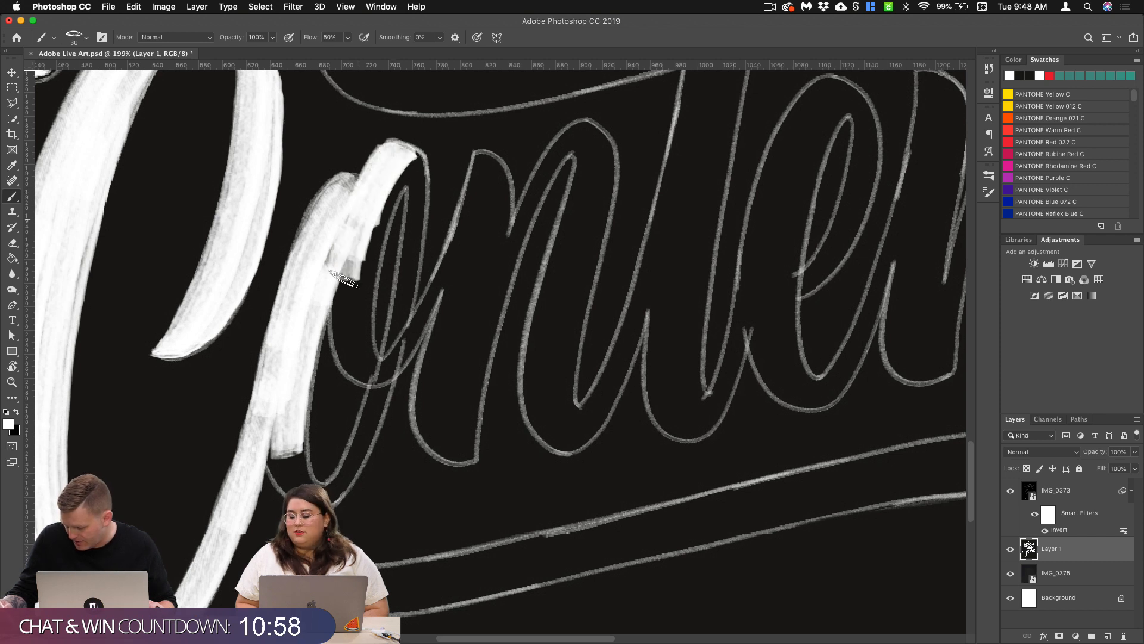
pyautogui.moveTo(366, 196); pyautogui.dragTo(350, 226)
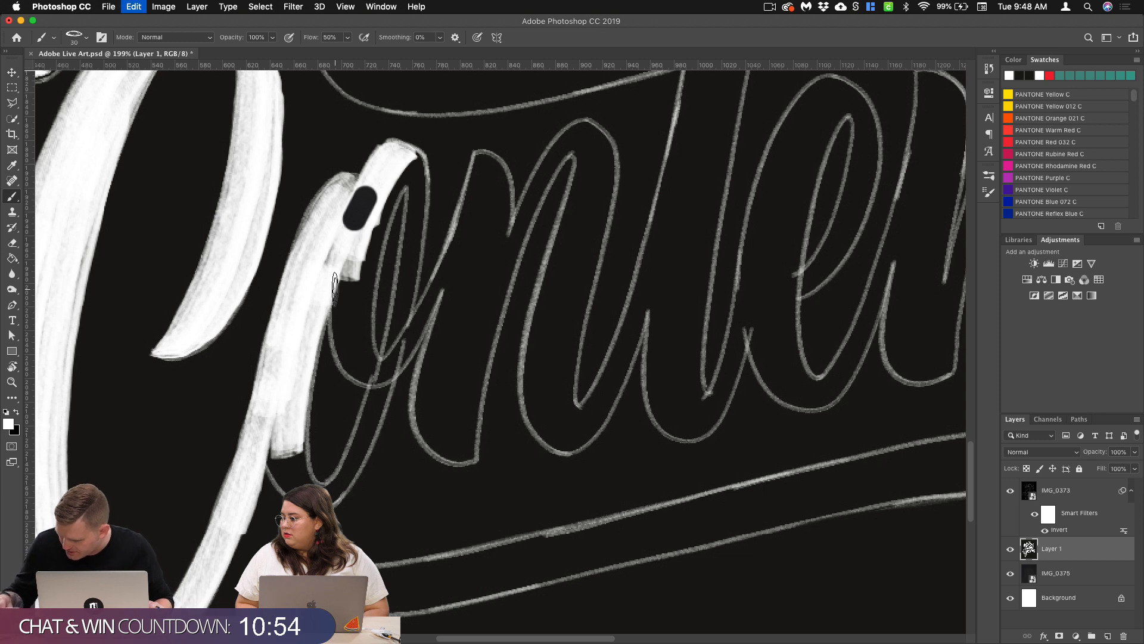
pyautogui.press('super+z')
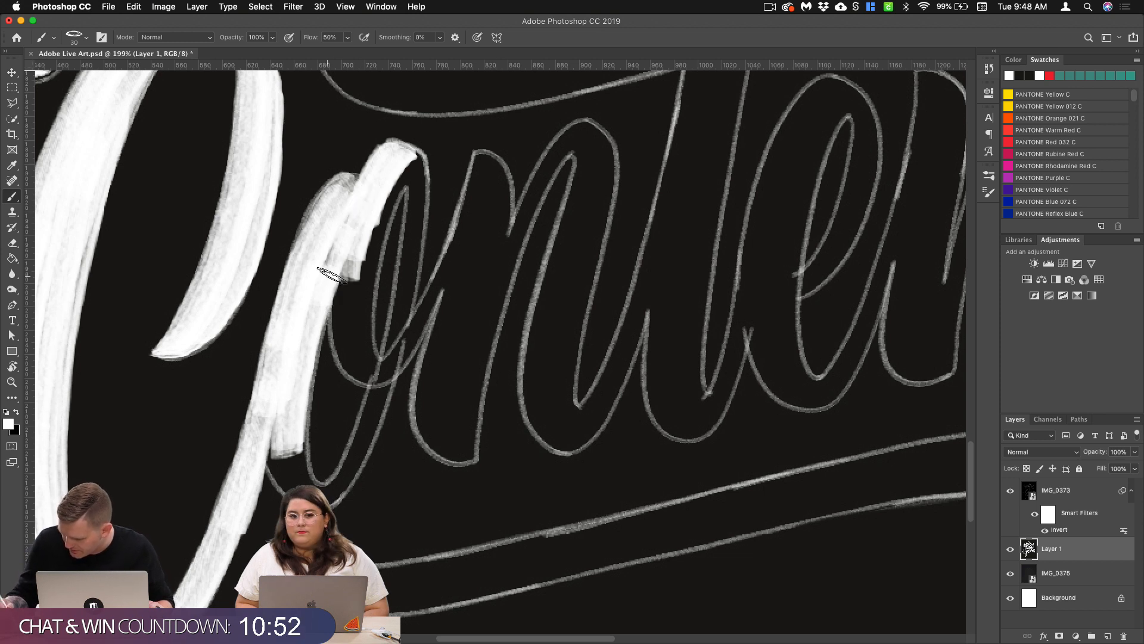
# Step: Paint the o's inner loop, curving down from its top to the small hook in the middle
pyautogui.moveTo(361, 236); pyautogui.dragTo(356, 363)
pyautogui.moveTo(355, 257); pyautogui.dragTo(357, 361)
pyautogui.moveTo(347, 283)
pyautogui.mouseDown()
pyautogui.moveTo(362, 371)
pyautogui.moveTo(380, 377)
pyautogui.mouseUp()
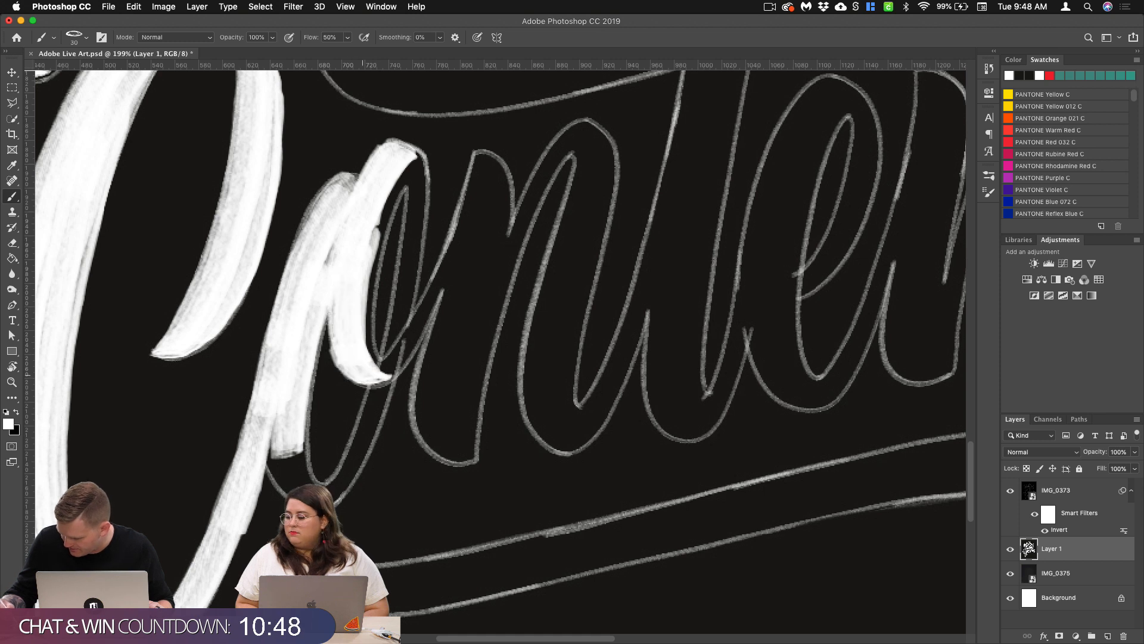
pyautogui.moveTo(411, 163)
pyautogui.mouseDown()
pyautogui.moveTo(374, 232)
pyautogui.moveTo(360, 356)
pyautogui.mouseUp()
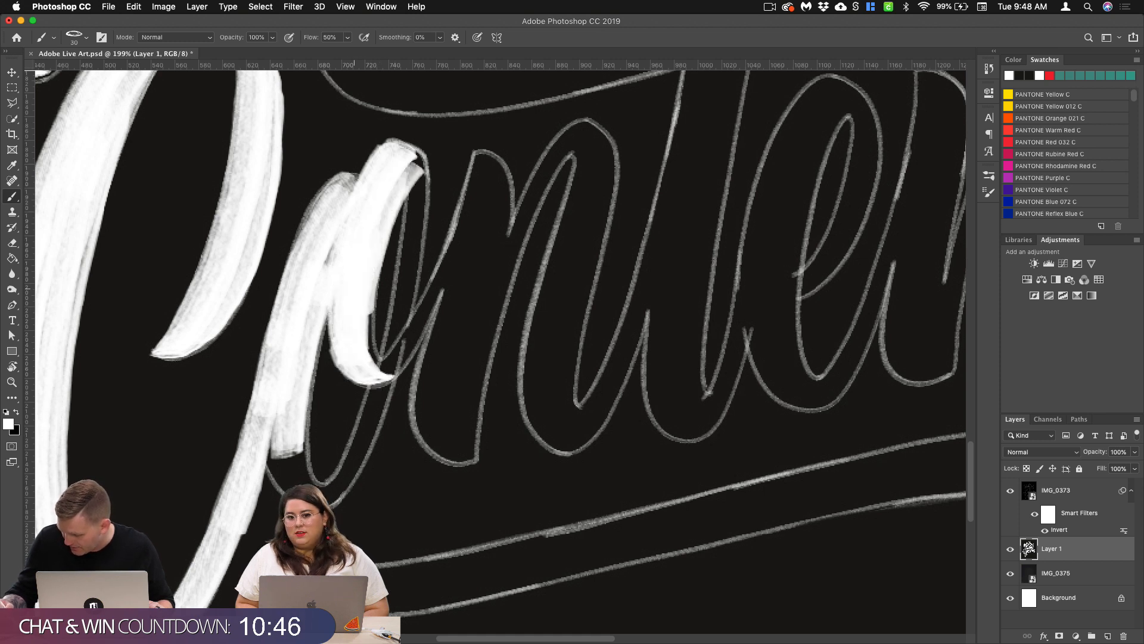
pyautogui.moveTo(377, 273)
pyautogui.mouseDown()
pyautogui.moveTo(365, 361)
pyautogui.moveTo(374, 372)
pyautogui.mouseUp()
# Step: Redo the stroke at the o's upper right and paint its thin right side down to the base
pyautogui.moveTo(418, 161)
pyautogui.mouseDown()
pyautogui.moveTo(433, 187)
pyautogui.moveTo(419, 194)
pyautogui.moveTo(406, 283)
pyautogui.mouseUp()
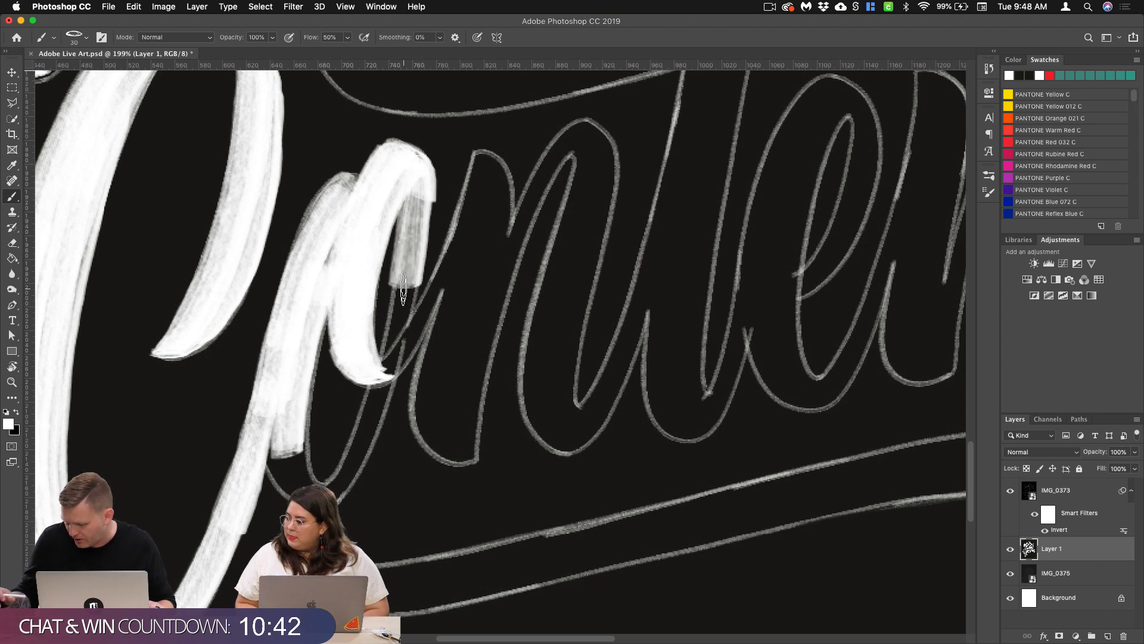
pyautogui.press('super+z')
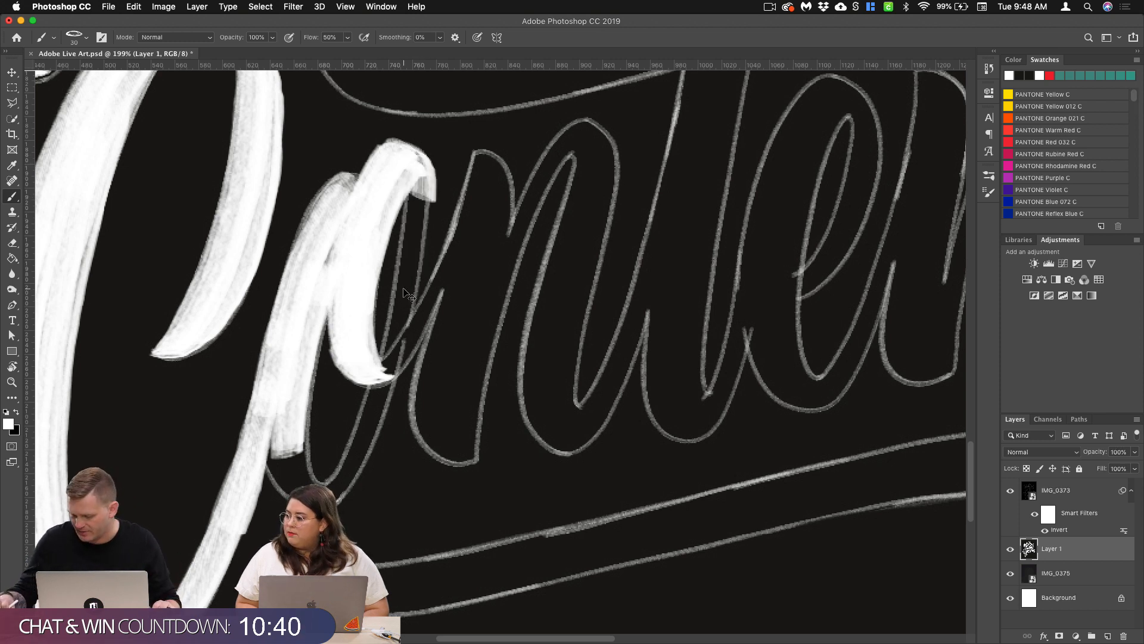
pyautogui.press('super+z')
pyautogui.moveTo(419, 166); pyautogui.dragTo(396, 340)
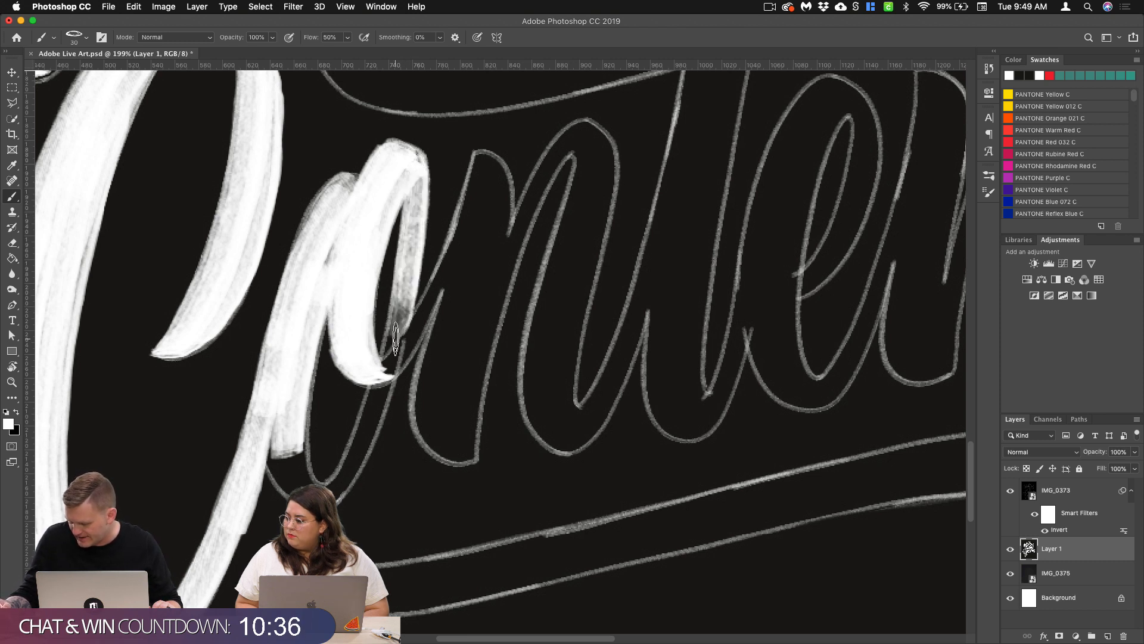
pyautogui.moveTo(408, 257); pyautogui.dragTo(381, 392)
pyautogui.moveTo(406, 301); pyautogui.dragTo(353, 458)
pyautogui.moveTo(389, 367); pyautogui.dragTo(328, 495)
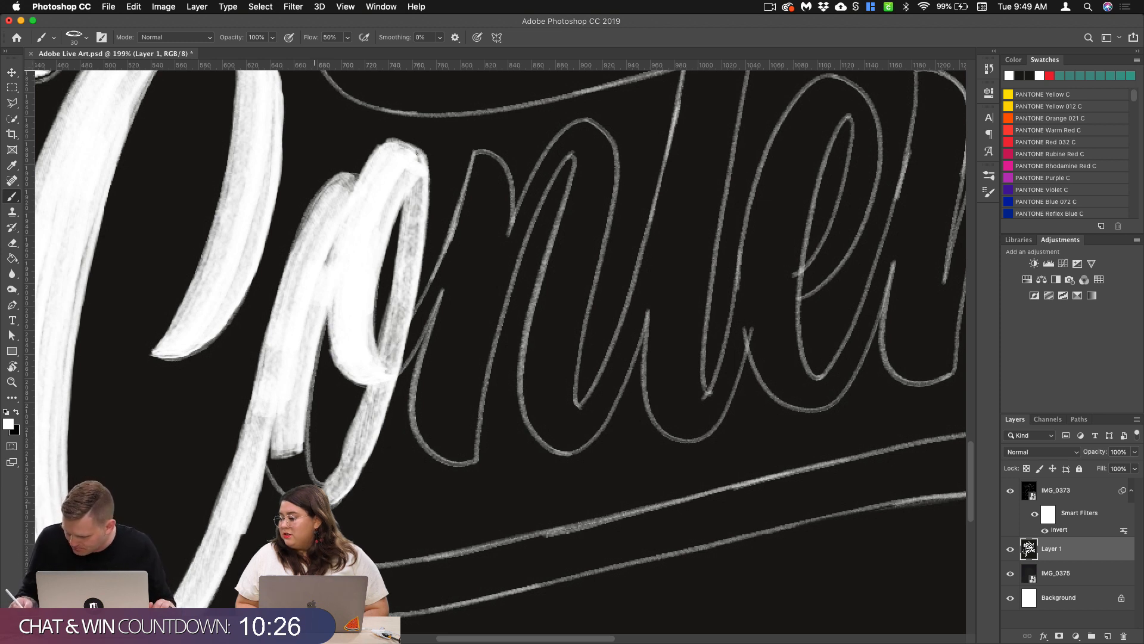
# Step: Erase inside the o's lower opening with the Eraser and brush in the bottom-left curve of the letter
pyautogui.click(12, 213)
pyautogui.click(11, 243)
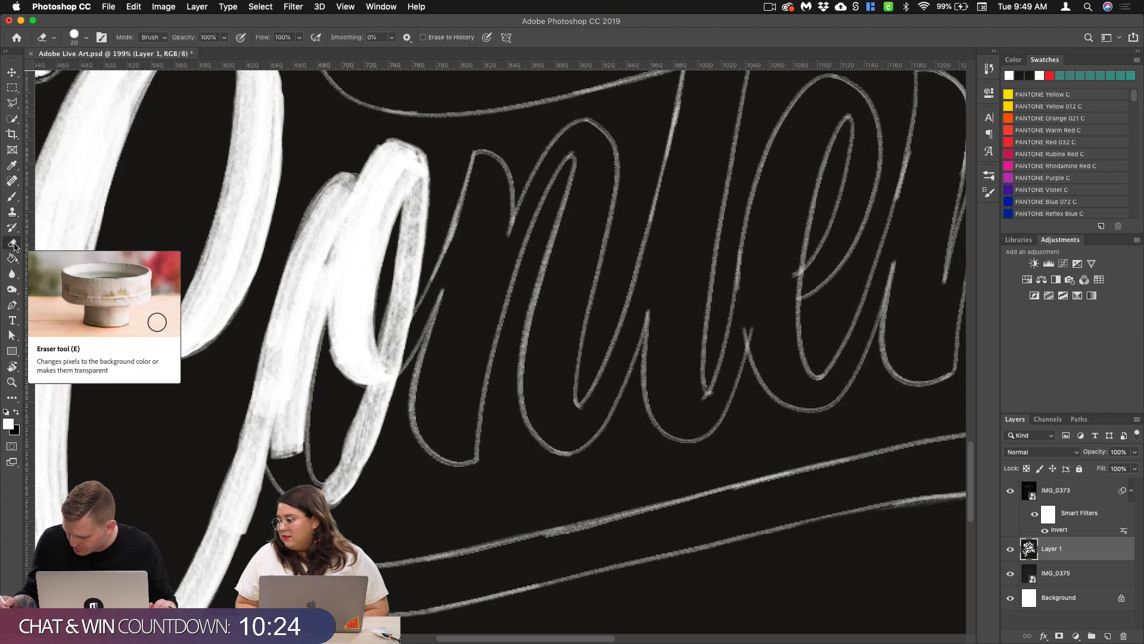
pyautogui.moveTo(354, 393); pyautogui.dragTo(329, 454)
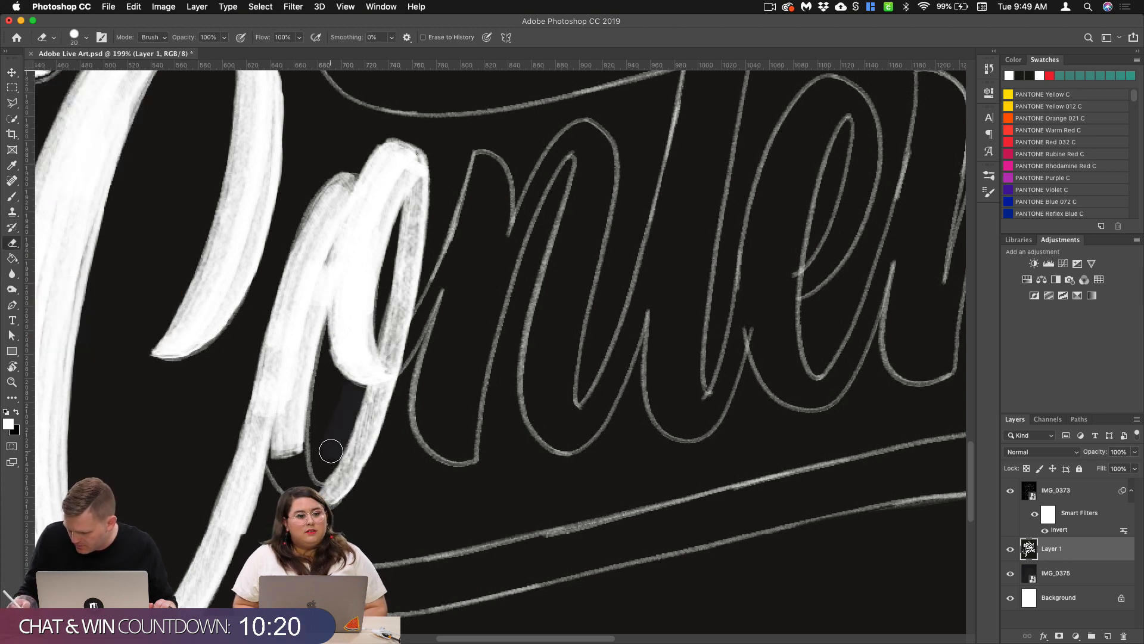
pyautogui.click(12, 198)
pyautogui.moveTo(289, 412)
pyautogui.mouseDown()
pyautogui.moveTo(295, 453)
pyautogui.moveTo(277, 433)
pyautogui.mouseUp()
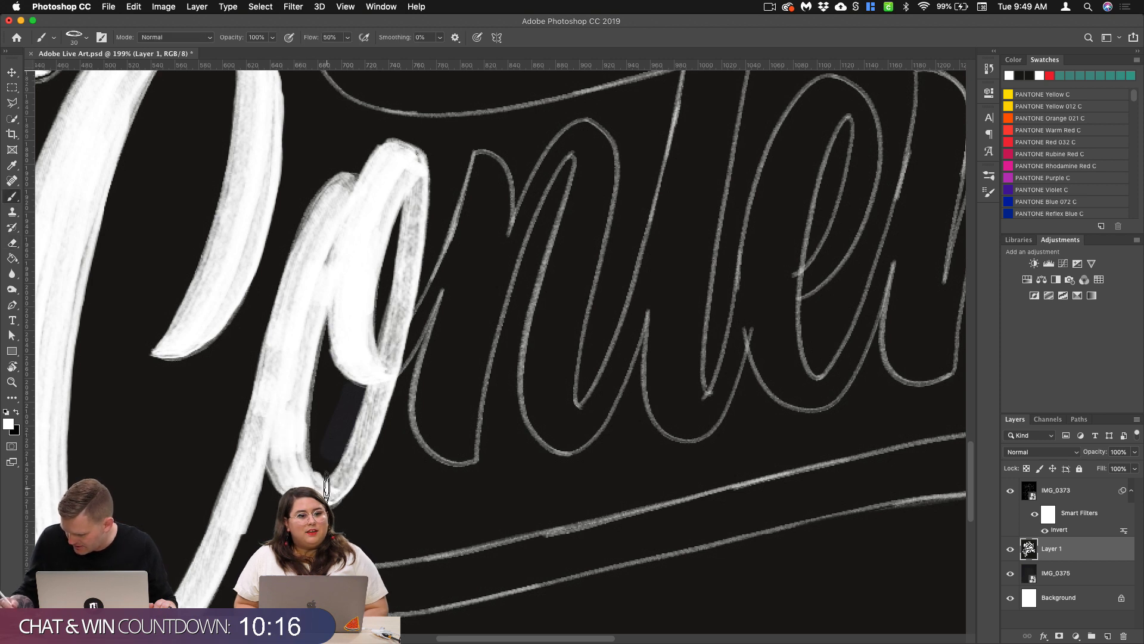
# Step: Undo the trial stroke on the first n, set the brush size to 47 px and paint the n's left stem
pyautogui.hscroll(5, 326, 492)
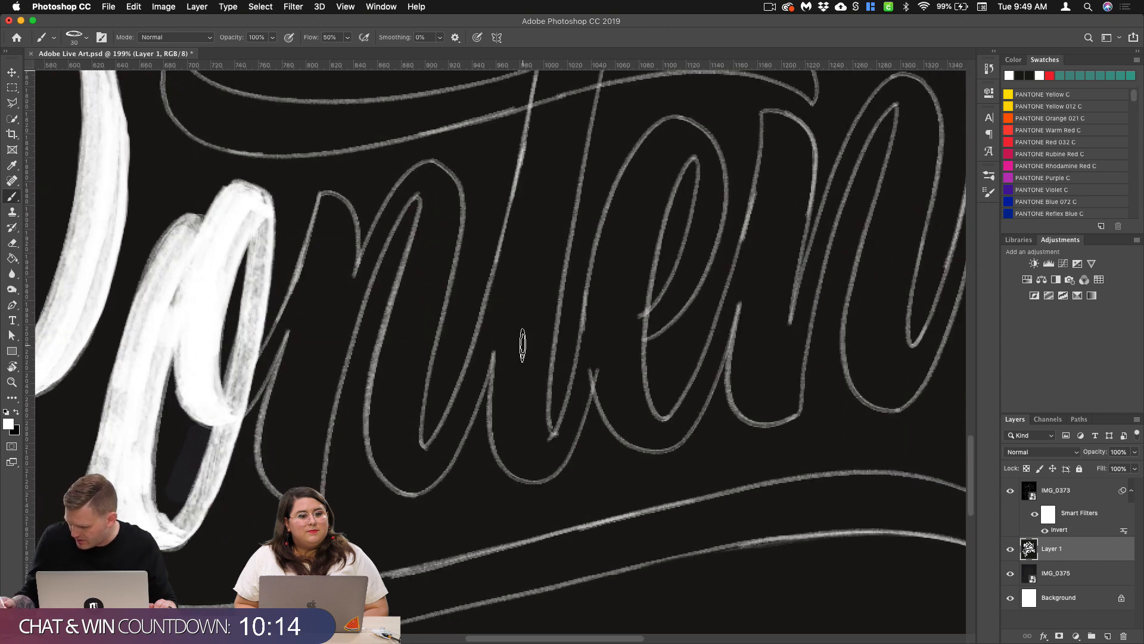
pyautogui.moveTo(319, 193)
pyautogui.mouseDown()
pyautogui.moveTo(337, 226)
pyautogui.moveTo(292, 435)
pyautogui.mouseUp()
pyautogui.press('super+z')
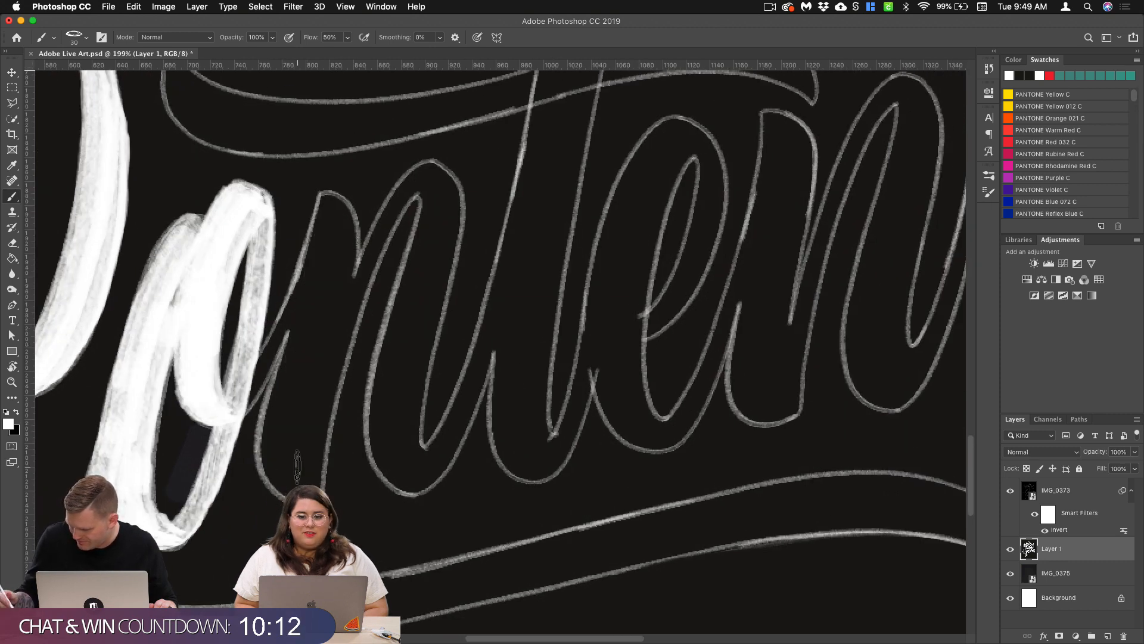
pyautogui.click(84, 43)
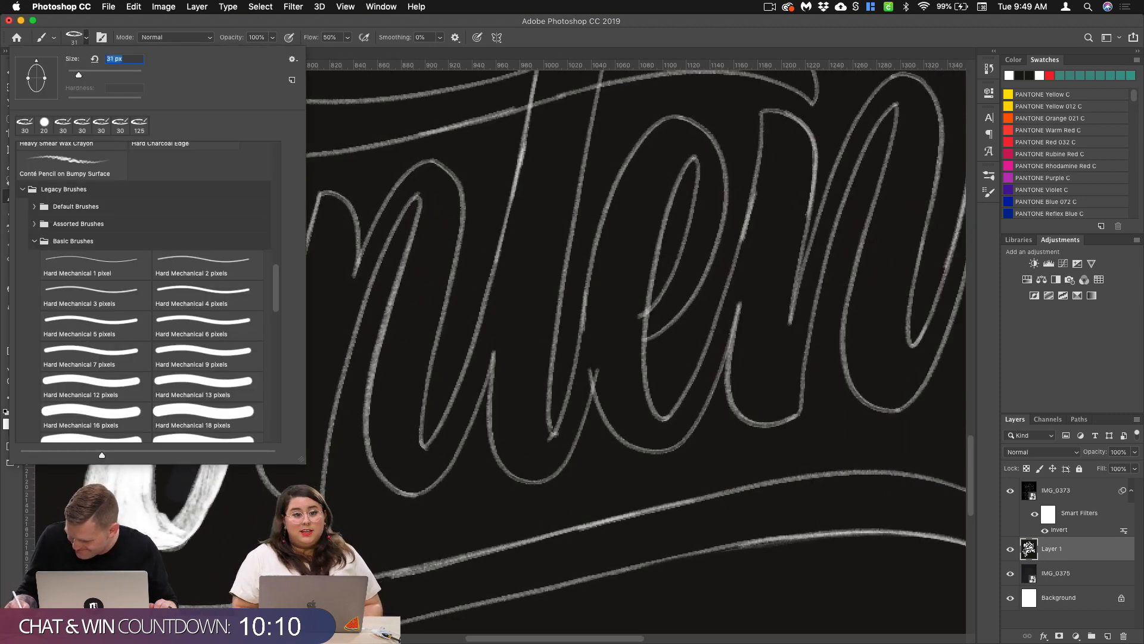
pyautogui.click(87, 37)
pyautogui.click(86, 36)
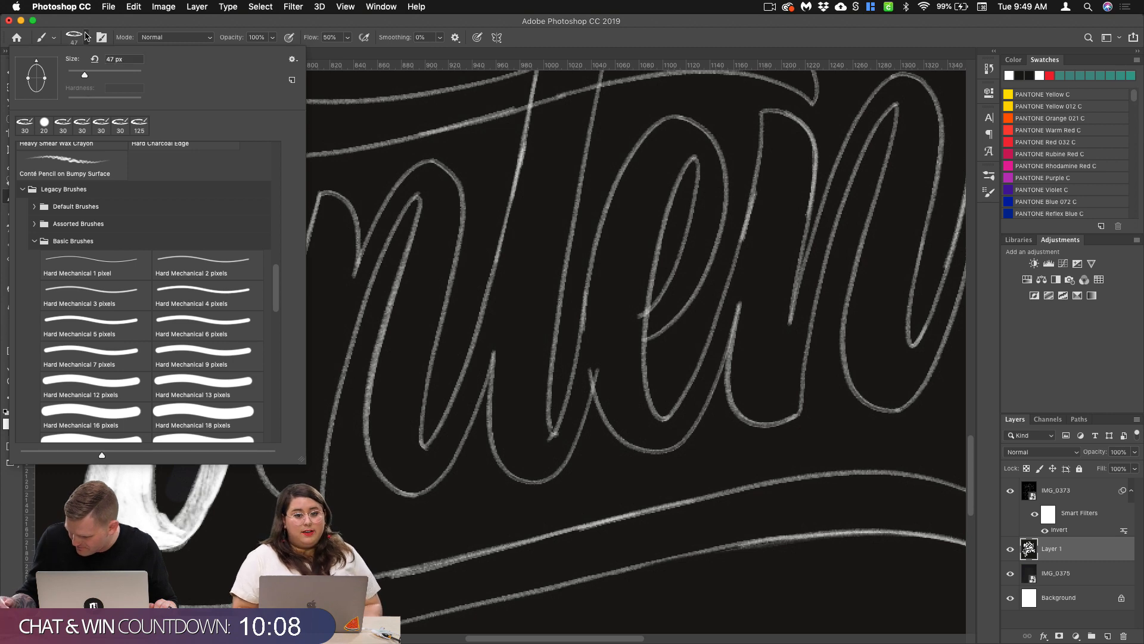
pyautogui.click(87, 37)
pyautogui.moveTo(330, 207); pyautogui.dragTo(292, 456)
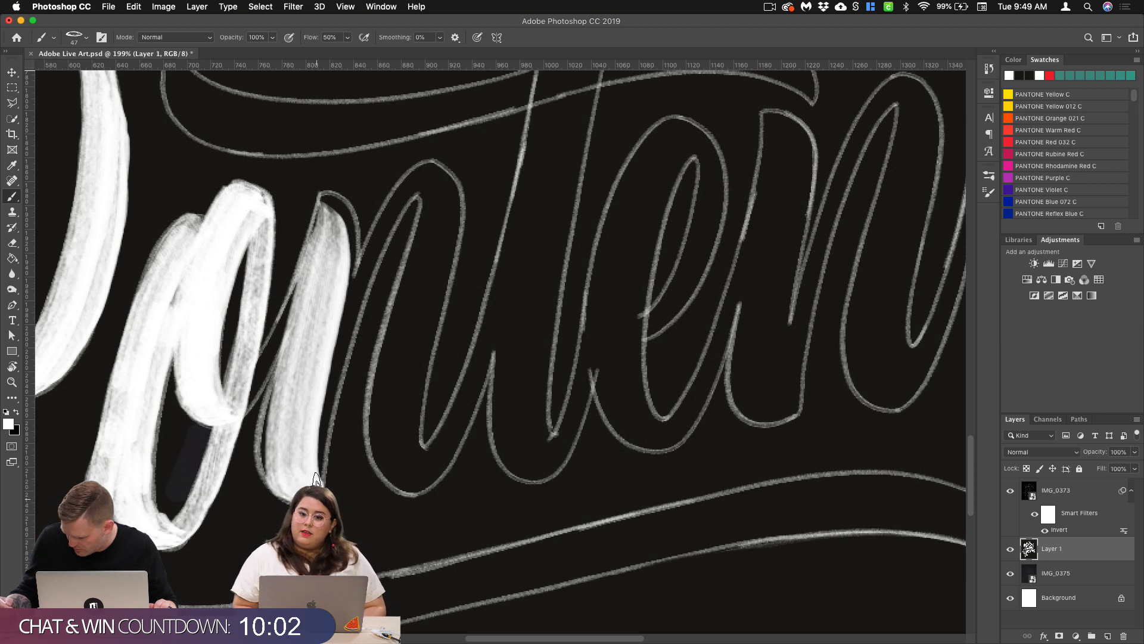
pyautogui.moveTo(332, 197); pyautogui.dragTo(279, 446)
pyautogui.moveTo(331, 192)
pyautogui.mouseDown()
pyautogui.moveTo(356, 230)
pyautogui.moveTo(359, 272)
pyautogui.moveTo(304, 483)
pyautogui.moveTo(323, 501)
pyautogui.mouseUp()
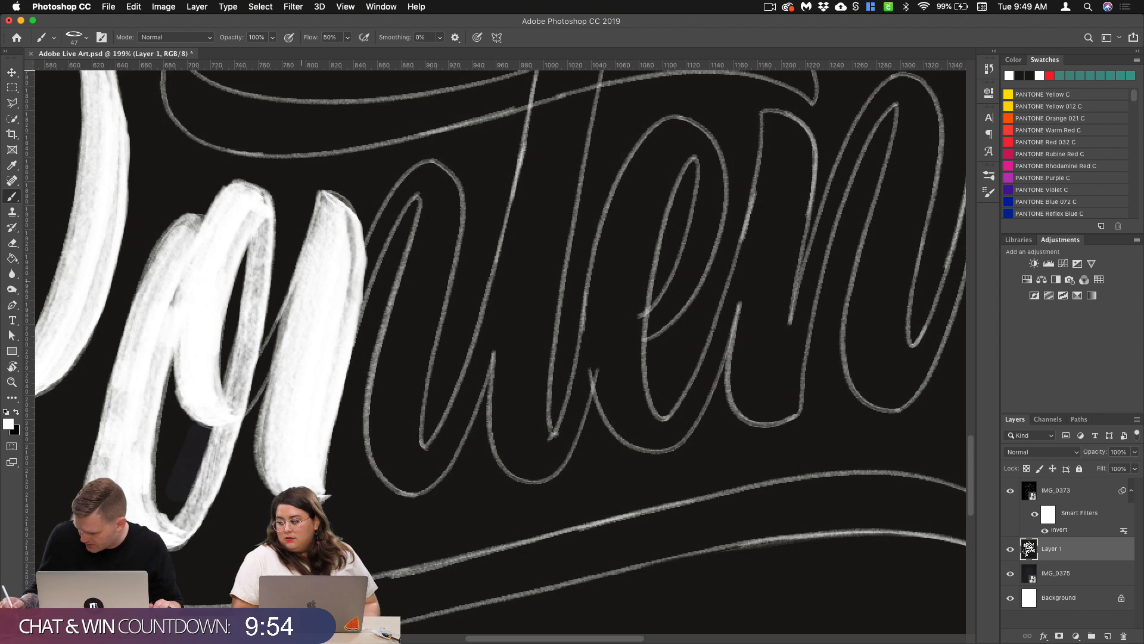
# Step: Paint the thin connecting stroke between the o and the first n, undoing the second pass
pyautogui.moveTo(284, 303); pyautogui.dragTo(234, 407)
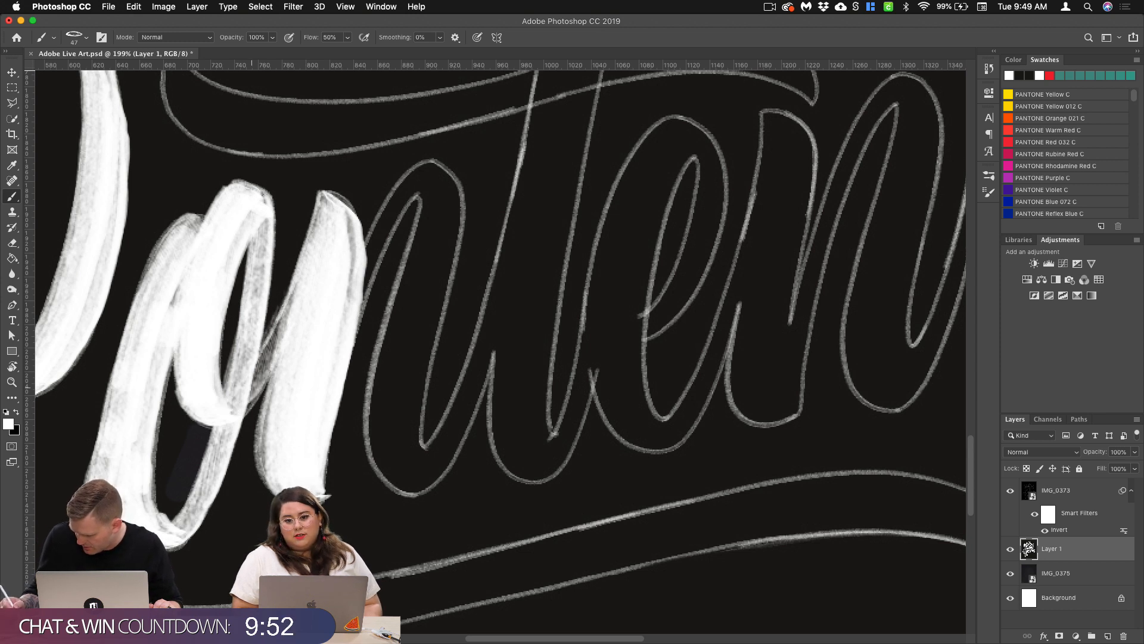
pyautogui.moveTo(282, 311)
pyautogui.mouseDown()
pyautogui.moveTo(230, 417)
pyautogui.moveTo(236, 407)
pyautogui.mouseUp()
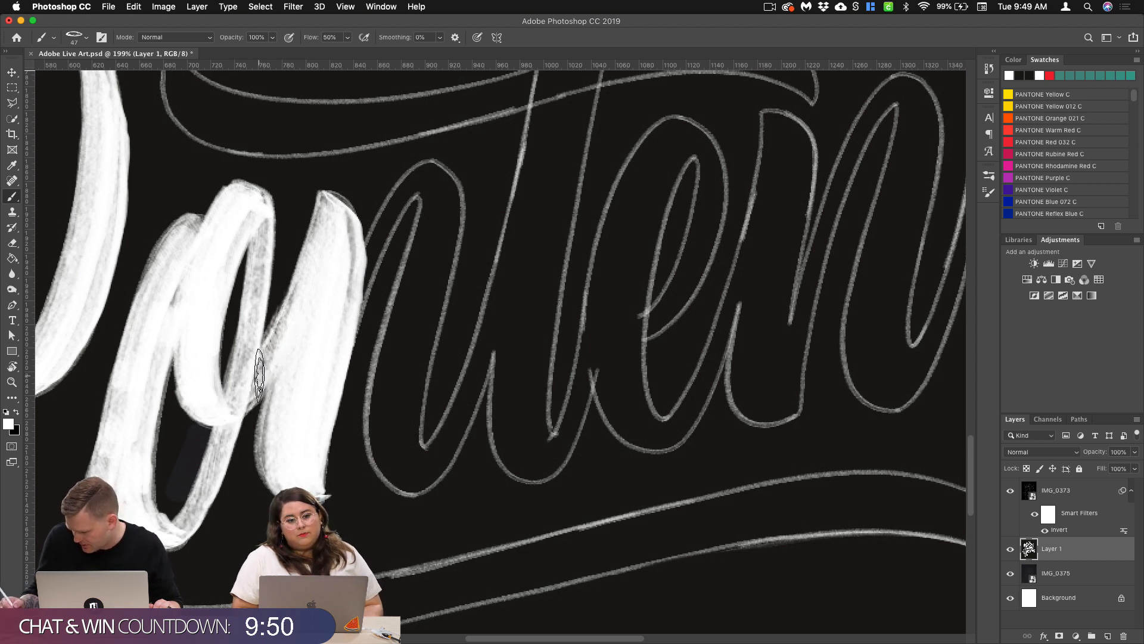
pyautogui.press('super+z')
# Step: Paint the first n's thin arch and its right stem down to the curved base
pyautogui.moveTo(349, 239); pyautogui.dragTo(314, 368)
pyautogui.moveTo(348, 237); pyautogui.dragTo(318, 351)
pyautogui.moveTo(427, 178)
pyautogui.mouseDown()
pyautogui.moveTo(379, 247)
pyautogui.moveTo(339, 352)
pyautogui.mouseUp()
pyautogui.moveTo(420, 175)
pyautogui.mouseDown()
pyautogui.moveTo(441, 224)
pyautogui.moveTo(409, 352)
pyautogui.mouseUp()
pyautogui.moveTo(438, 179)
pyautogui.mouseDown()
pyautogui.moveTo(397, 449)
pyautogui.moveTo(397, 390)
pyautogui.moveTo(395, 438)
pyautogui.mouseUp()
pyautogui.moveTo(408, 298)
pyautogui.mouseDown()
pyautogui.moveTo(394, 399)
pyautogui.moveTo(402, 467)
pyautogui.moveTo(416, 483)
pyautogui.mouseUp()
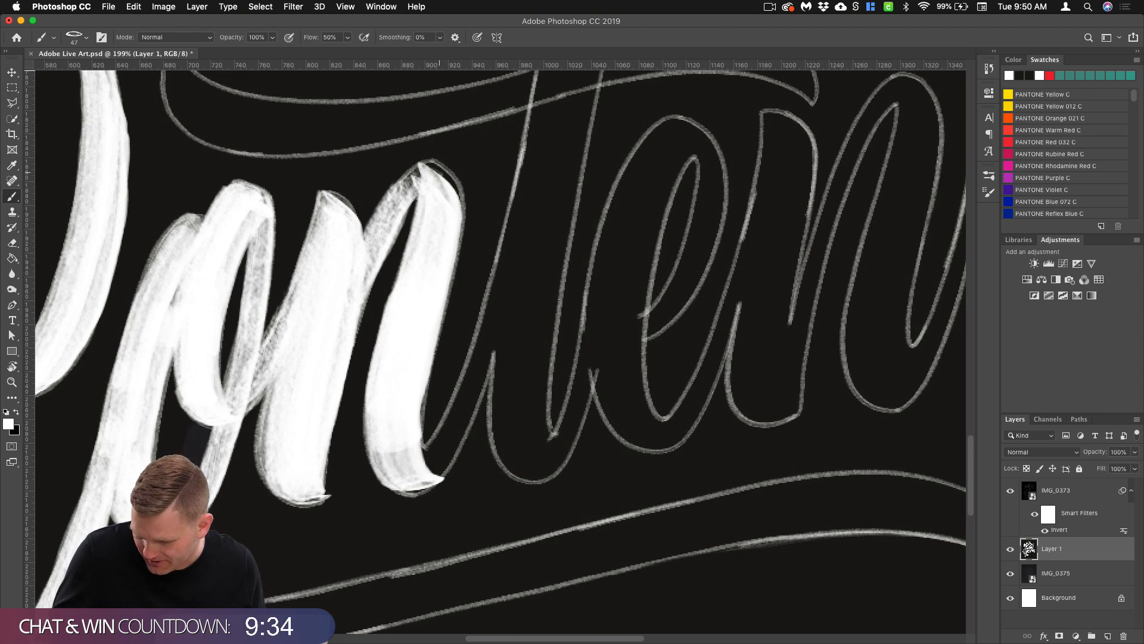
# Step: Touch up the first n's arch and paint the thin connecting stroke up into the t, undoing the trial stem stroke
pyautogui.moveTo(438, 173); pyautogui.dragTo(445, 218)
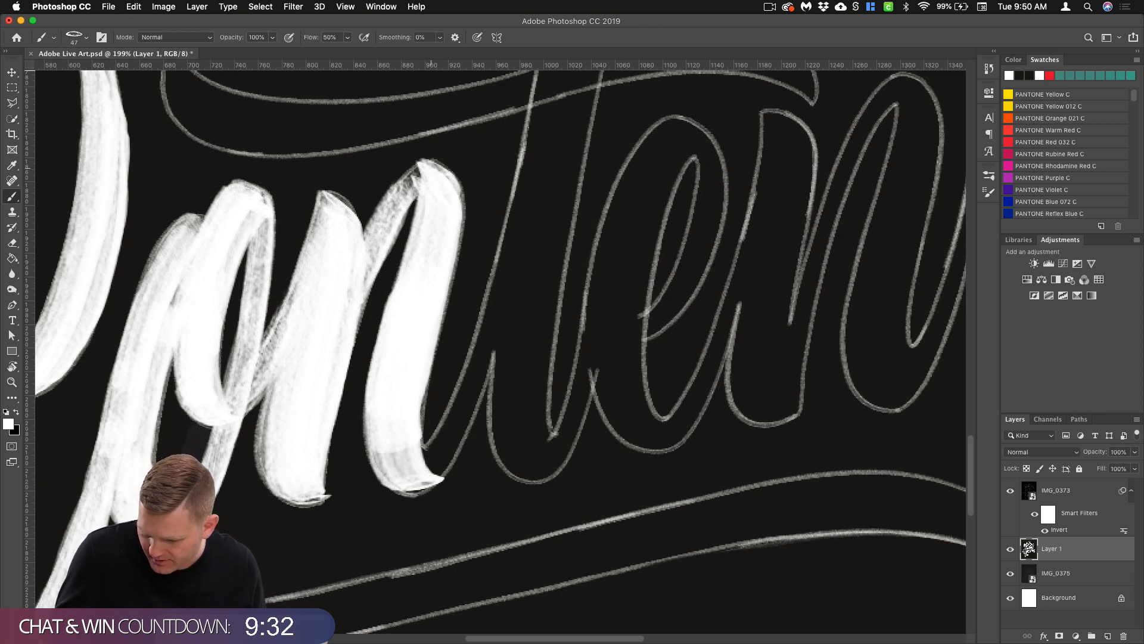
pyautogui.moveTo(416, 181); pyautogui.dragTo(397, 204)
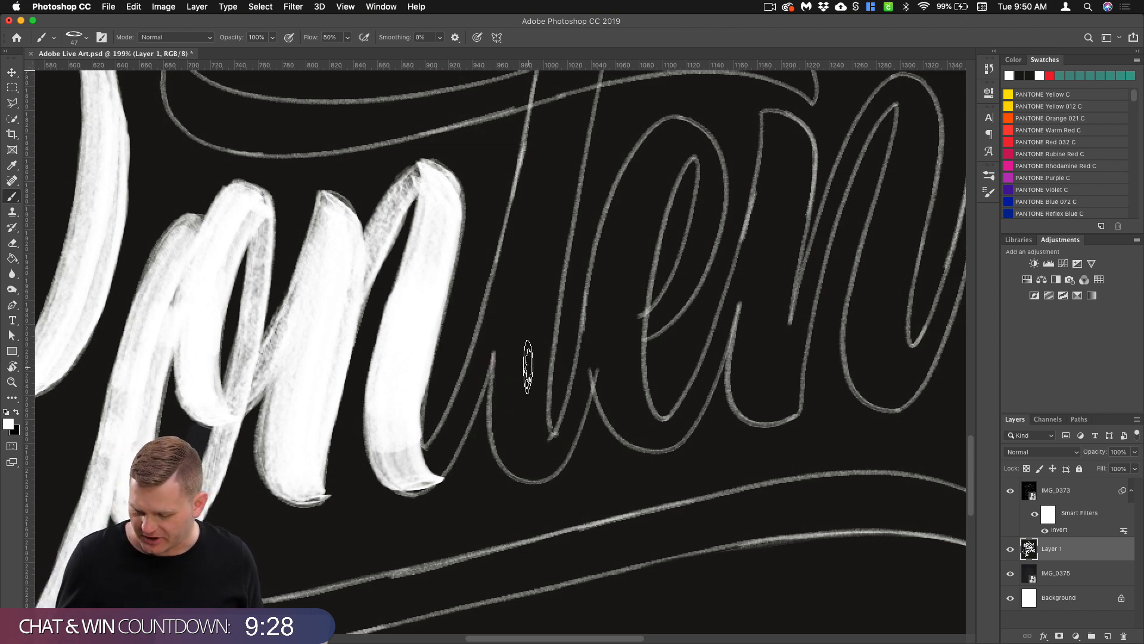
pyautogui.moveTo(521, 236)
pyautogui.mouseDown()
pyautogui.moveTo(492, 340)
pyautogui.moveTo(433, 468)
pyautogui.mouseUp()
pyautogui.moveTo(485, 357)
pyautogui.mouseDown()
pyautogui.moveTo(440, 462)
pyautogui.moveTo(516, 277)
pyautogui.mouseUp()
pyautogui.moveTo(542, 119); pyautogui.dragTo(506, 283)
pyautogui.press('super+z')
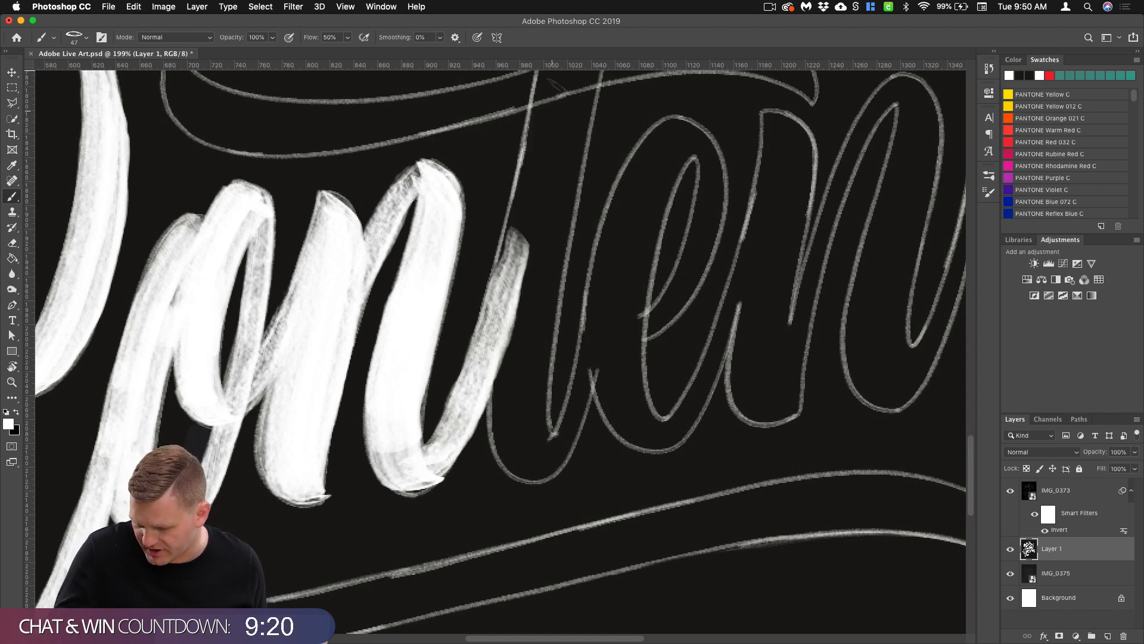
# Step: Paint the first t's lower stem and curved base, brush in its thin exit stroke and thicken the stem's right side
pyautogui.moveTo(551, 95); pyautogui.dragTo(520, 277)
pyautogui.moveTo(552, 97)
pyautogui.mouseDown()
pyautogui.moveTo(503, 304)
pyautogui.moveTo(516, 436)
pyautogui.mouseUp()
pyautogui.moveTo(527, 258)
pyautogui.mouseDown()
pyautogui.moveTo(517, 456)
pyautogui.moveTo(545, 474)
pyautogui.moveTo(566, 465)
pyautogui.moveTo(593, 373)
pyautogui.moveTo(592, 291)
pyautogui.mouseUp()
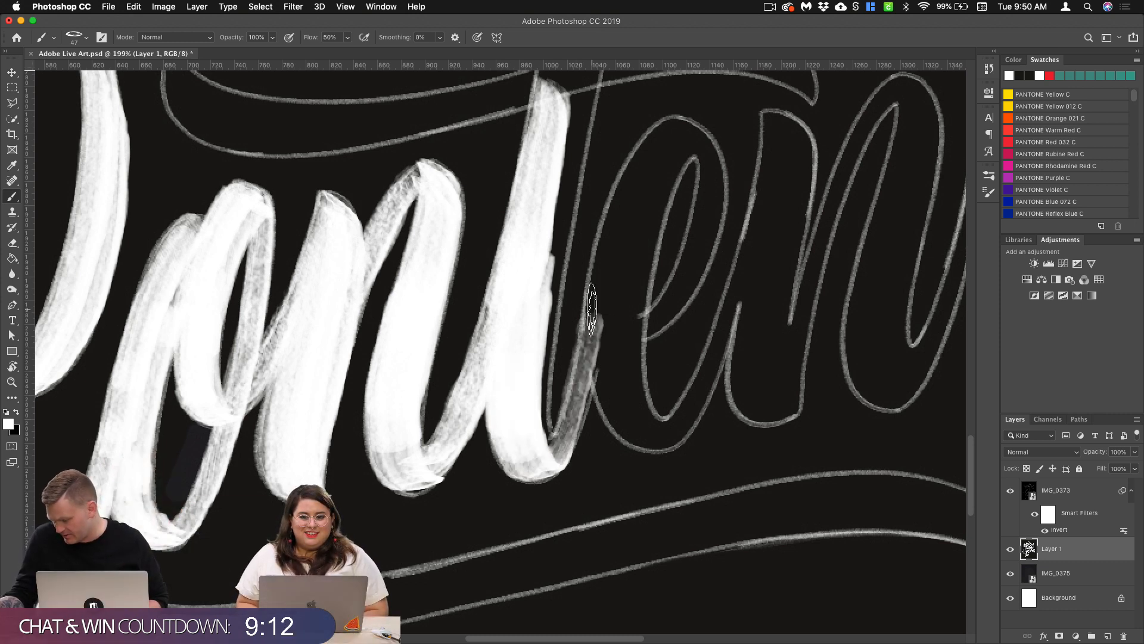
pyautogui.moveTo(560, 454); pyautogui.dragTo(601, 286)
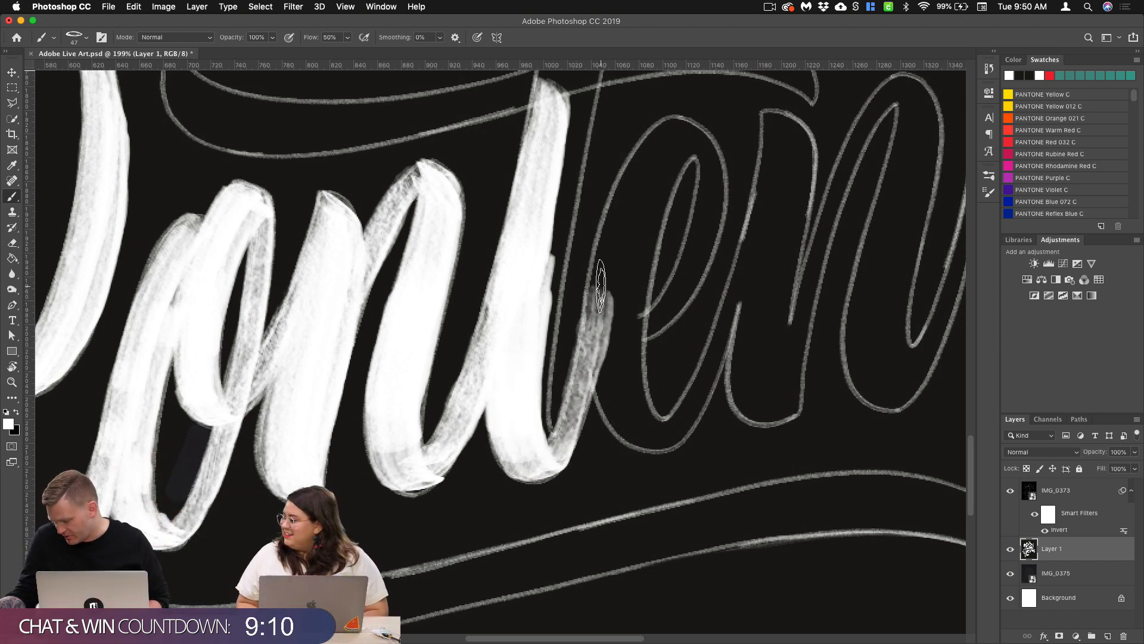
pyautogui.moveTo(571, 173); pyautogui.dragTo(540, 458)
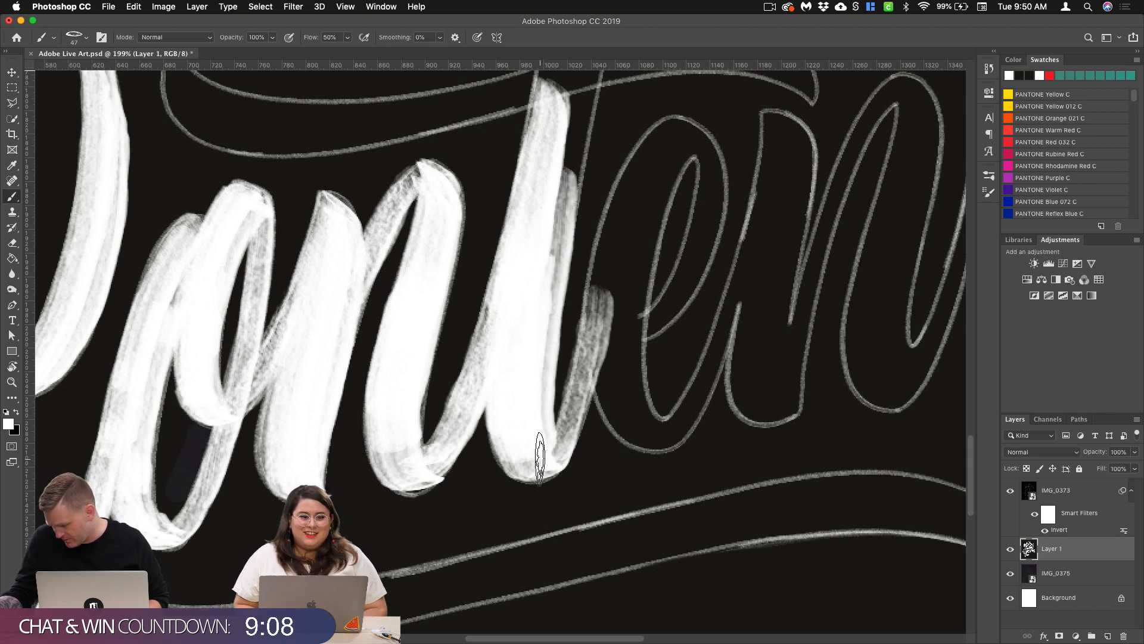
# Step: Try to widen the top of the first t's stem with another stroke, and undo that stroke
pyautogui.moveTo(570, 109)
pyautogui.mouseDown()
pyautogui.moveTo(531, 324)
pyautogui.moveTo(541, 253)
pyautogui.mouseUp()
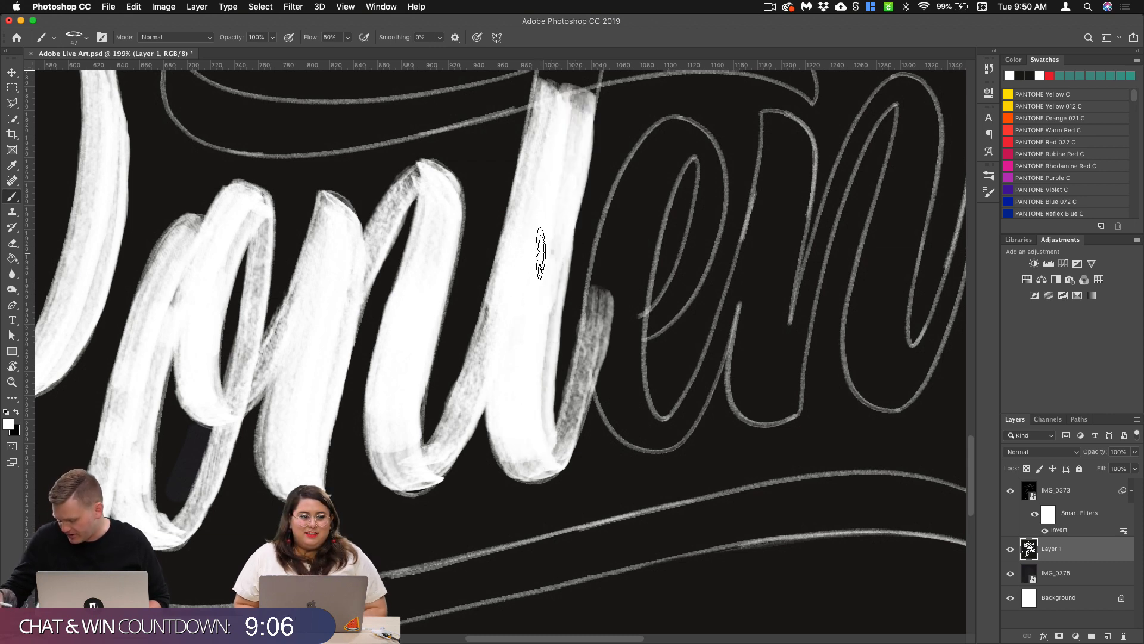
pyautogui.scroll(10, 635, 337)
pyautogui.scroll(-10, 592, 401)
pyautogui.press('super+z')
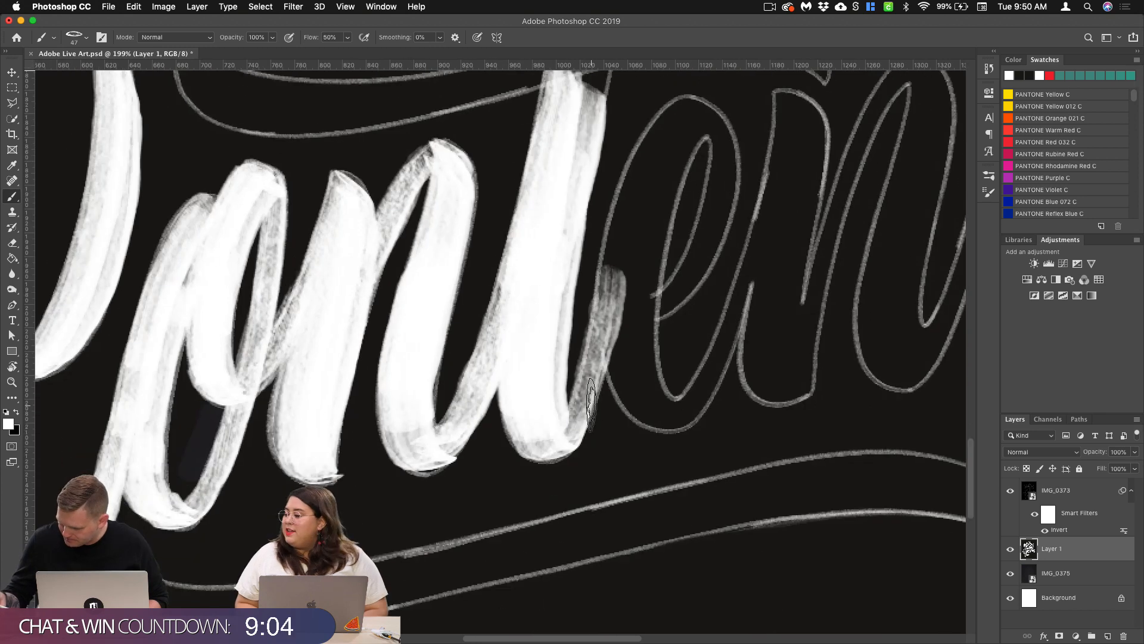
pyautogui.press('super+z')
# Step: Extend the first t's stem upward past the crossbar outline with two long strokes along its right side
pyautogui.moveTo(691, 301); pyautogui.dragTo(639, 374)
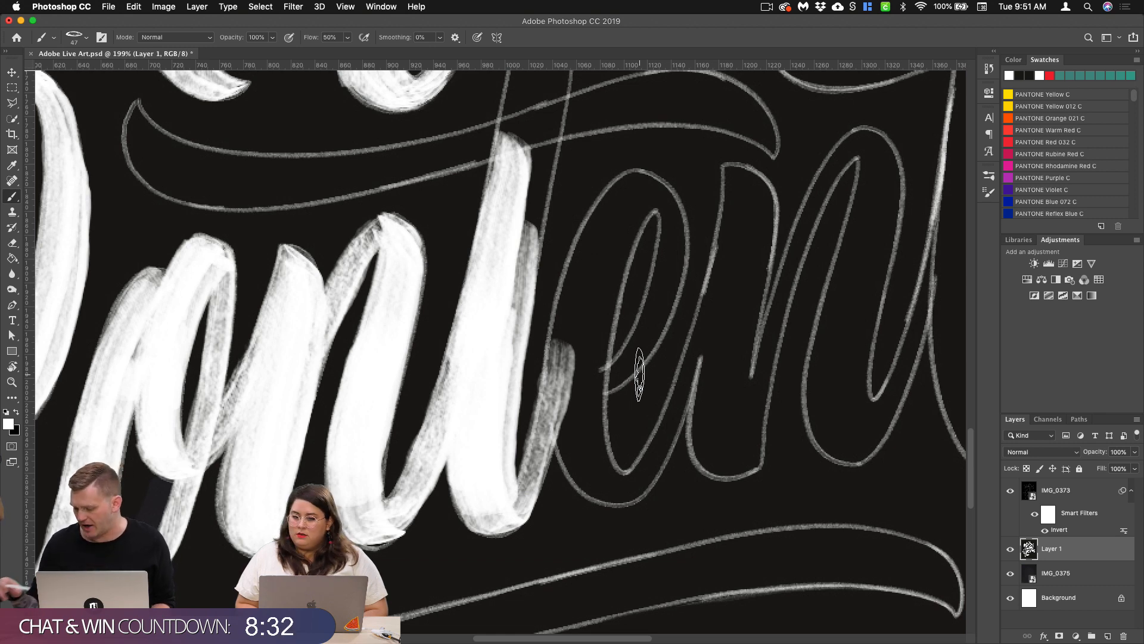
pyautogui.scroll(-5, 611, 342)
pyautogui.scroll(2, 557, 363)
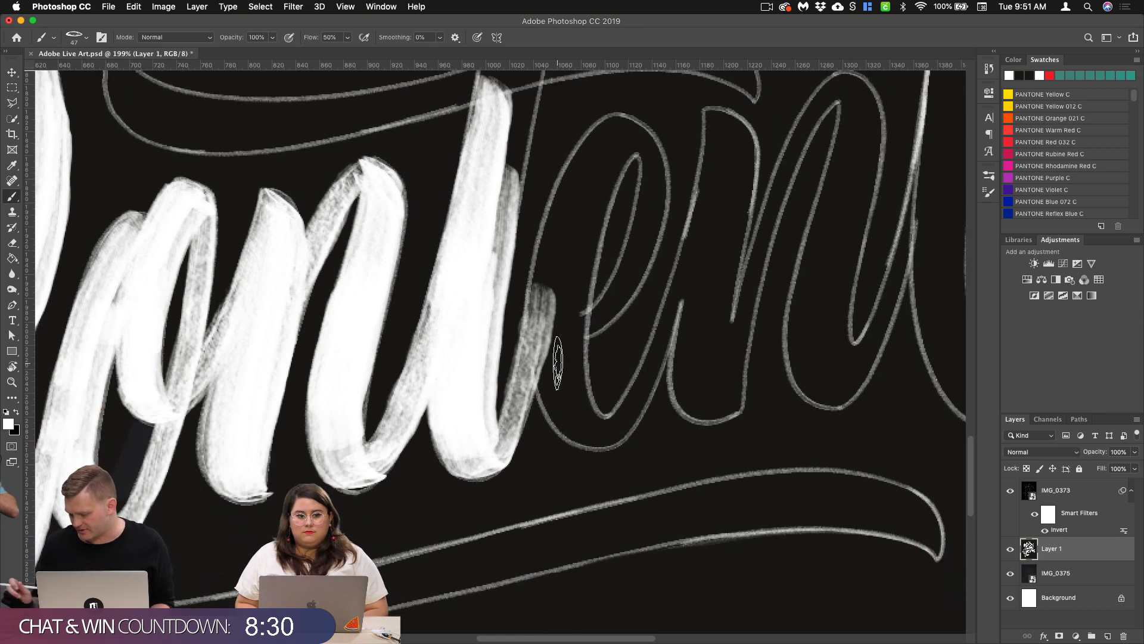
pyautogui.click(952, 638)
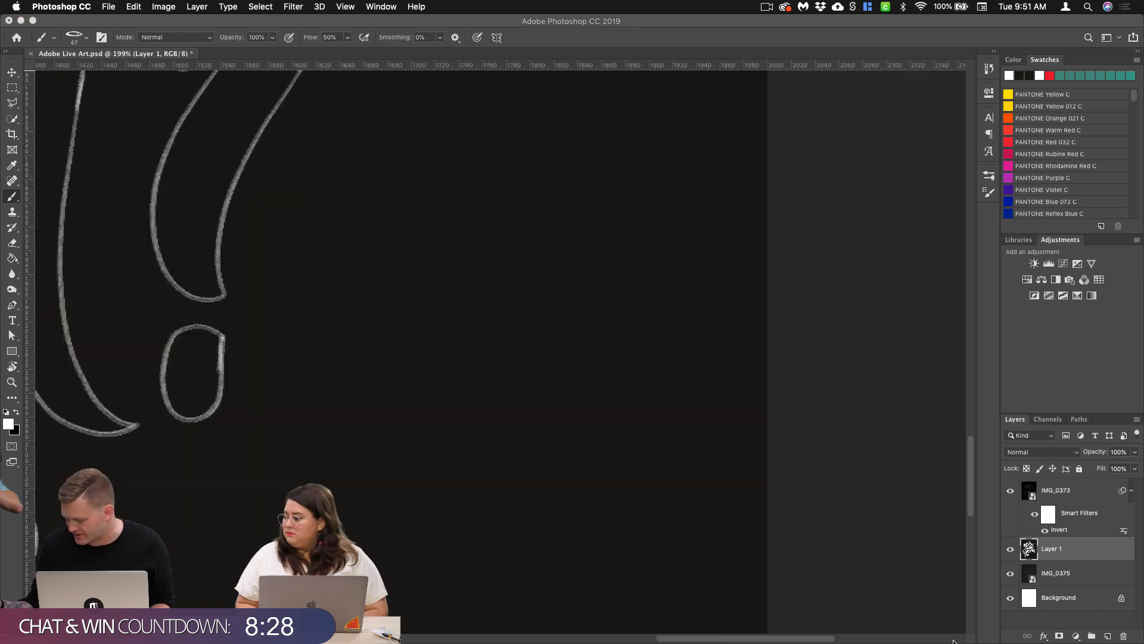
pyautogui.hscroll(-10, 409, 299)
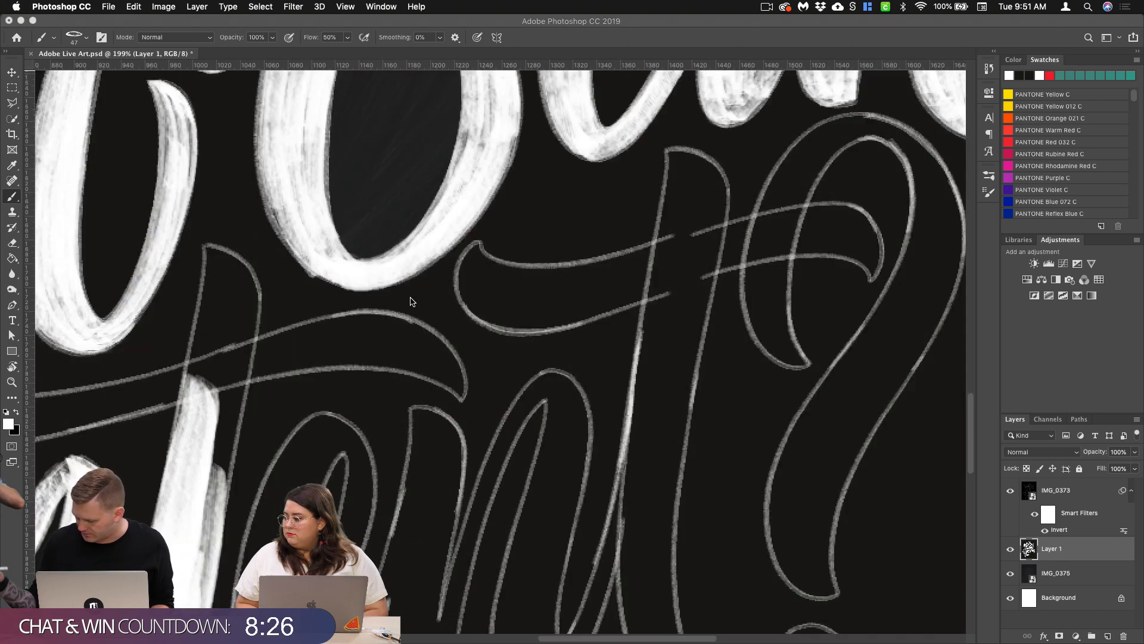
pyautogui.hscroll(-10, 546, 349)
pyautogui.scroll(-6, 545, 349)
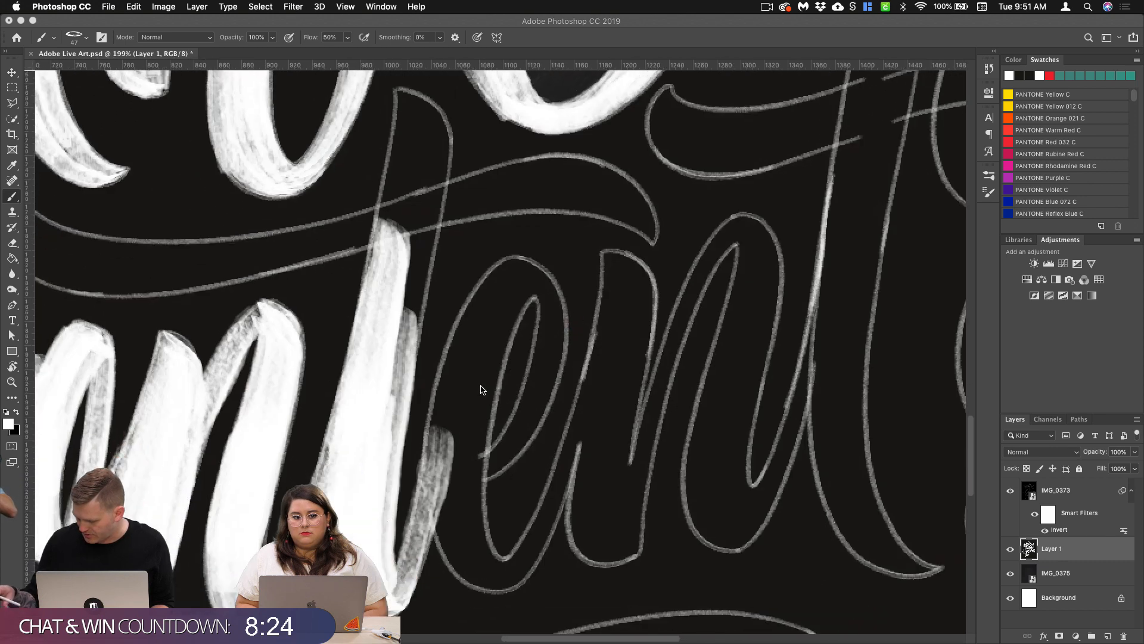
pyautogui.hscroll(5, 483, 390)
pyautogui.scroll(-5, 482, 390)
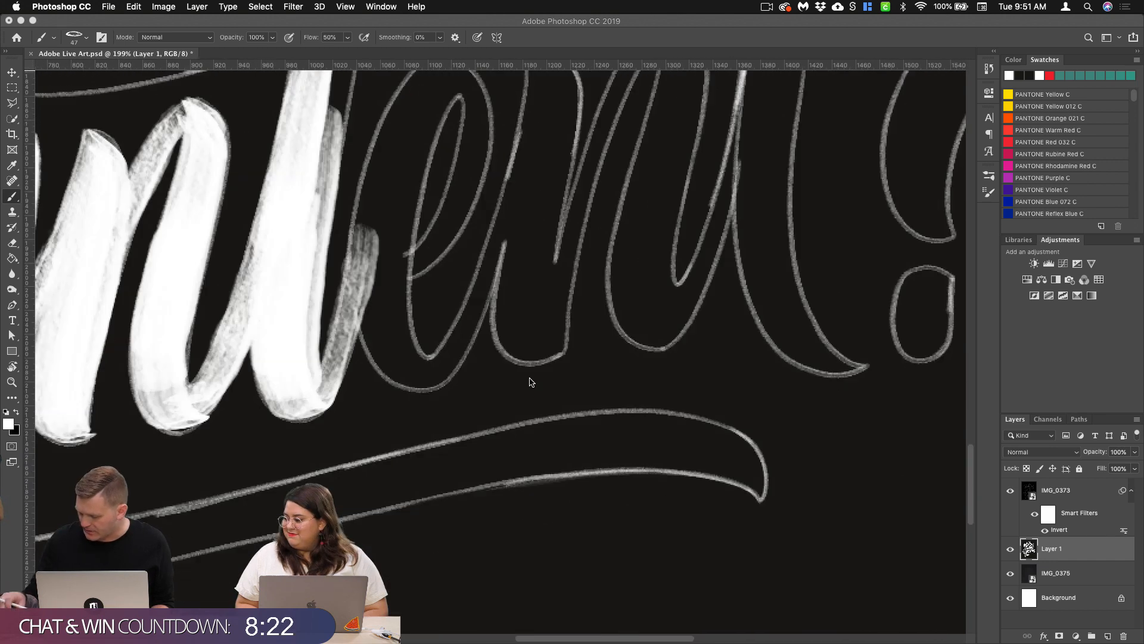
pyautogui.scroll(10, 401, 259)
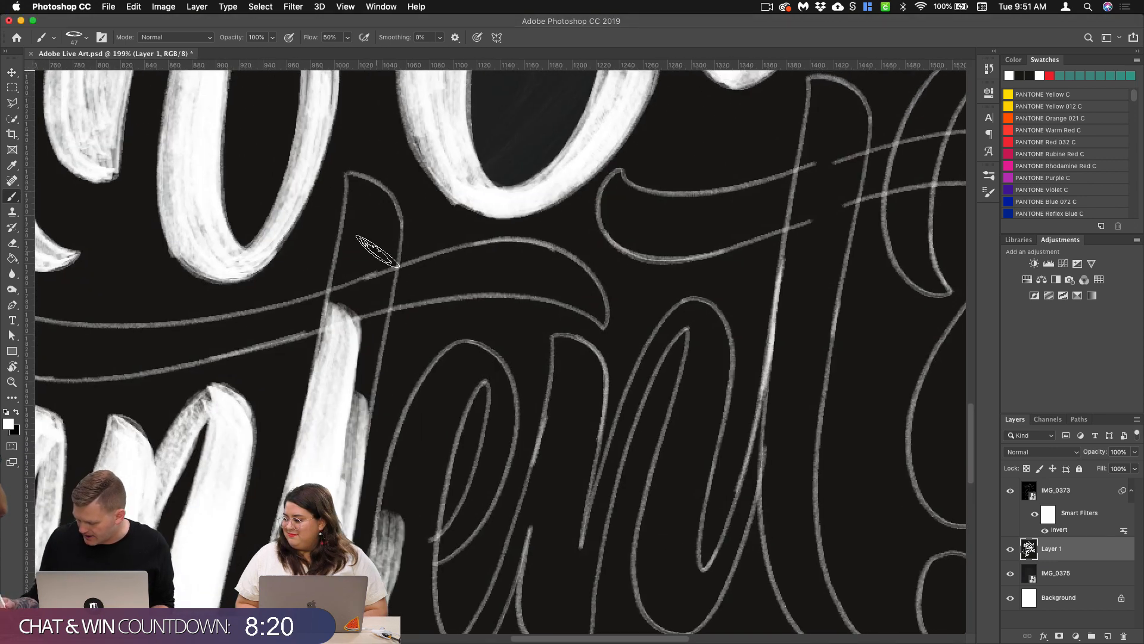
pyautogui.moveTo(367, 274); pyautogui.dragTo(338, 451)
pyautogui.moveTo(377, 244); pyautogui.dragTo(347, 519)
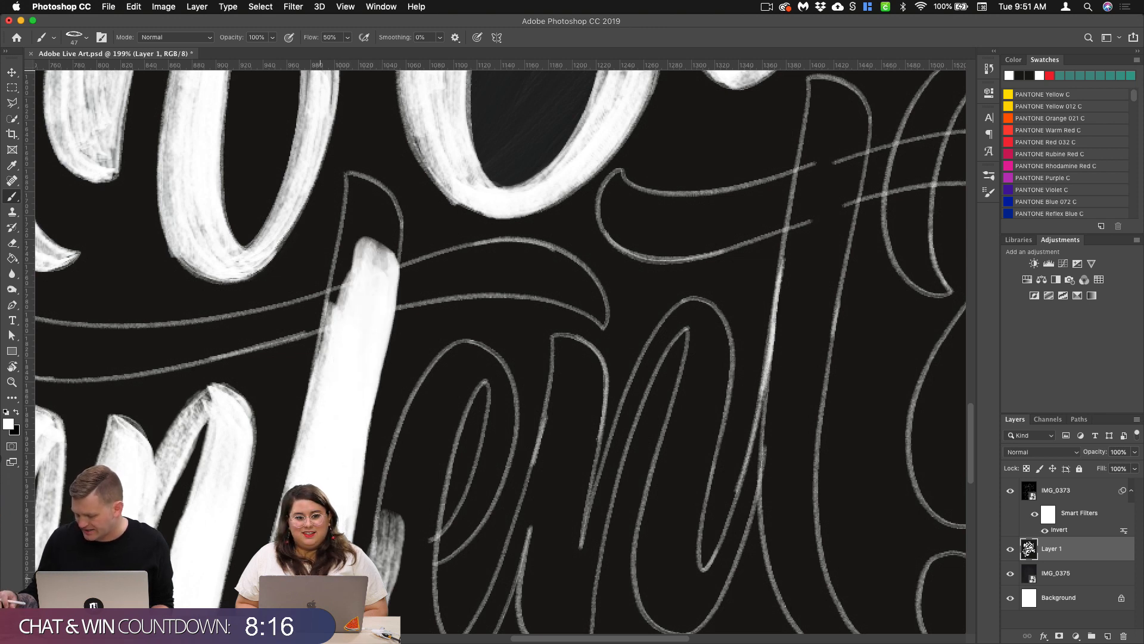
# Step: Paint the left edge of the first t's upper stem and fill in its slanted, rounded top
pyautogui.scroll(1, 490, 364)
pyautogui.hscroll(-1, 490, 363)
pyautogui.moveTo(361, 189); pyautogui.dragTo(339, 379)
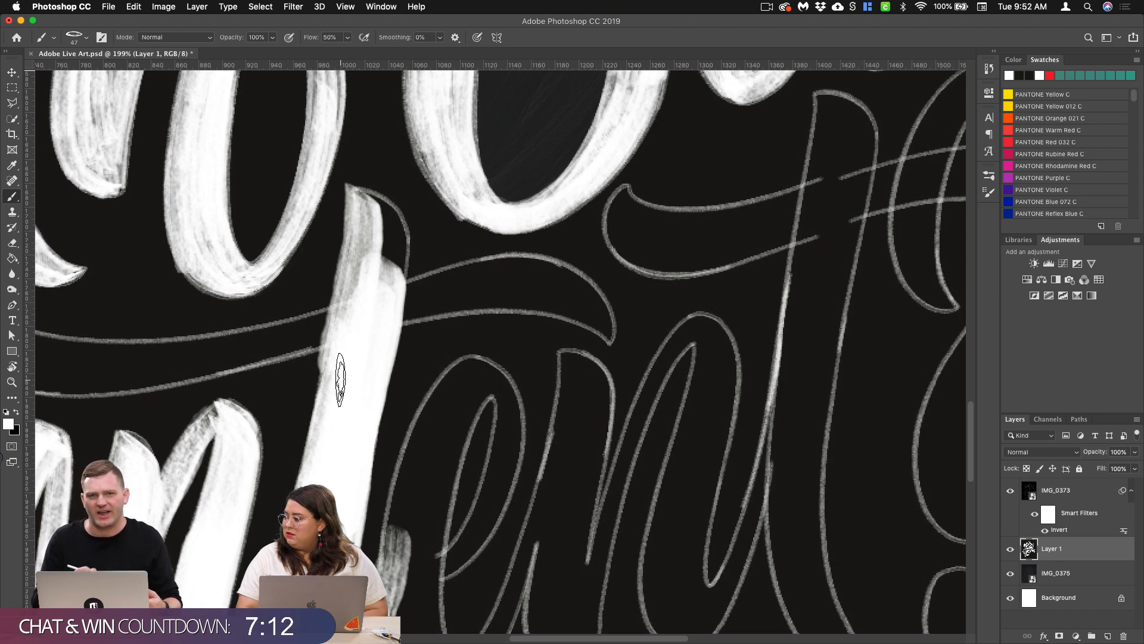
pyautogui.moveTo(592, 340); pyautogui.dragTo(860, 203)
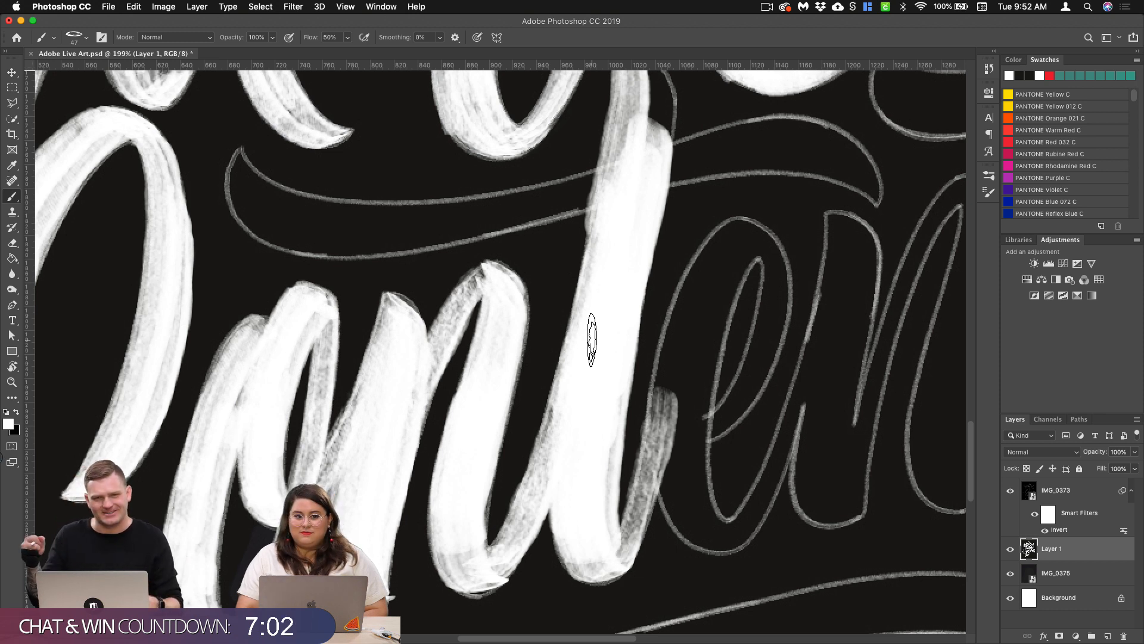
pyautogui.hscroll(3, 596, 338)
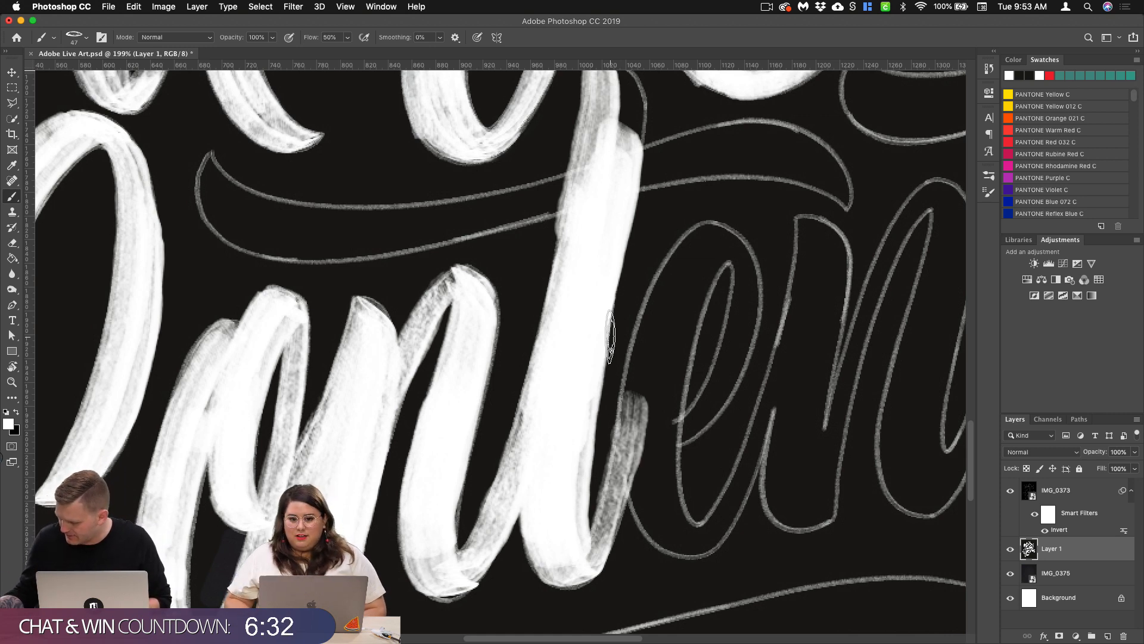
pyautogui.scroll(5, 620, 334)
pyautogui.hscroll(5, 620, 334)
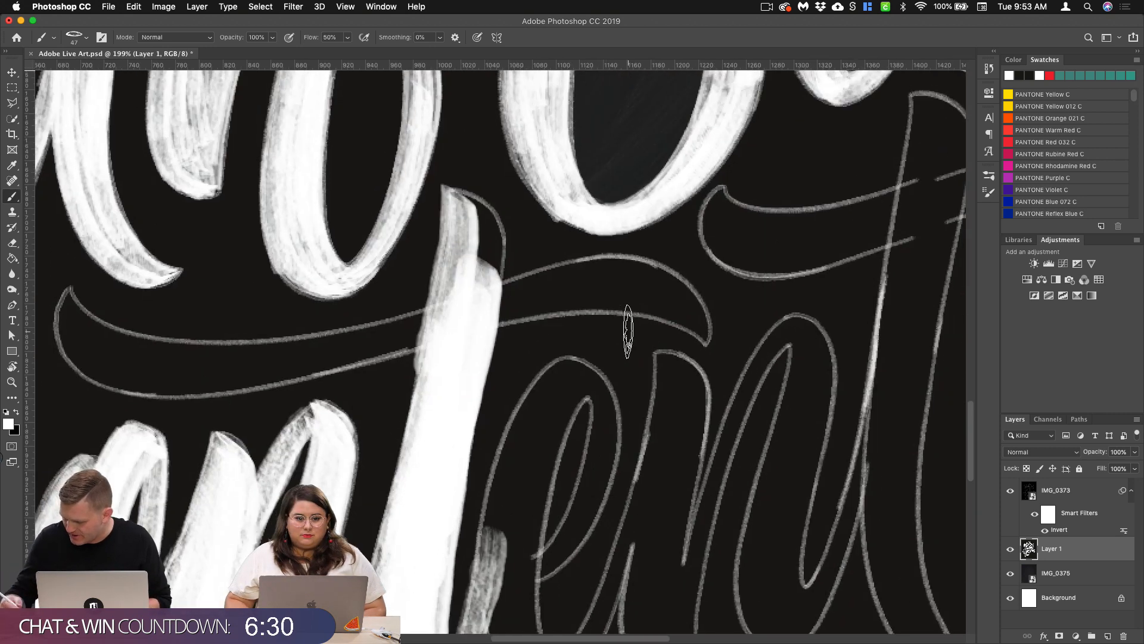
pyautogui.moveTo(467, 200)
pyautogui.mouseDown()
pyautogui.moveTo(486, 241)
pyautogui.moveTo(472, 312)
pyautogui.mouseUp()
pyautogui.moveTo(451, 215); pyautogui.dragTo(436, 385)
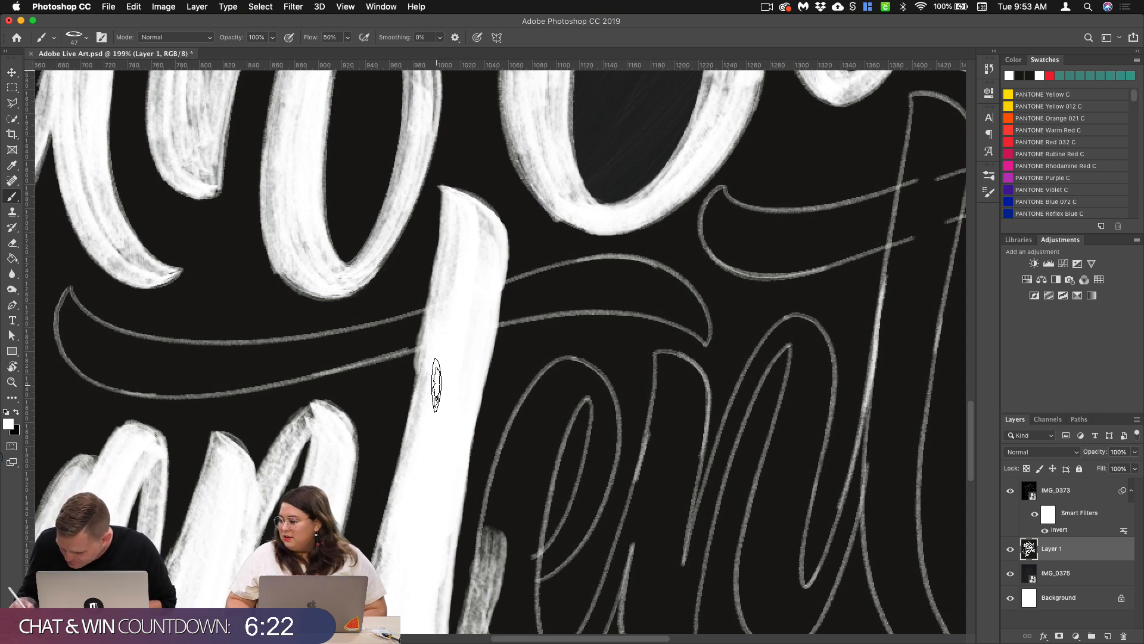
# Step: Erase the excess paint left of the first t's stem at the crossbar with the Eraser, and return to the Brush
pyautogui.click(12, 244)
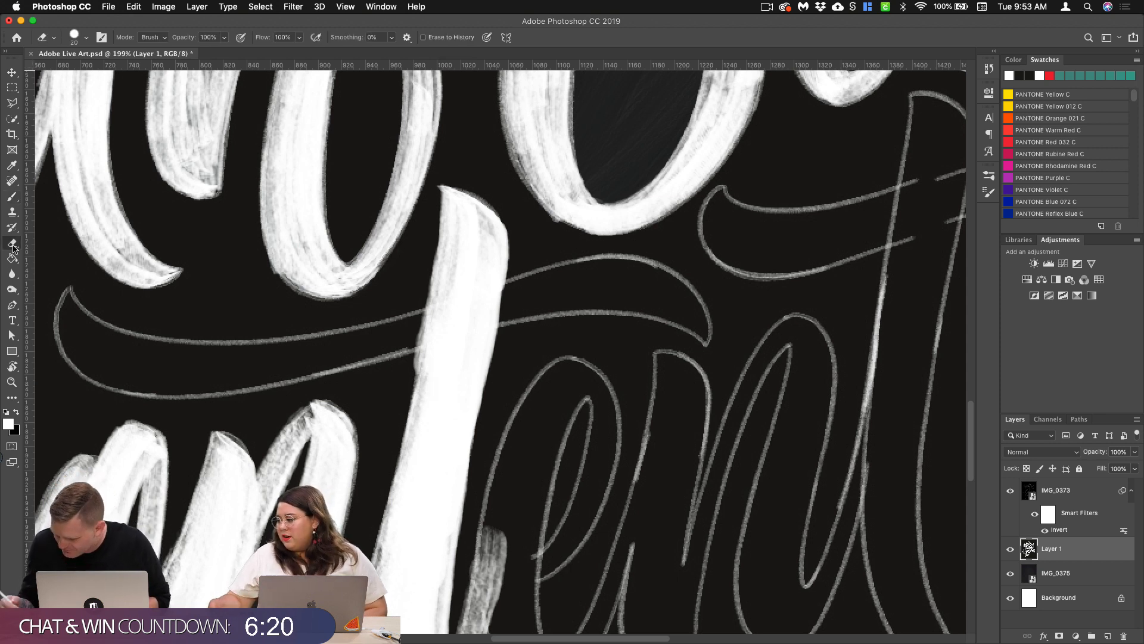
pyautogui.moveTo(422, 290); pyautogui.dragTo(410, 365)
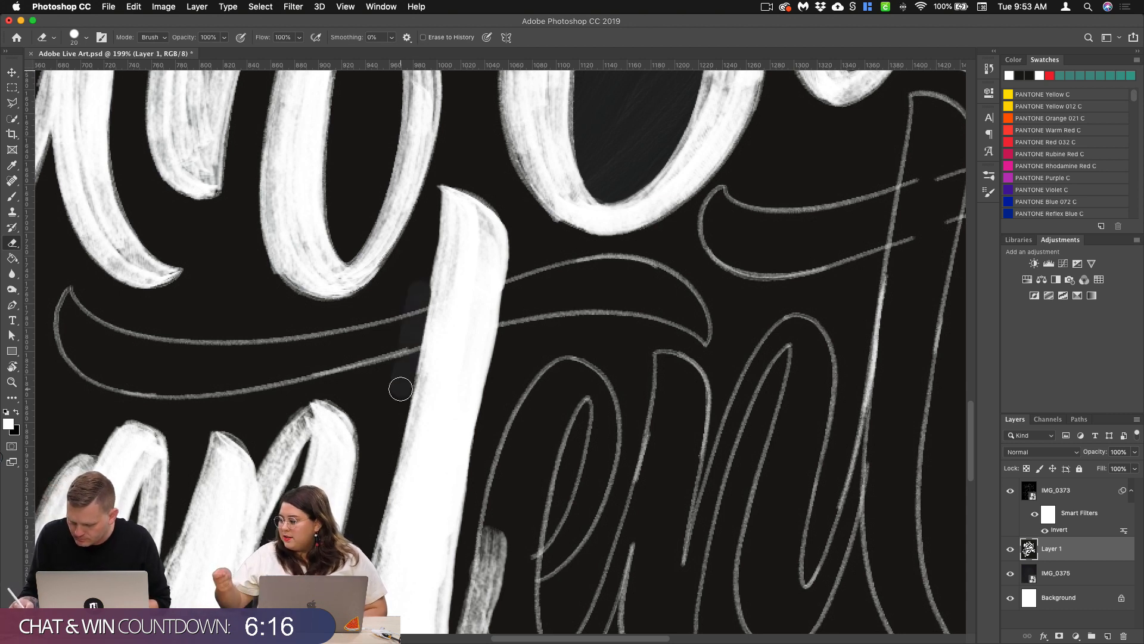
pyautogui.click(13, 197)
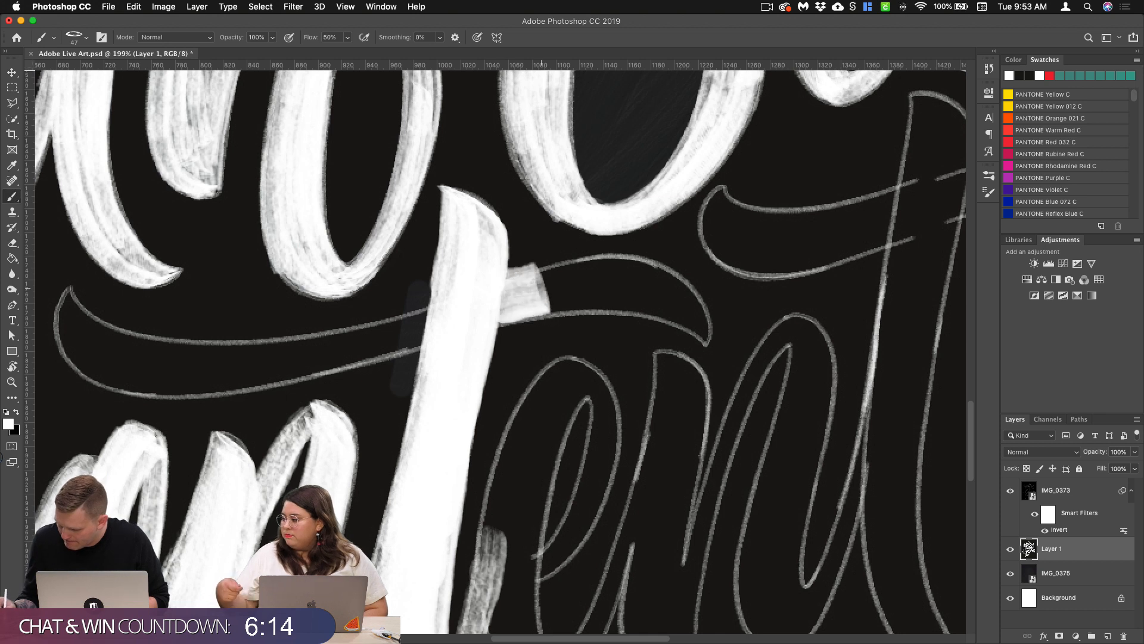
# Step: Paint the right half of the first t's crossbar to its pointed tip, undoing and repeating the lower-edge pass
pyautogui.moveTo(505, 289)
pyautogui.mouseDown()
pyautogui.moveTo(656, 283)
pyautogui.moveTo(701, 322)
pyautogui.mouseUp()
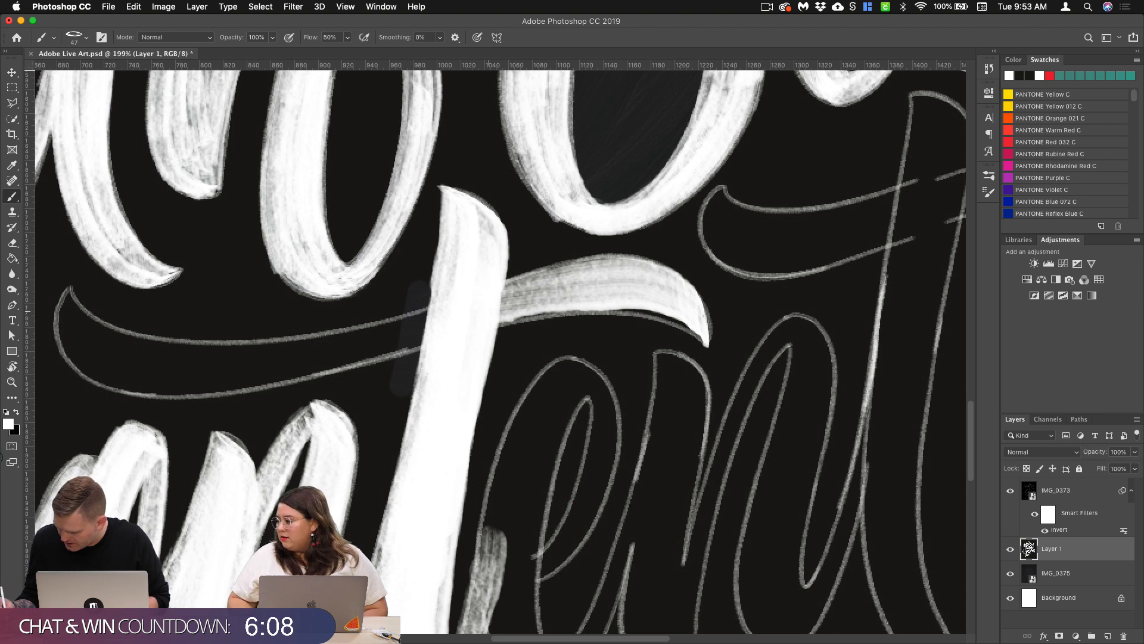
pyautogui.moveTo(501, 301)
pyautogui.mouseDown()
pyautogui.moveTo(631, 292)
pyautogui.moveTo(685, 325)
pyautogui.mouseUp()
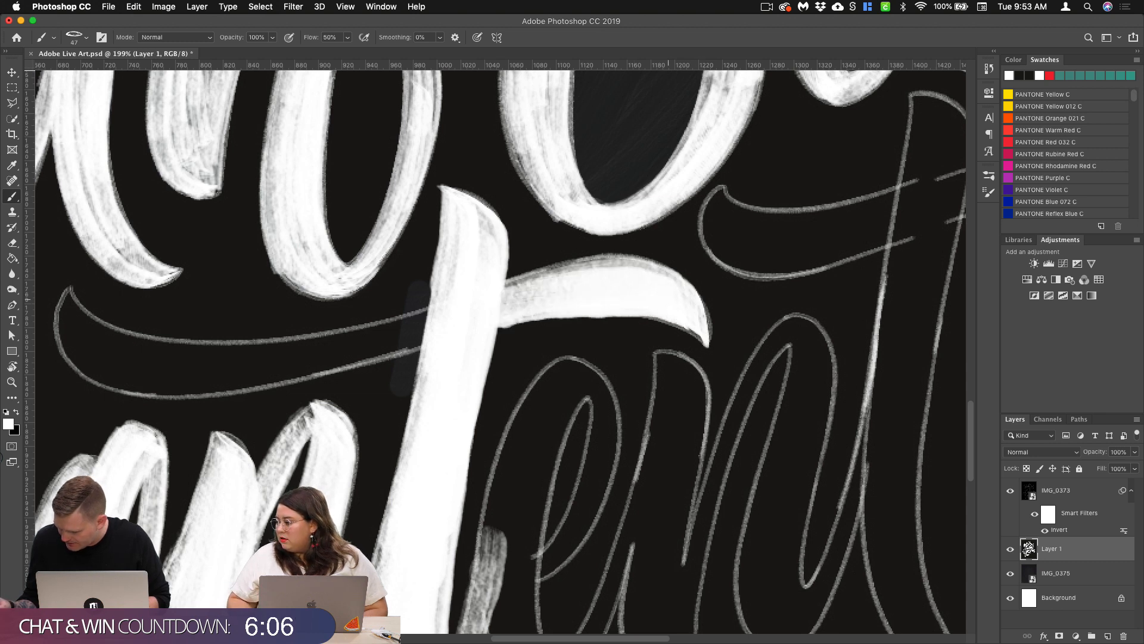
pyautogui.press('super+z')
pyautogui.moveTo(500, 325)
pyautogui.mouseDown()
pyautogui.moveTo(581, 305)
pyautogui.moveTo(696, 328)
pyautogui.mouseUp()
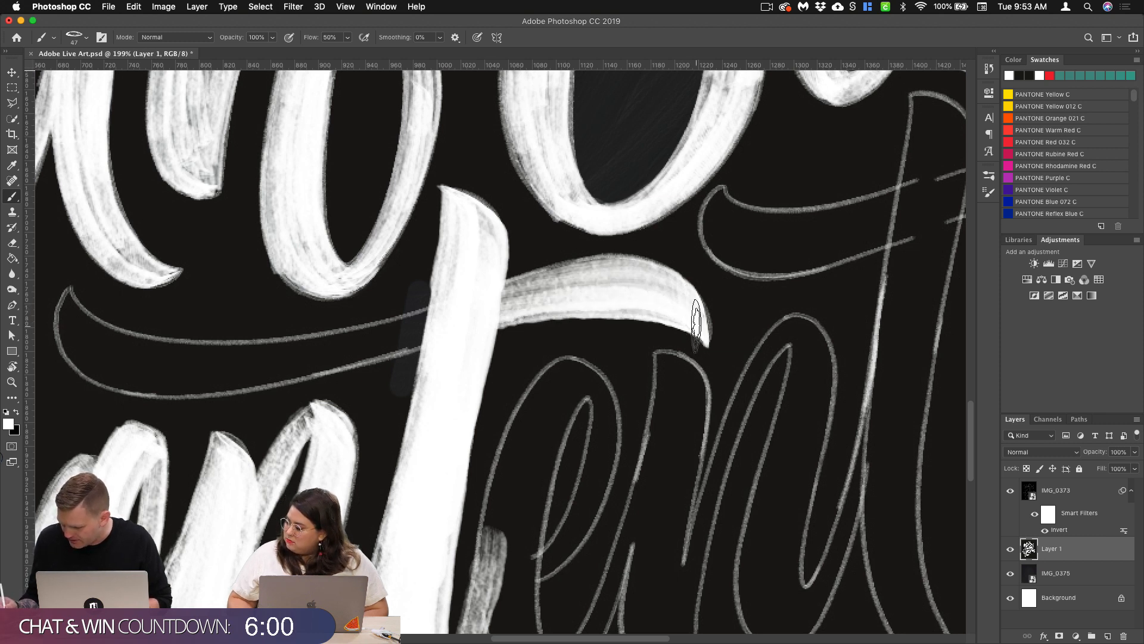
pyautogui.moveTo(504, 301); pyautogui.dragTo(623, 277)
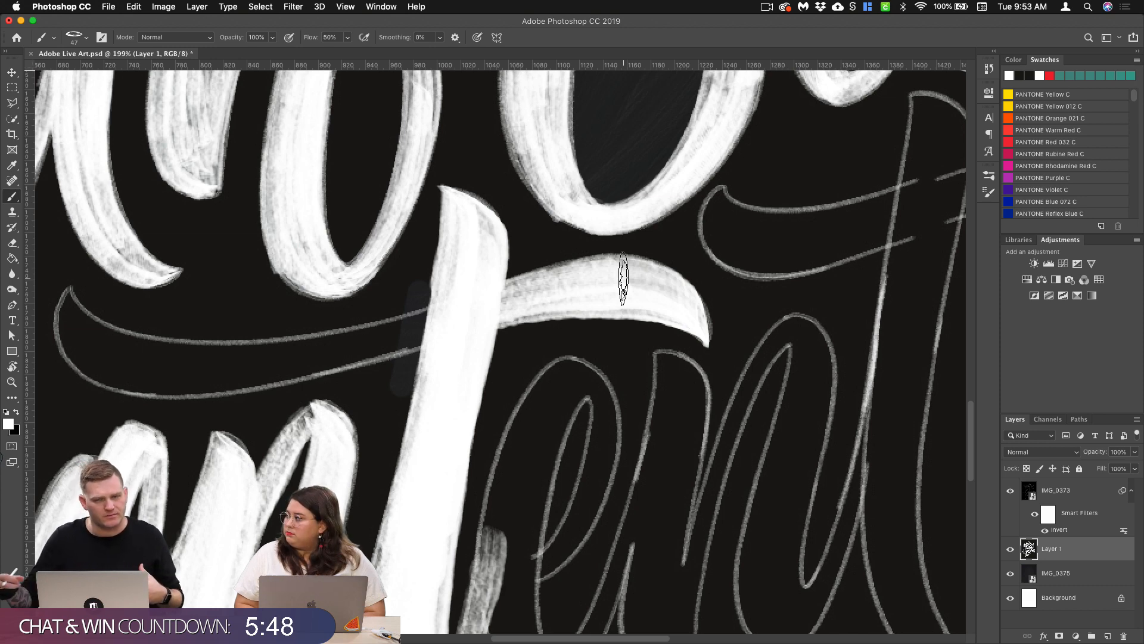
# Step: Rotate the canvas and paint the left half of the first t's crossbar from the stem to its pointed end
pyautogui.scroll(3, 585, 337)
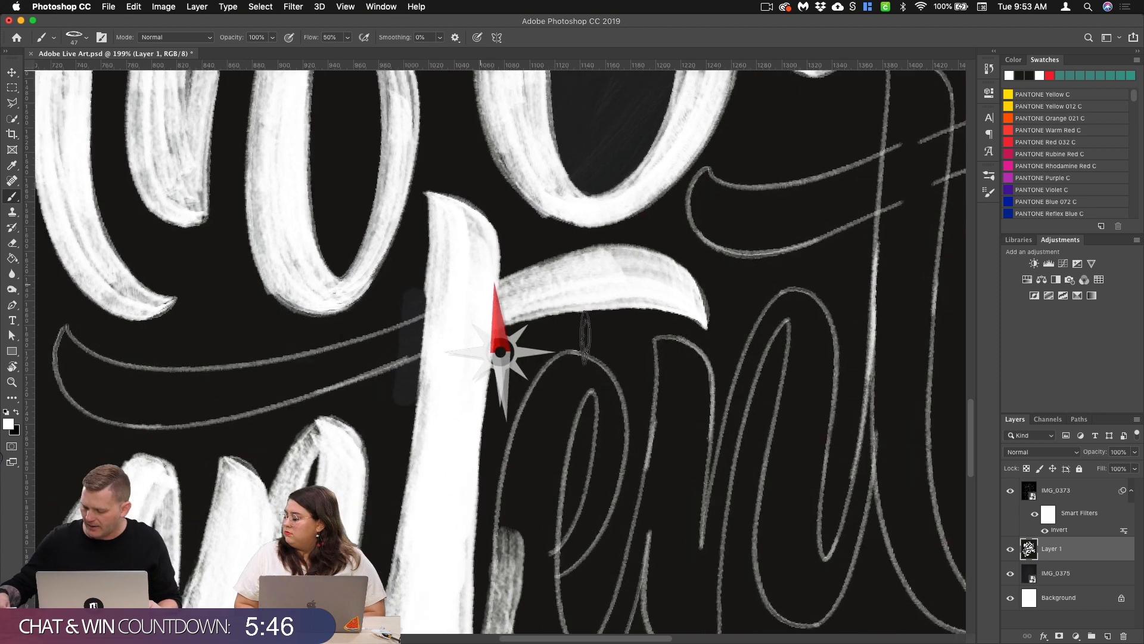
pyautogui.scroll(5, 550, 362)
pyautogui.scroll(-5, 549, 362)
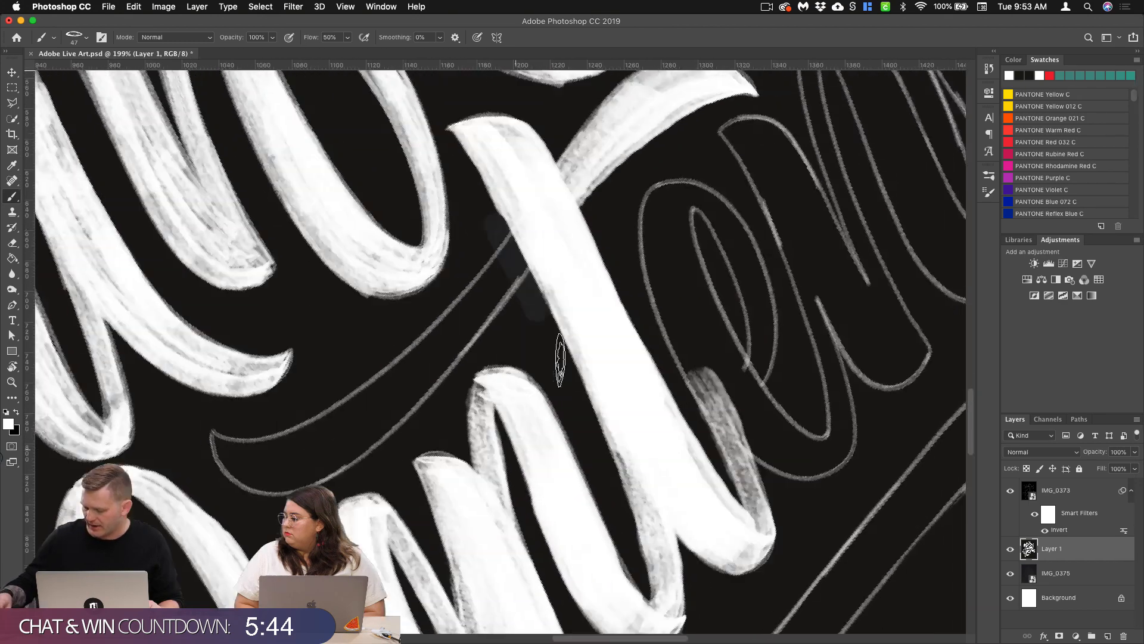
pyautogui.scroll(4, 560, 362)
pyautogui.scroll(3, 544, 398)
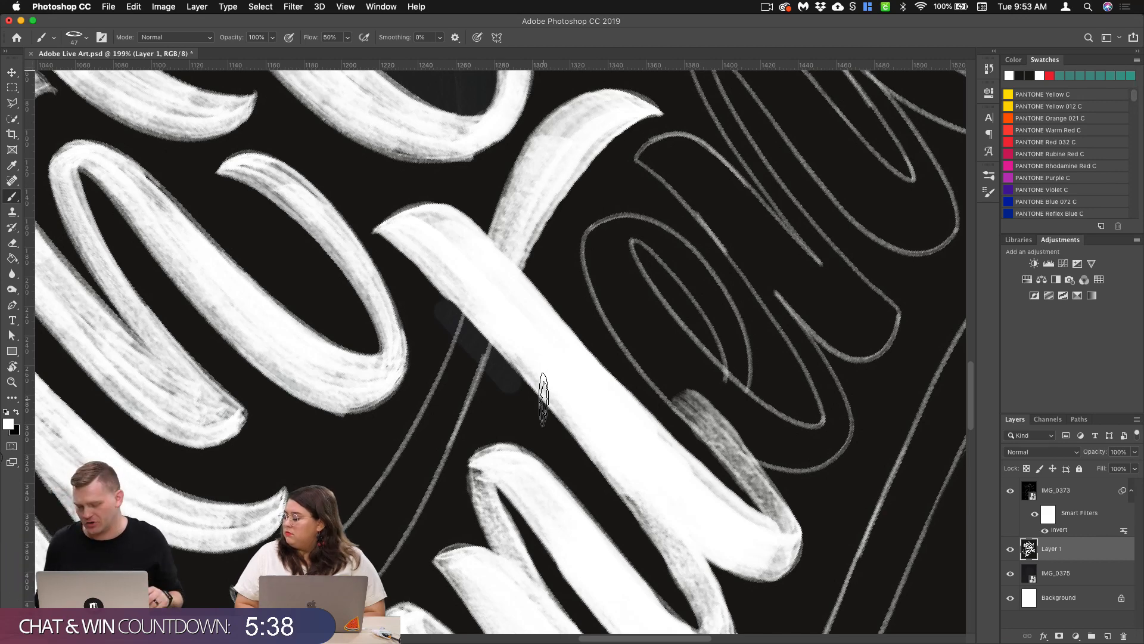
pyautogui.scroll(-4, 644, 361)
pyautogui.hscroll(2, 644, 360)
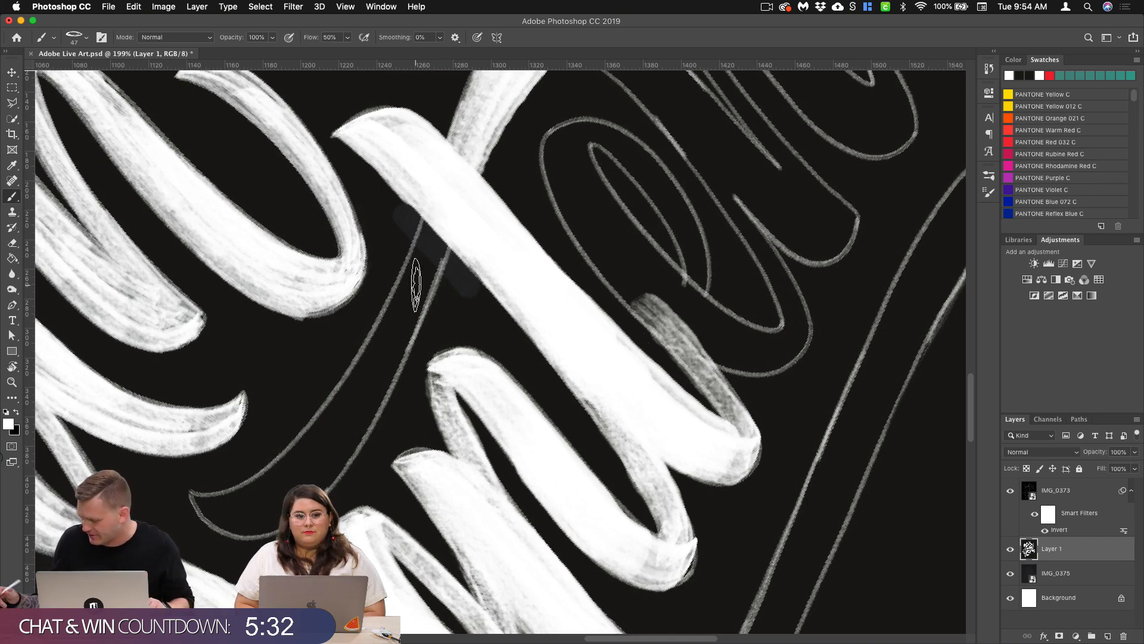
pyautogui.moveTo(417, 298); pyautogui.dragTo(430, 236)
pyautogui.moveTo(387, 373)
pyautogui.mouseDown()
pyautogui.moveTo(274, 480)
pyautogui.moveTo(218, 512)
pyautogui.moveTo(193, 496)
pyautogui.moveTo(250, 493)
pyautogui.moveTo(361, 403)
pyautogui.moveTo(405, 324)
pyautogui.moveTo(432, 212)
pyautogui.mouseUp()
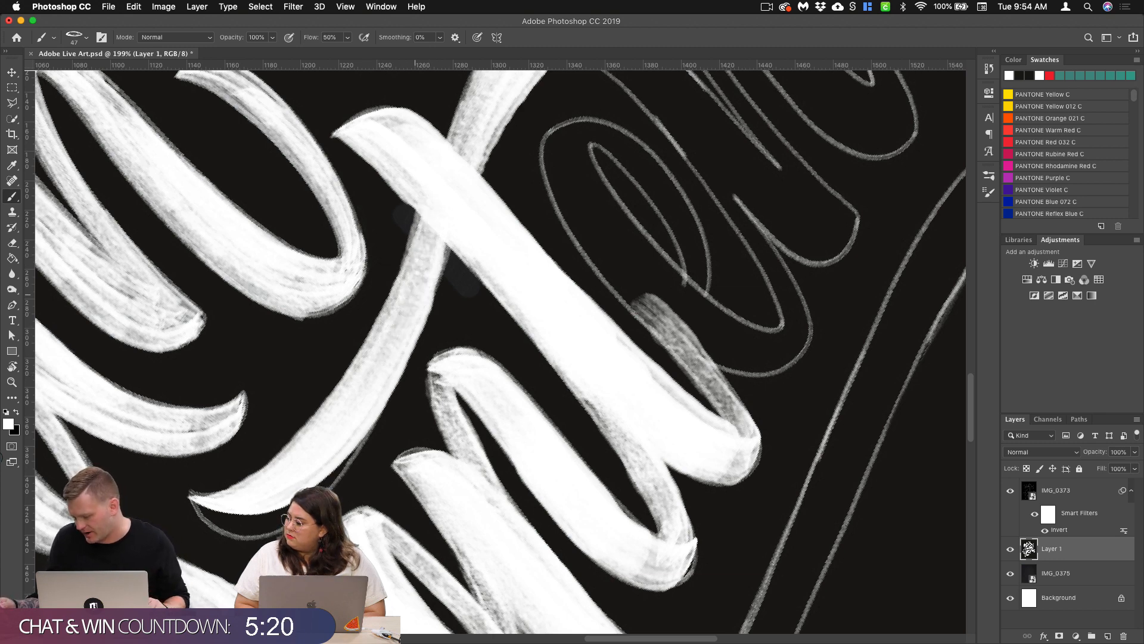
# Step: Rotate the canvas back and fill the left end and lower-left edge of the first t's crossbar with white paint
pyautogui.press('r')
pyautogui.moveTo(415, 291); pyautogui.dragTo(377, 319)
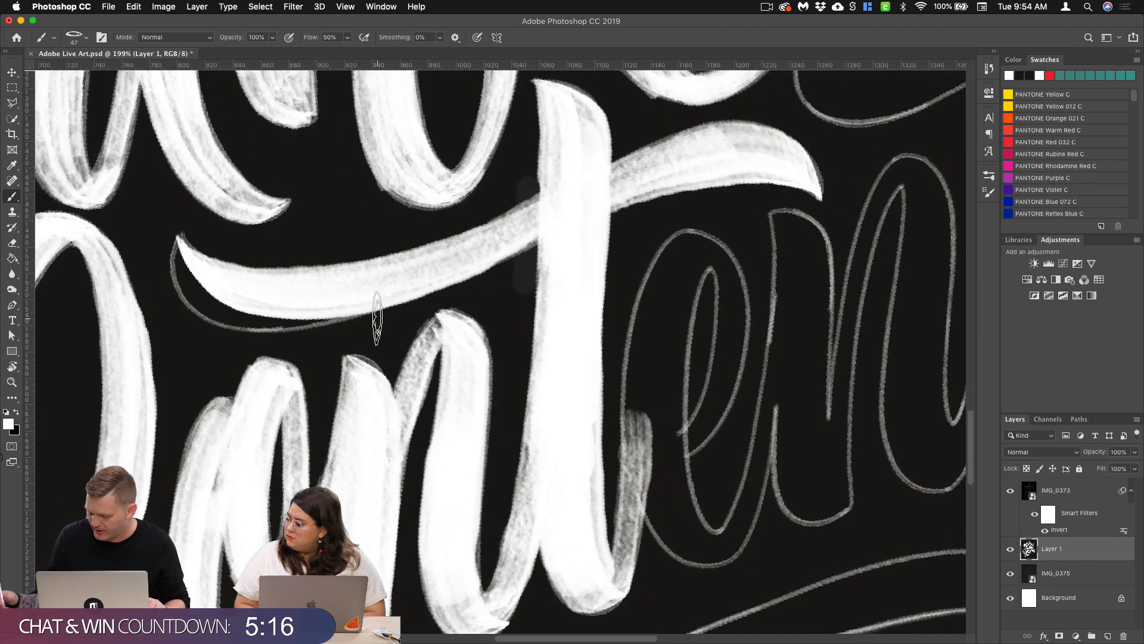
pyautogui.moveTo(181, 243); pyautogui.dragTo(189, 281)
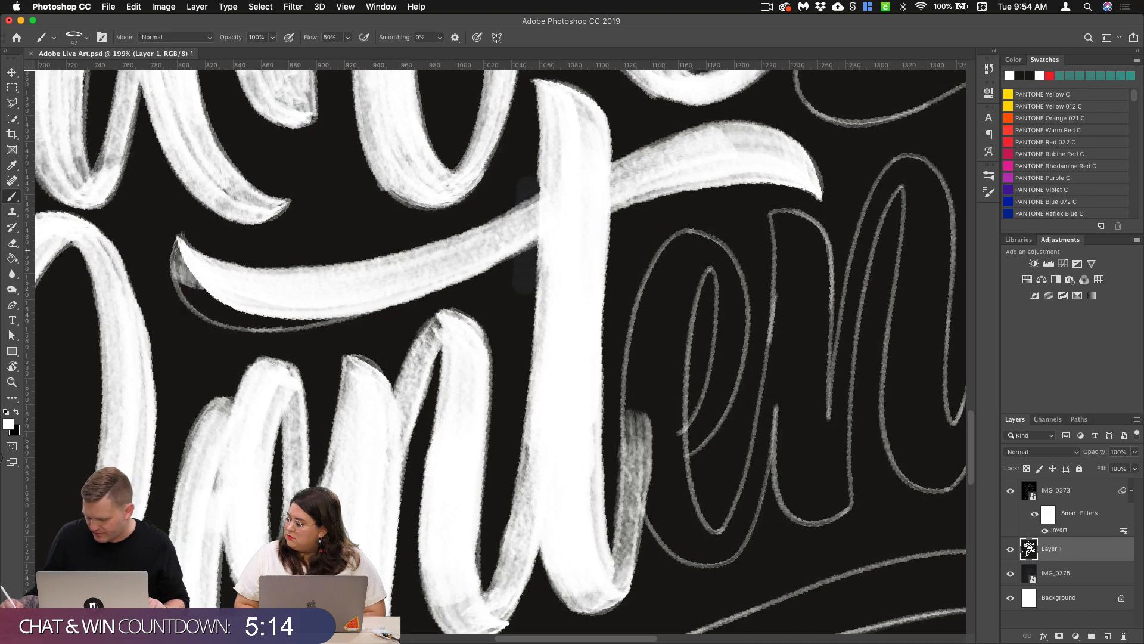
pyautogui.moveTo(180, 242)
pyautogui.mouseDown()
pyautogui.moveTo(222, 311)
pyautogui.moveTo(331, 321)
pyautogui.mouseUp()
pyautogui.moveTo(218, 305); pyautogui.dragTo(273, 311)
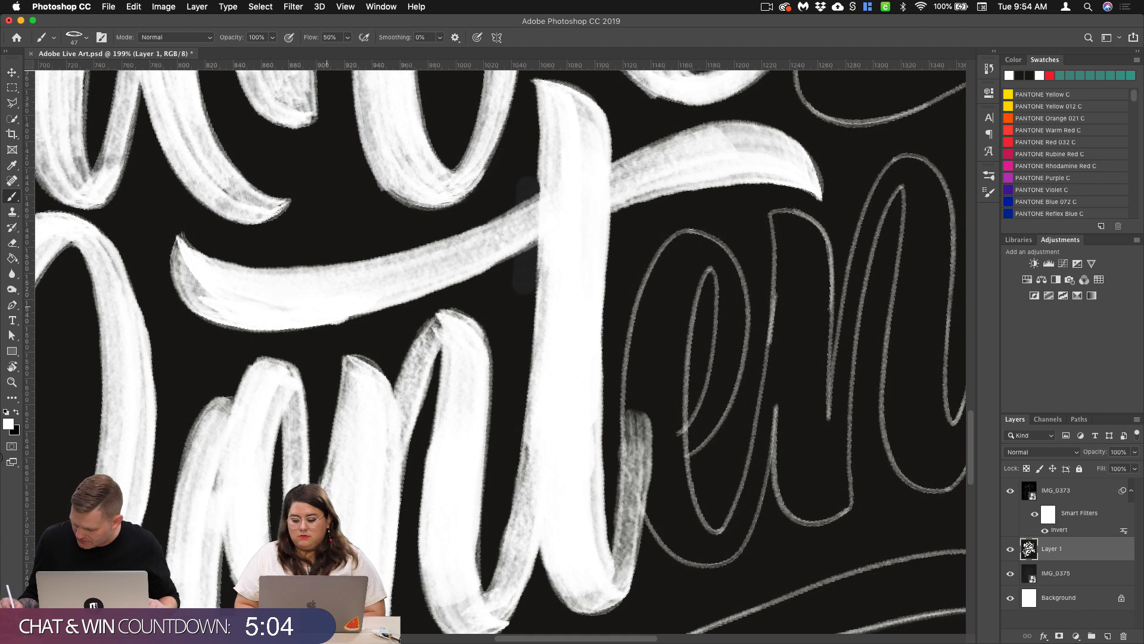
# Step: Paint the left curve of the e in "Content" from its top to its base, undoing the stray passes
pyautogui.moveTo(726, 376); pyautogui.dragTo(458, 340)
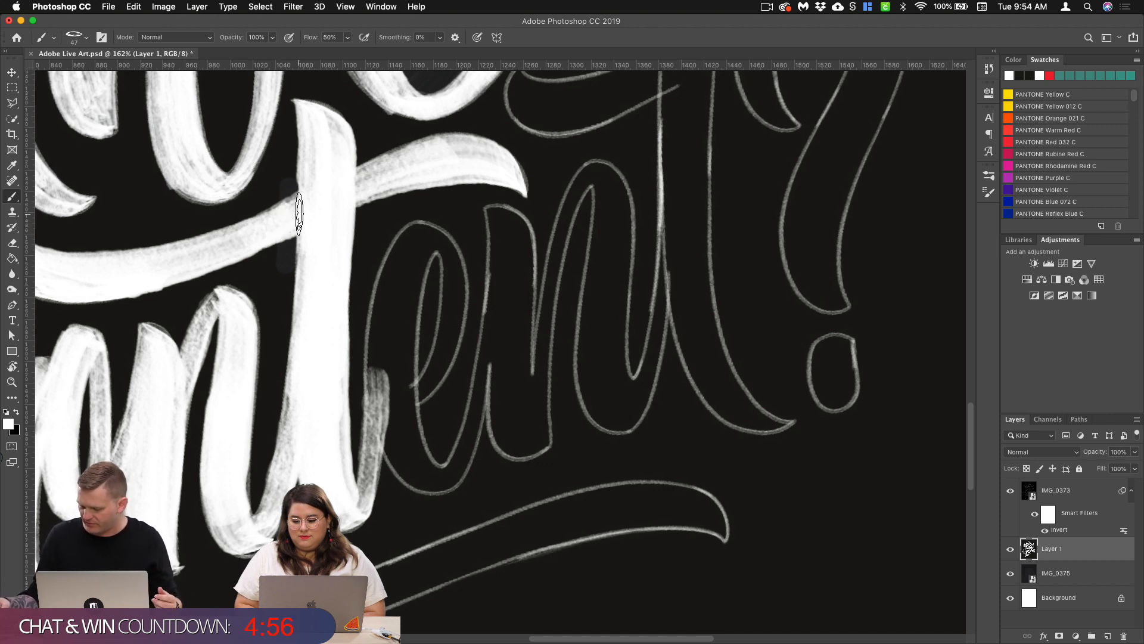
pyautogui.scroll(4, 542, 395)
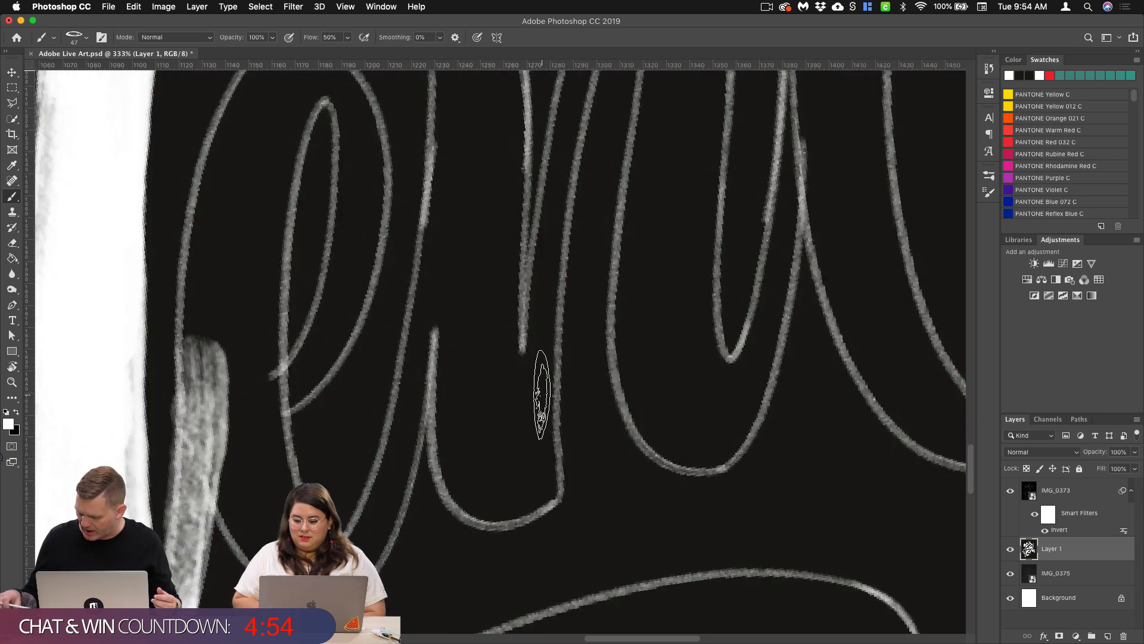
pyautogui.scroll(-3, 540, 394)
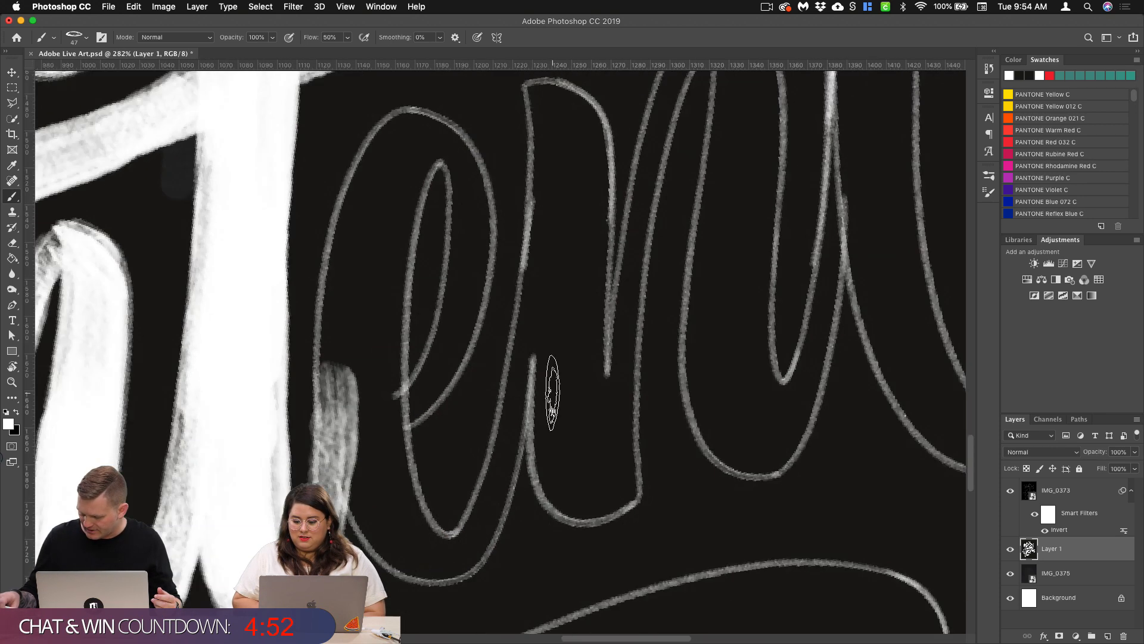
pyautogui.moveTo(417, 143)
pyautogui.mouseDown()
pyautogui.moveTo(378, 196)
pyautogui.moveTo(366, 248)
pyautogui.mouseUp()
pyautogui.press('super+z')
pyautogui.moveTo(421, 128)
pyautogui.mouseDown()
pyautogui.moveTo(396, 156)
pyautogui.moveTo(366, 250)
pyautogui.moveTo(352, 373)
pyautogui.mouseUp()
pyautogui.moveTo(352, 411)
pyautogui.mouseDown()
pyautogui.moveTo(382, 503)
pyautogui.moveTo(426, 560)
pyautogui.moveTo(465, 573)
pyautogui.moveTo(444, 570)
pyautogui.mouseUp()
pyautogui.moveTo(441, 131)
pyautogui.mouseDown()
pyautogui.moveTo(382, 238)
pyautogui.moveTo(360, 382)
pyautogui.moveTo(382, 495)
pyautogui.moveTo(441, 557)
pyautogui.mouseUp()
pyautogui.moveTo(420, 128)
pyautogui.mouseDown()
pyautogui.moveTo(462, 146)
pyautogui.moveTo(462, 314)
pyautogui.mouseUp()
pyautogui.press('super+z')
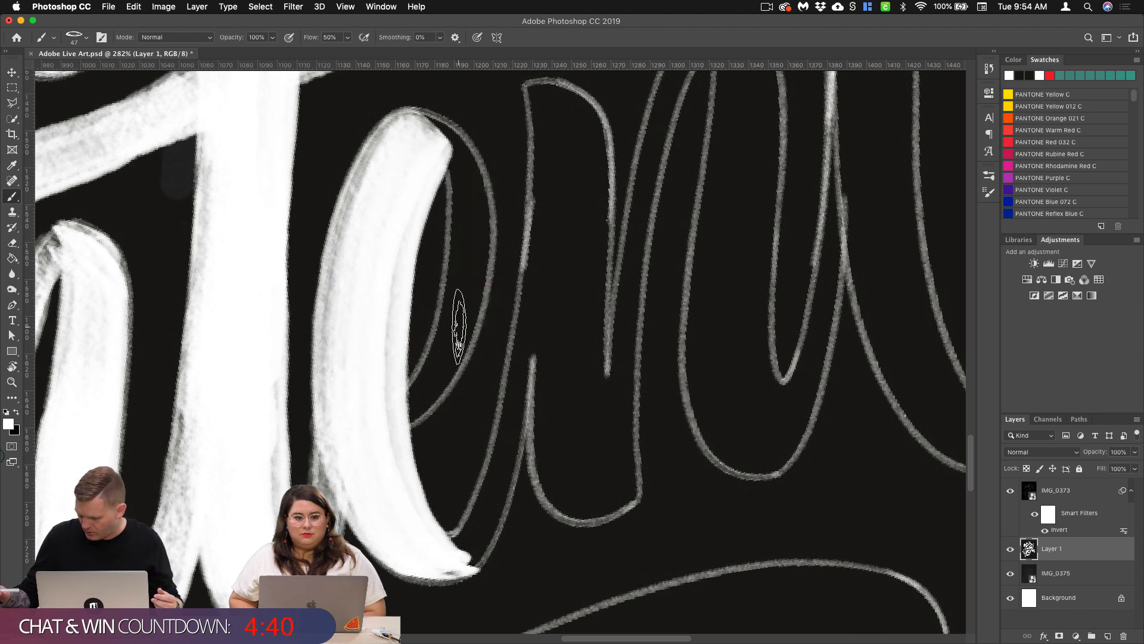
# Step: Paint the right side of the e's loop and blend it into the top of the left curve
pyautogui.moveTo(450, 156)
pyautogui.mouseDown()
pyautogui.moveTo(483, 262)
pyautogui.moveTo(465, 352)
pyautogui.moveTo(397, 427)
pyautogui.mouseUp()
pyautogui.moveTo(403, 138); pyautogui.dragTo(462, 168)
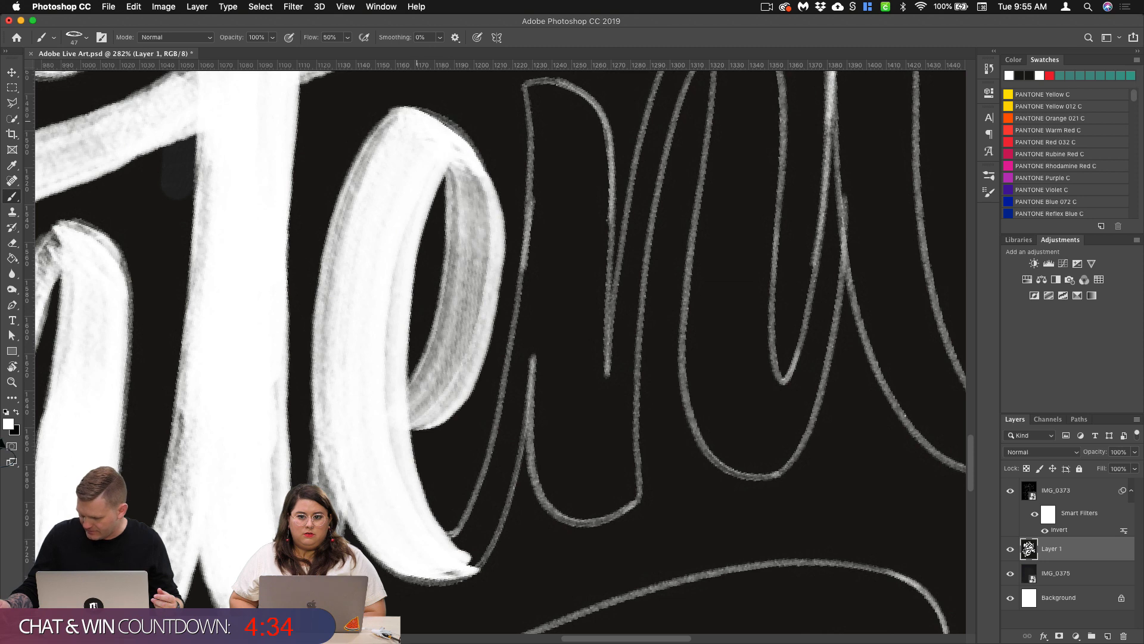
pyautogui.moveTo(409, 141); pyautogui.dragTo(466, 169)
# Step: Paint the e's exit stroke rising from its base to the second n, redoing the lower part
pyautogui.scroll(-5, 620, 396)
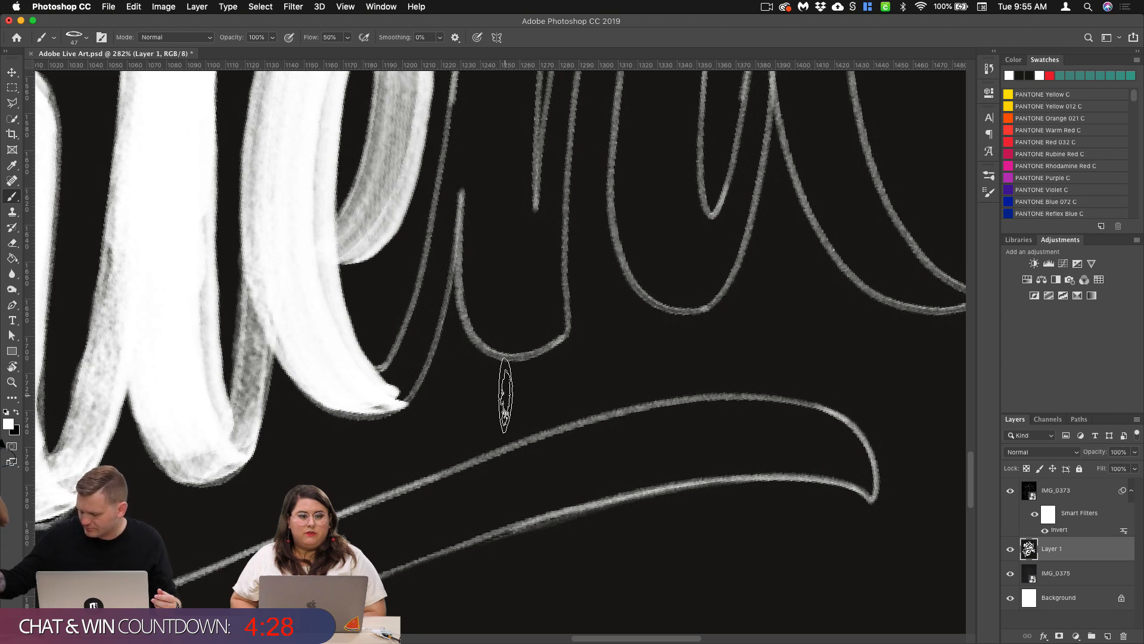
pyautogui.scroll(3, 537, 393)
pyautogui.moveTo(424, 259); pyautogui.dragTo(399, 376)
pyautogui.moveTo(421, 266); pyautogui.dragTo(361, 484)
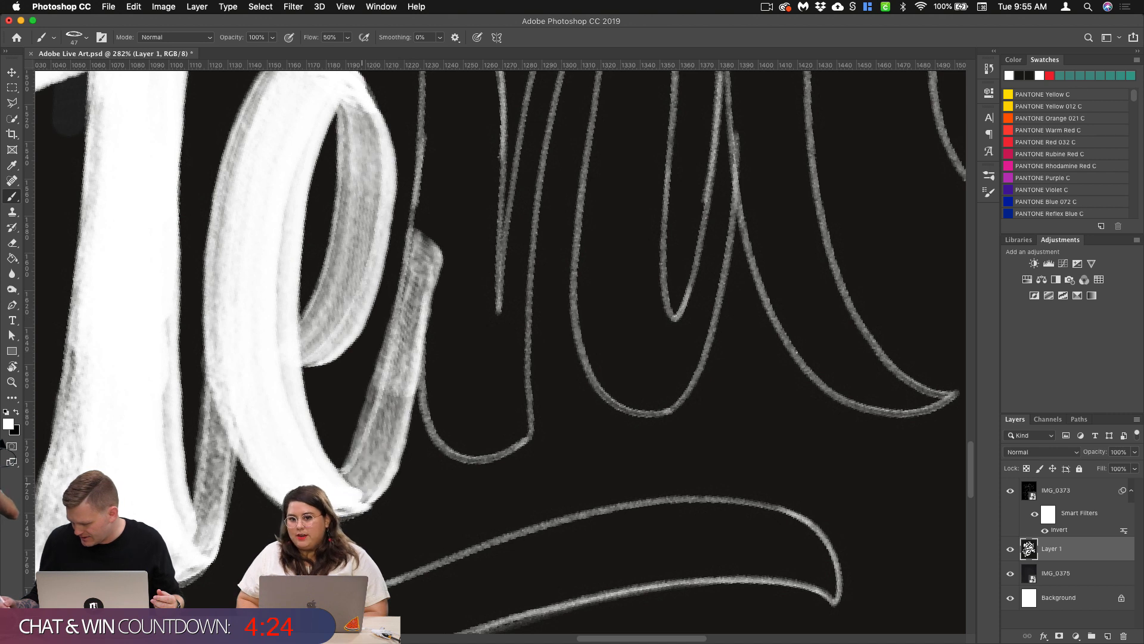
pyautogui.press('super+z')
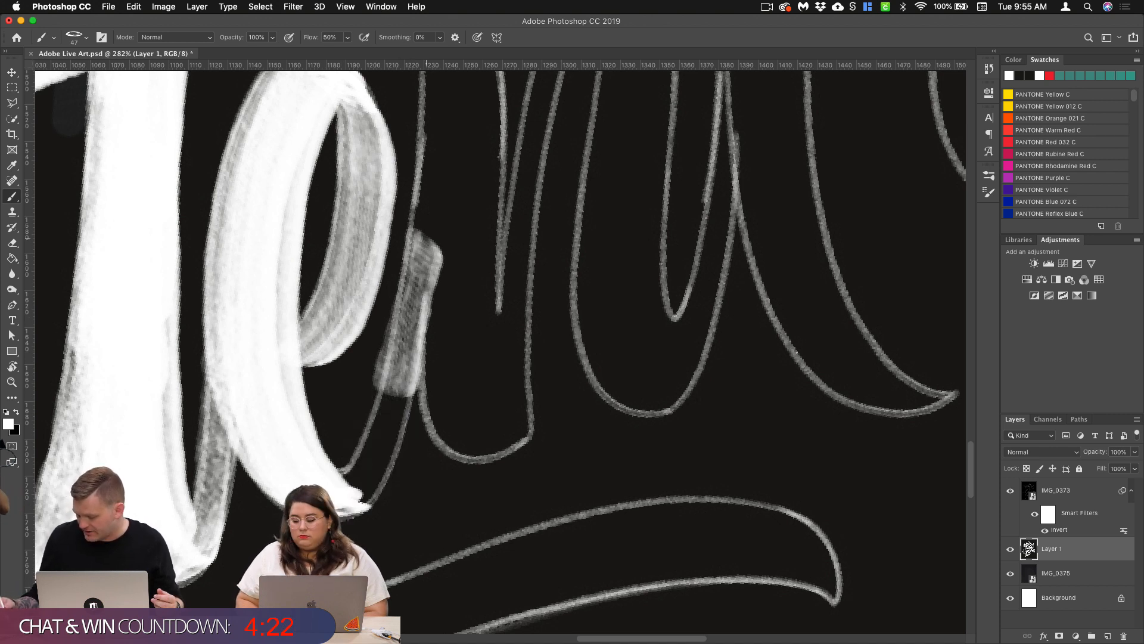
pyautogui.moveTo(424, 238)
pyautogui.mouseDown()
pyautogui.moveTo(384, 432)
pyautogui.moveTo(344, 502)
pyautogui.mouseUp()
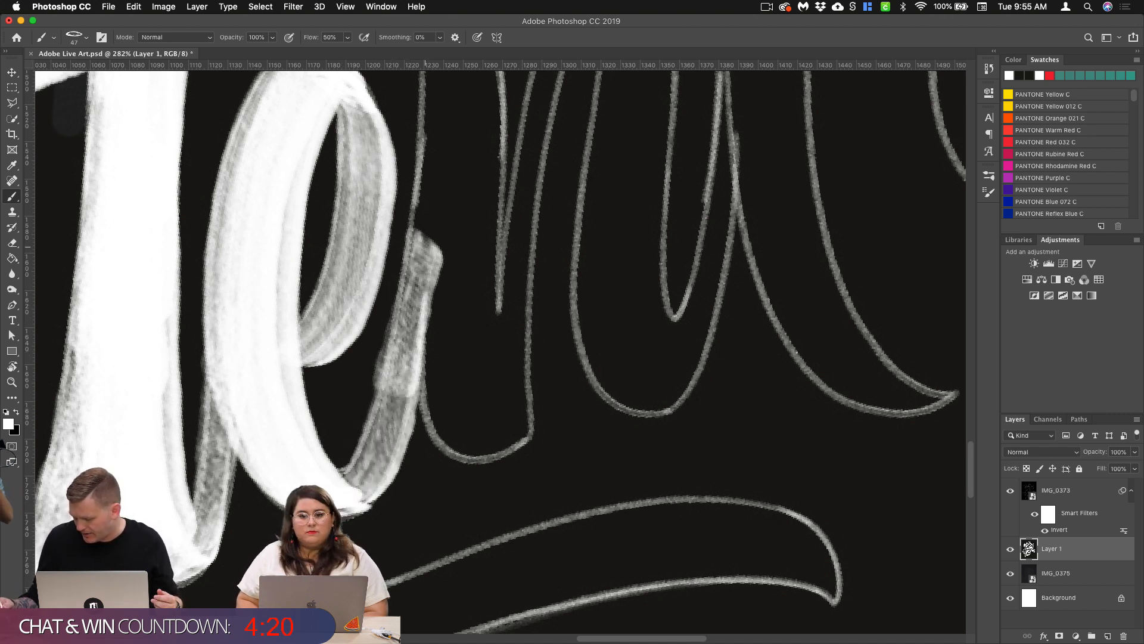
pyautogui.moveTo(425, 242); pyautogui.dragTo(378, 444)
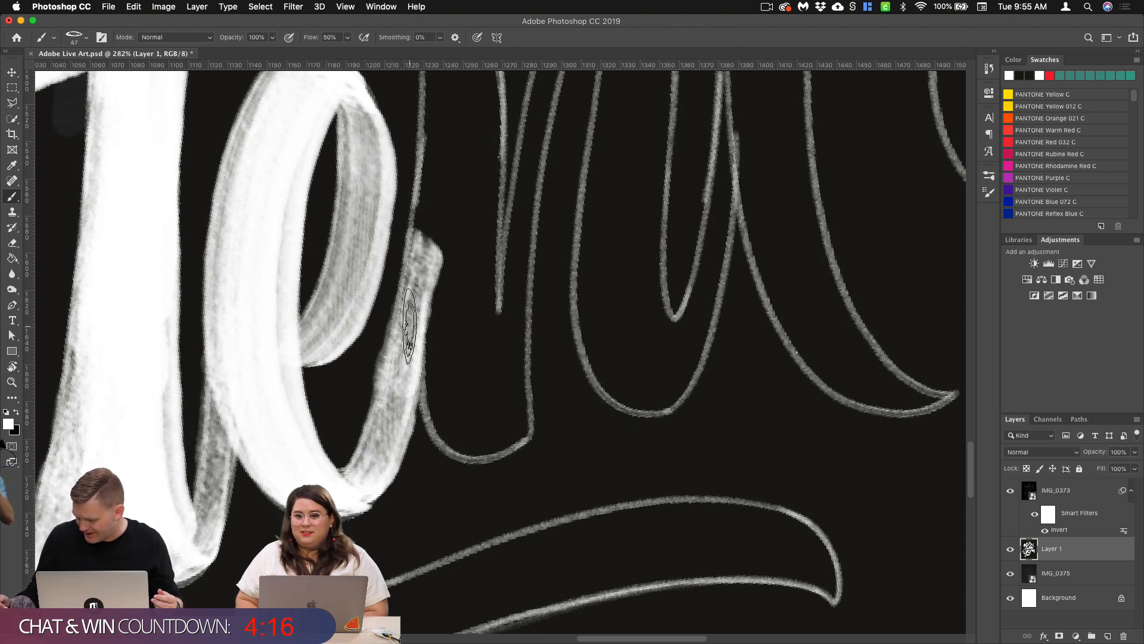
# Step: Paint the first stem of the second n from its slanted top to its base, covering the joint with the e
pyautogui.hscroll(5, 583, 376)
pyautogui.scroll(4, 584, 376)
pyautogui.moveTo(342, 140)
pyautogui.mouseDown()
pyautogui.moveTo(353, 263)
pyautogui.moveTo(343, 393)
pyautogui.mouseUp()
pyautogui.moveTo(342, 117)
pyautogui.mouseDown()
pyautogui.moveTo(375, 158)
pyautogui.moveTo(396, 521)
pyautogui.mouseUp()
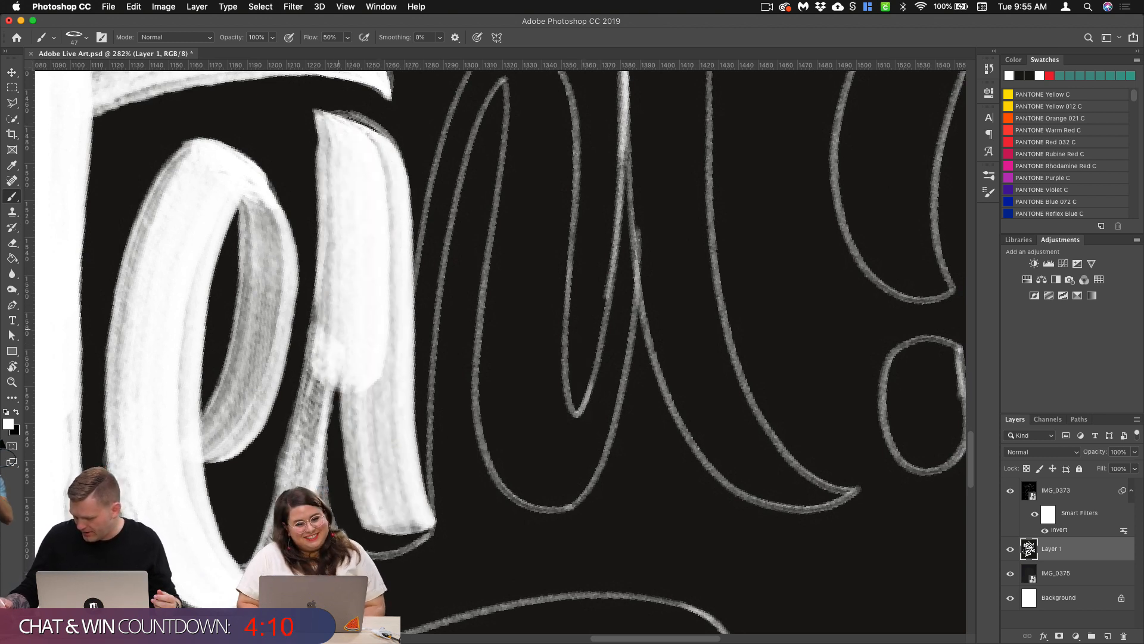
pyautogui.moveTo(333, 334); pyautogui.dragTo(361, 471)
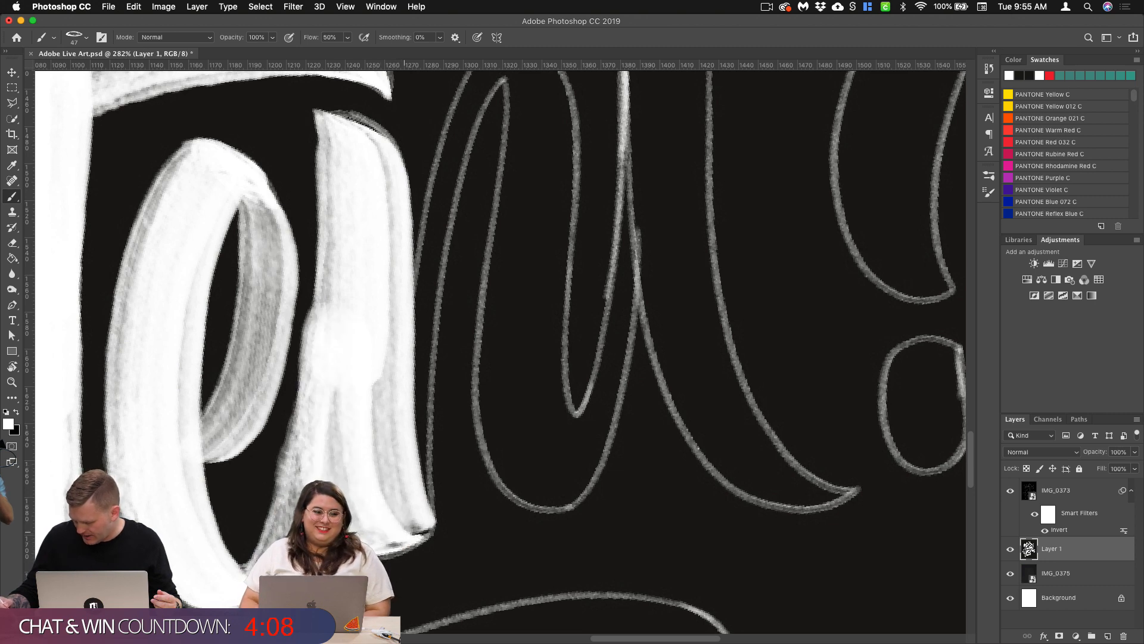
# Step: Paint the second n's thin upstroke between the first stem and the arch, undoing the first attempt
pyautogui.scroll(5, 406, 536)
pyautogui.hscroll(3, 405, 537)
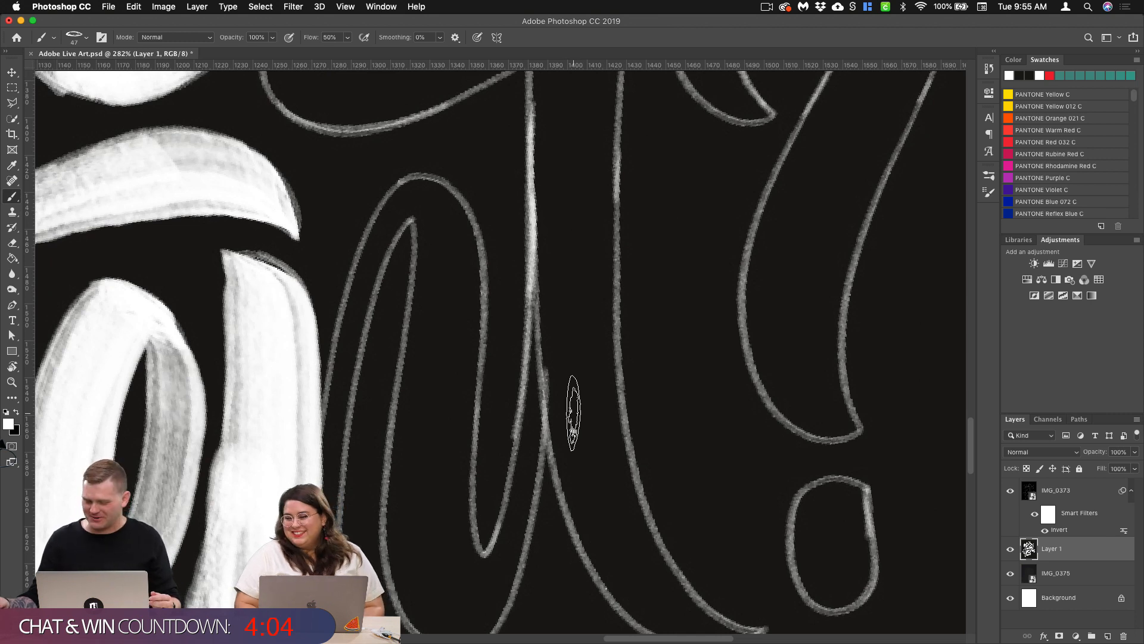
pyautogui.moveTo(420, 184)
pyautogui.mouseDown()
pyautogui.moveTo(374, 262)
pyautogui.moveTo(346, 376)
pyautogui.mouseUp()
pyautogui.press('super+z')
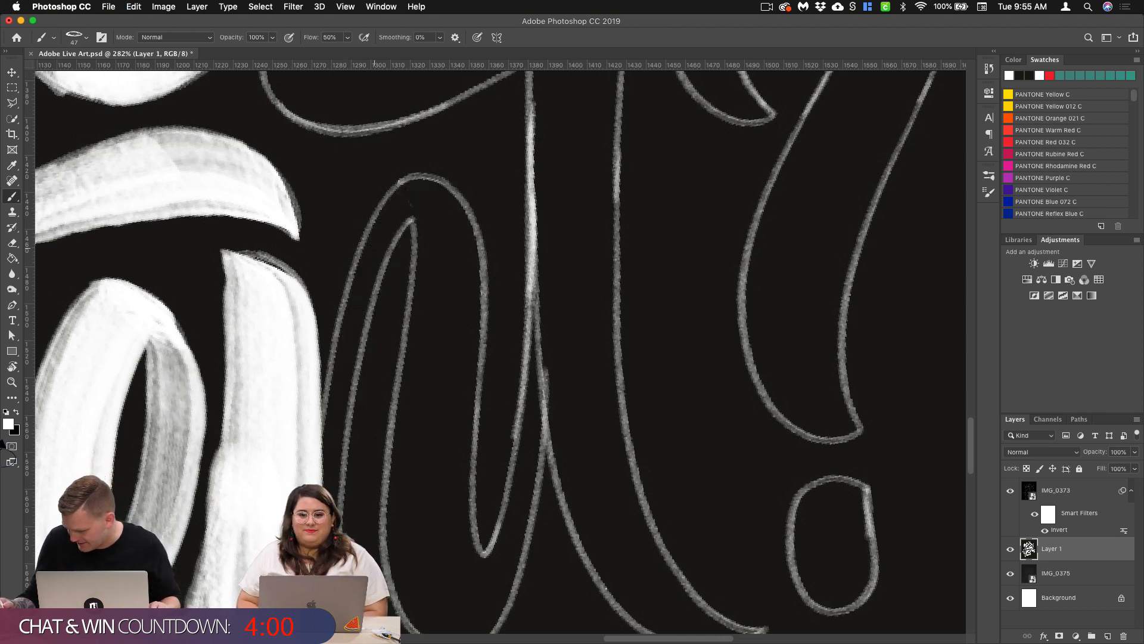
pyautogui.moveTo(411, 196)
pyautogui.mouseDown()
pyautogui.moveTo(328, 471)
pyautogui.moveTo(342, 379)
pyautogui.moveTo(318, 468)
pyautogui.mouseUp()
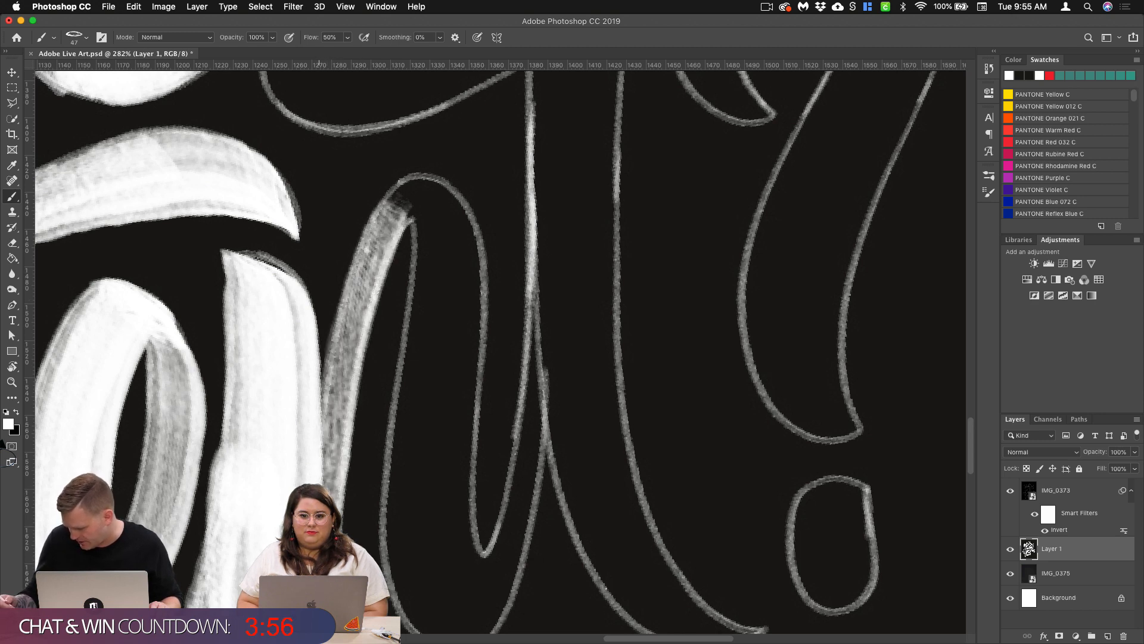
pyautogui.scroll(-5, 318, 468)
pyautogui.hscroll(-2, 318, 468)
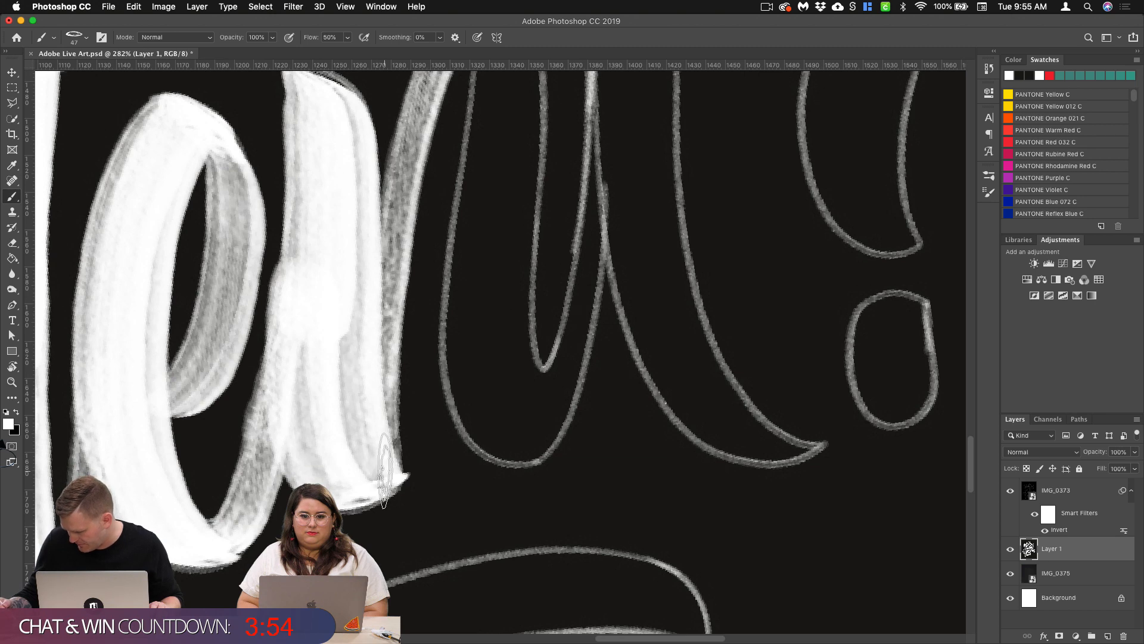
# Step: Paint the second n's right stem and rounded arch, joining them to the thin upstroke
pyautogui.scroll(2, 384, 470)
pyautogui.hscroll(4, 385, 471)
pyautogui.moveTo(390, 131); pyautogui.dragTo(378, 471)
pyautogui.moveTo(381, 98)
pyautogui.mouseDown()
pyautogui.moveTo(365, 439)
pyautogui.moveTo(408, 536)
pyautogui.mouseUp()
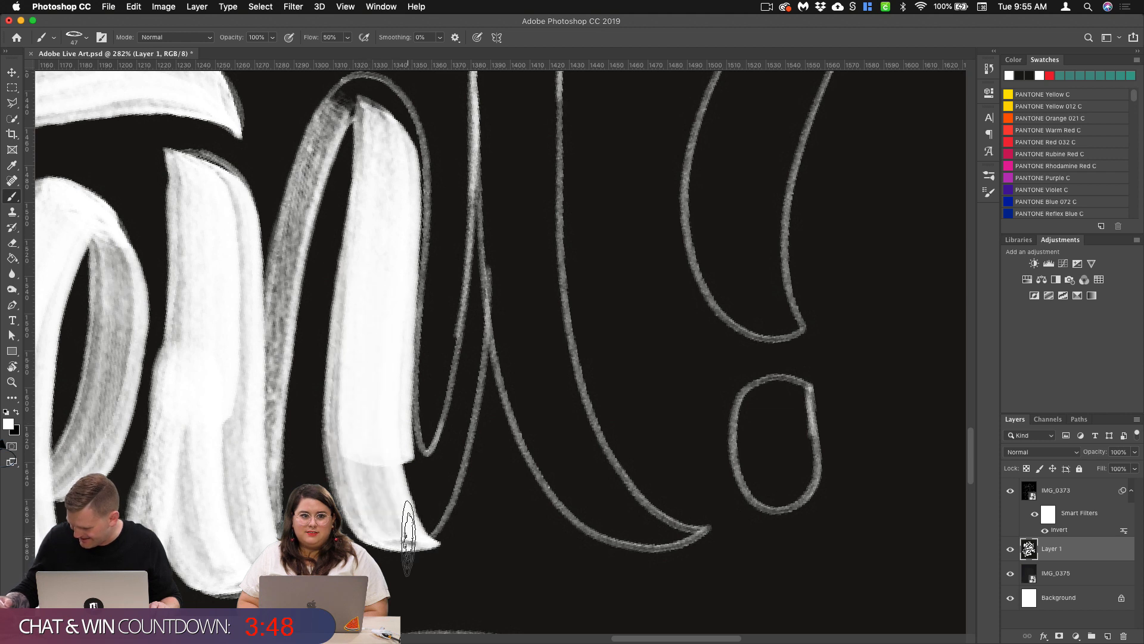
pyautogui.moveTo(316, 99)
pyautogui.mouseDown()
pyautogui.moveTo(369, 87)
pyautogui.moveTo(411, 131)
pyautogui.moveTo(392, 167)
pyautogui.mouseUp()
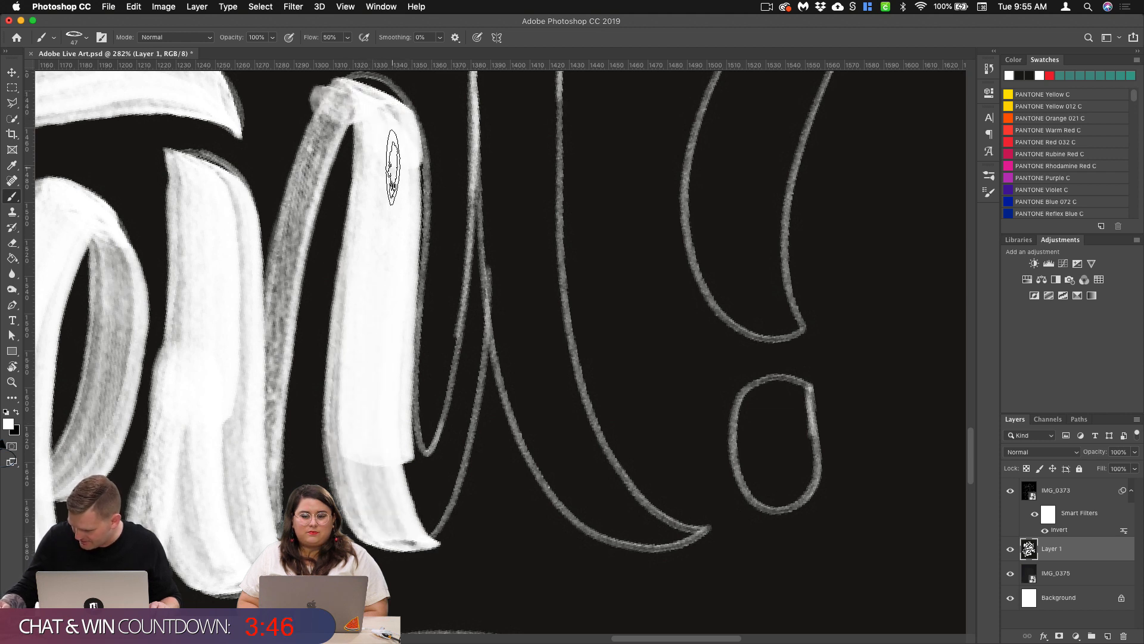
pyautogui.moveTo(351, 85)
pyautogui.mouseDown()
pyautogui.moveTo(382, 89)
pyautogui.moveTo(414, 118)
pyautogui.moveTo(424, 182)
pyautogui.moveTo(402, 417)
pyautogui.mouseUp()
pyautogui.press('super+z')
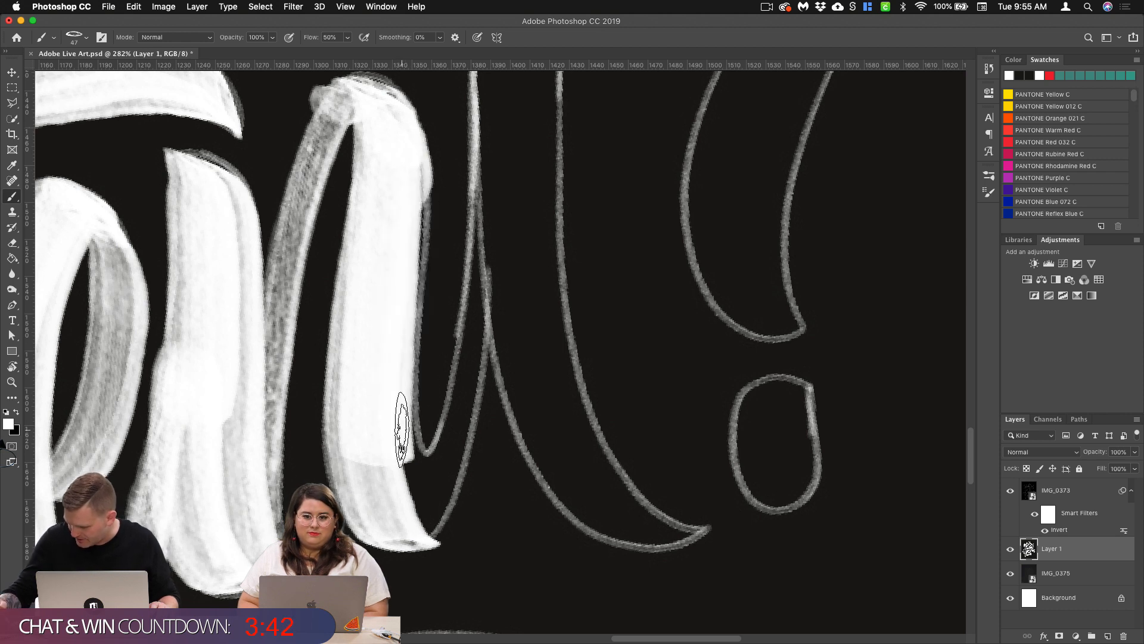
pyautogui.moveTo(421, 170); pyautogui.dragTo(414, 500)
# Step: Try to erase the stray paint beside the second n's arch with the Eraser, and undo it
pyautogui.moveTo(494, 325); pyautogui.dragTo(416, 463)
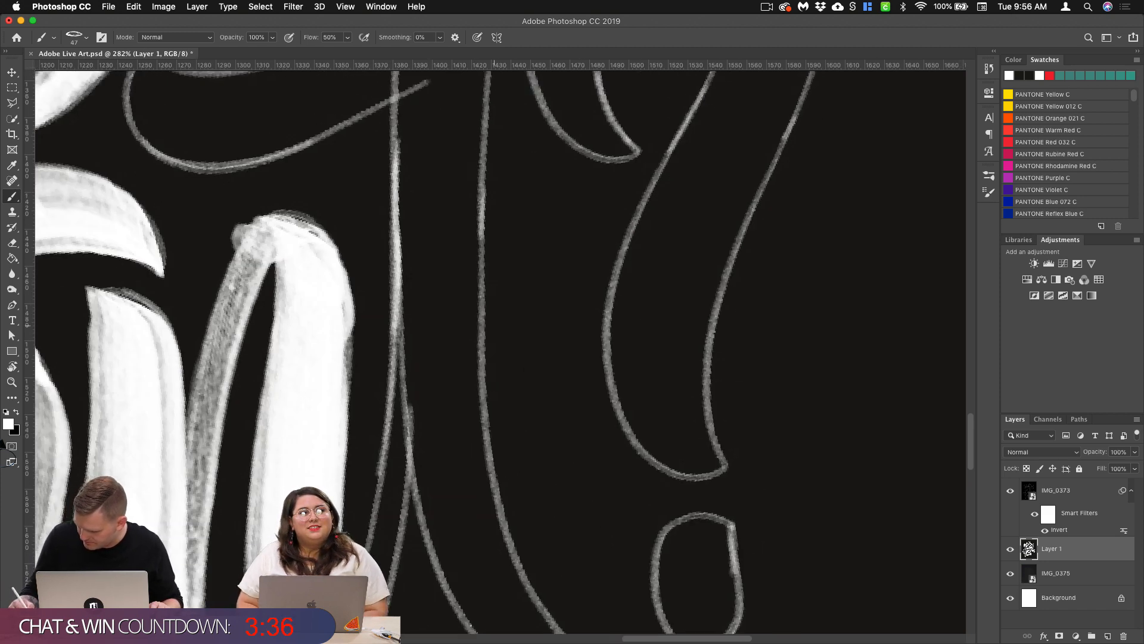
pyautogui.press('e')
pyautogui.moveTo(247, 222); pyautogui.dragTo(235, 230)
pyautogui.hotkey('ctrl', 'z')
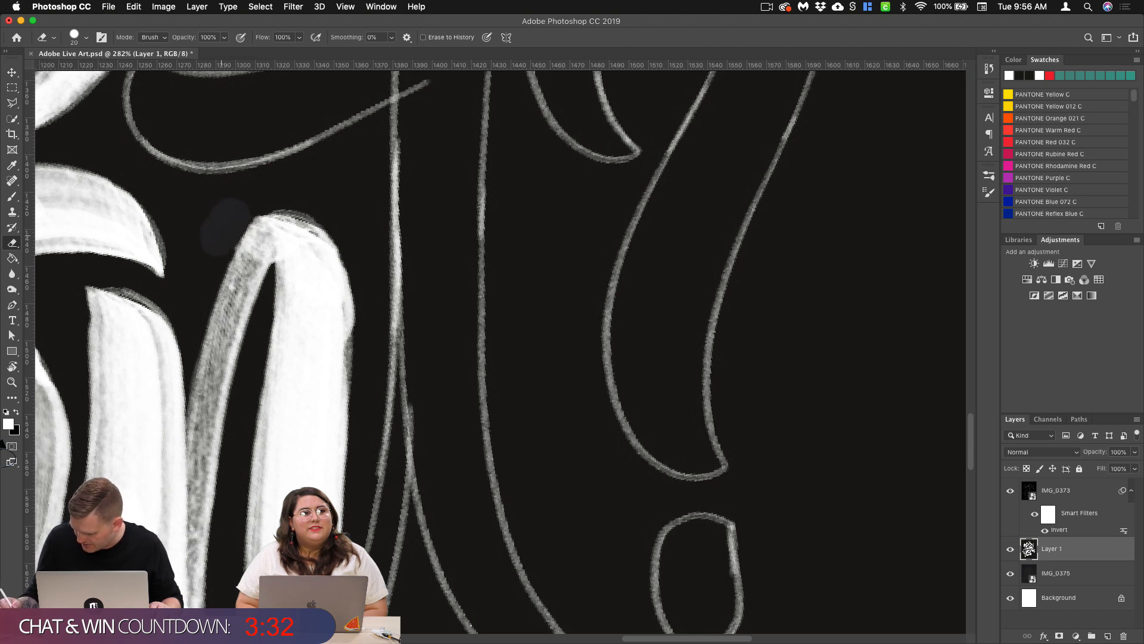
pyautogui.press('super+z')
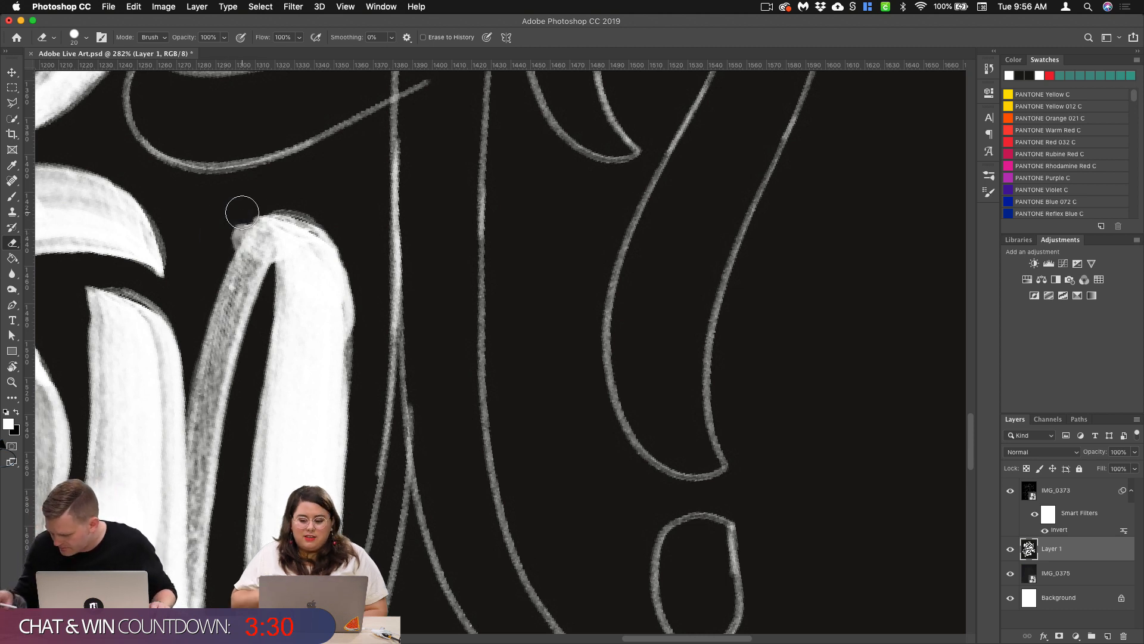
# Step: Return to the Brush and paint the second n's exit stroke rising from its base to the final t
pyautogui.scroll(-5, 241, 212)
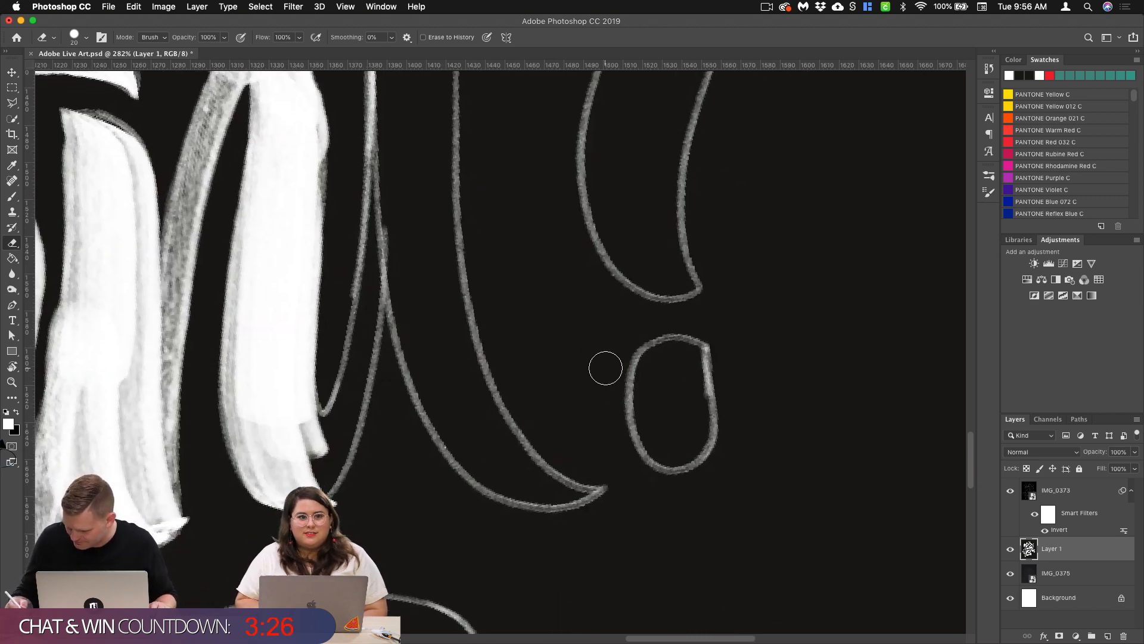
pyautogui.click(12, 198)
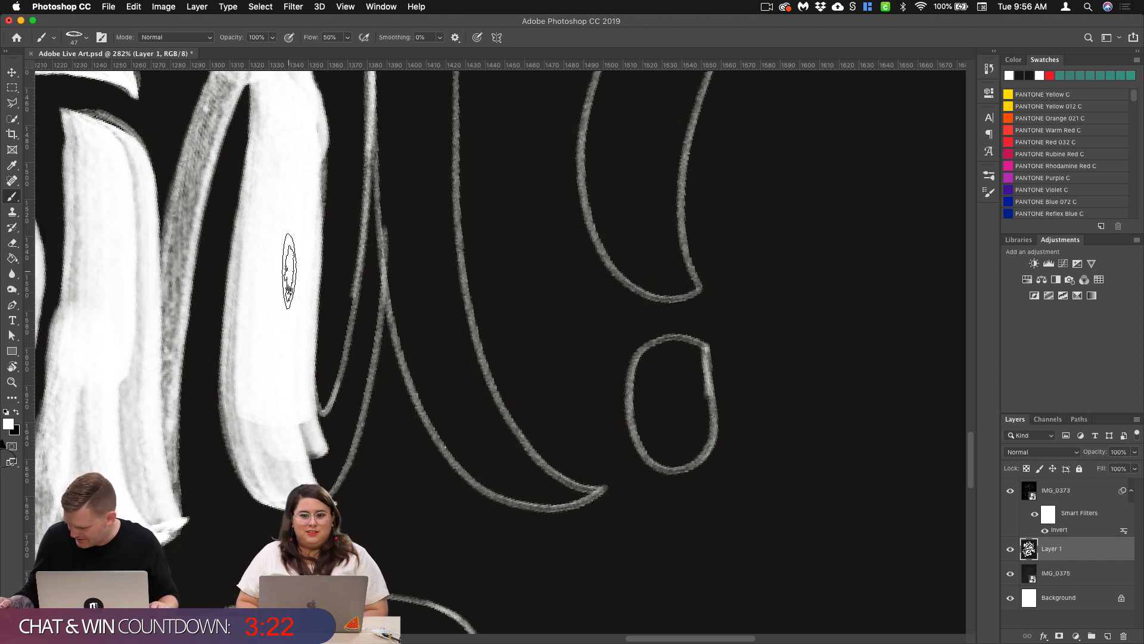
pyautogui.moveTo(392, 160); pyautogui.dragTo(302, 468)
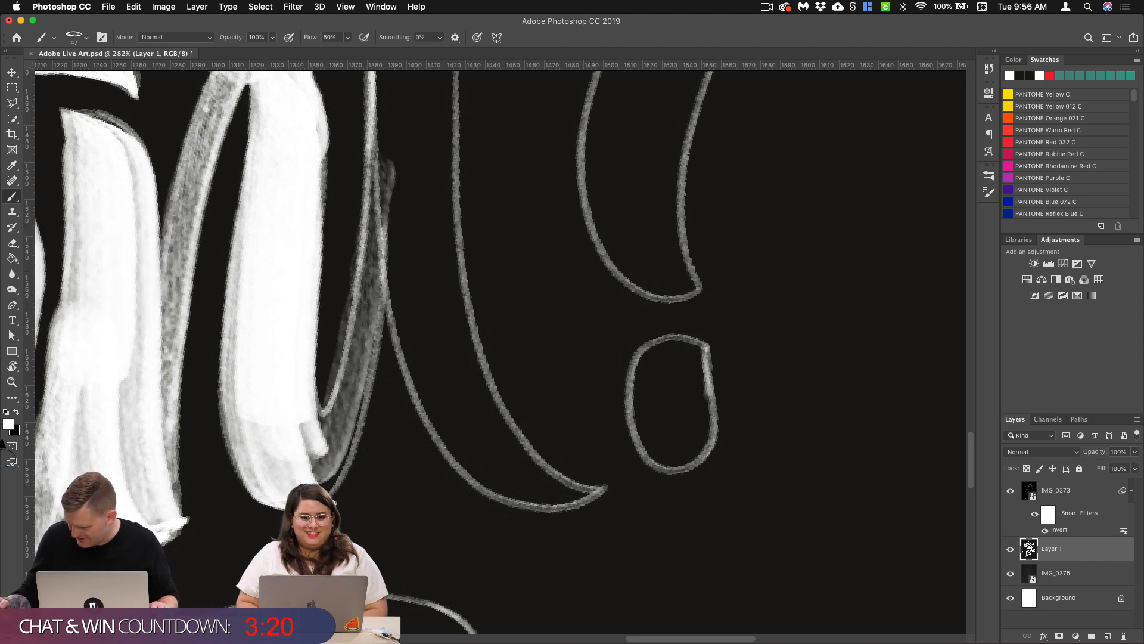
pyautogui.moveTo(375, 179)
pyautogui.mouseDown()
pyautogui.moveTo(334, 418)
pyautogui.moveTo(295, 456)
pyautogui.moveTo(340, 384)
pyautogui.moveTo(298, 472)
pyautogui.mouseUp()
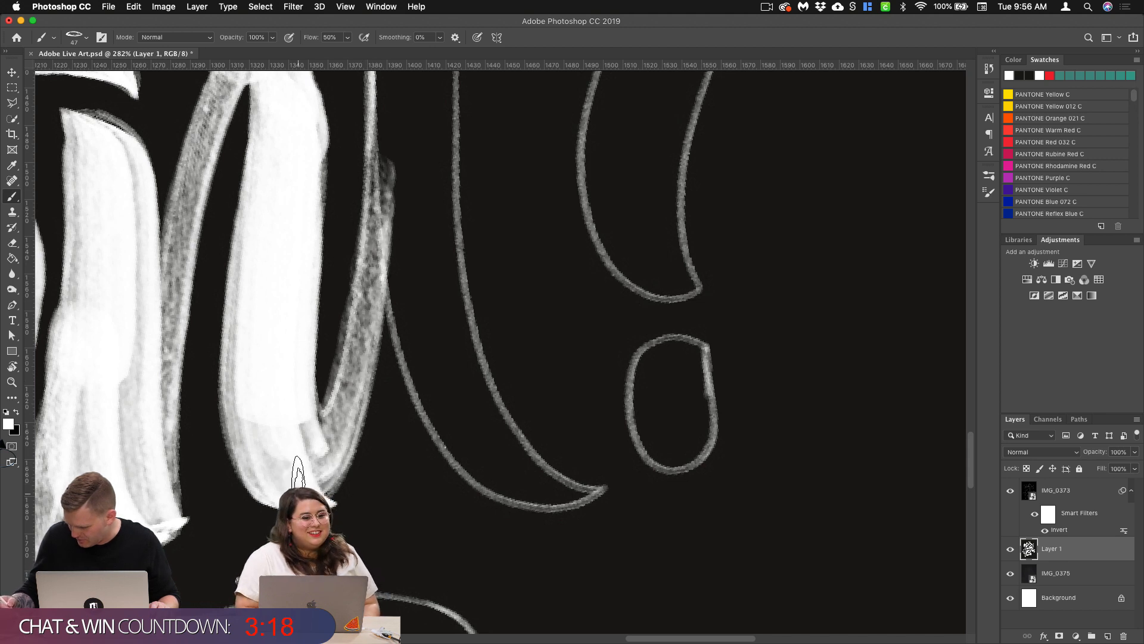
pyautogui.moveTo(376, 203); pyautogui.dragTo(341, 441)
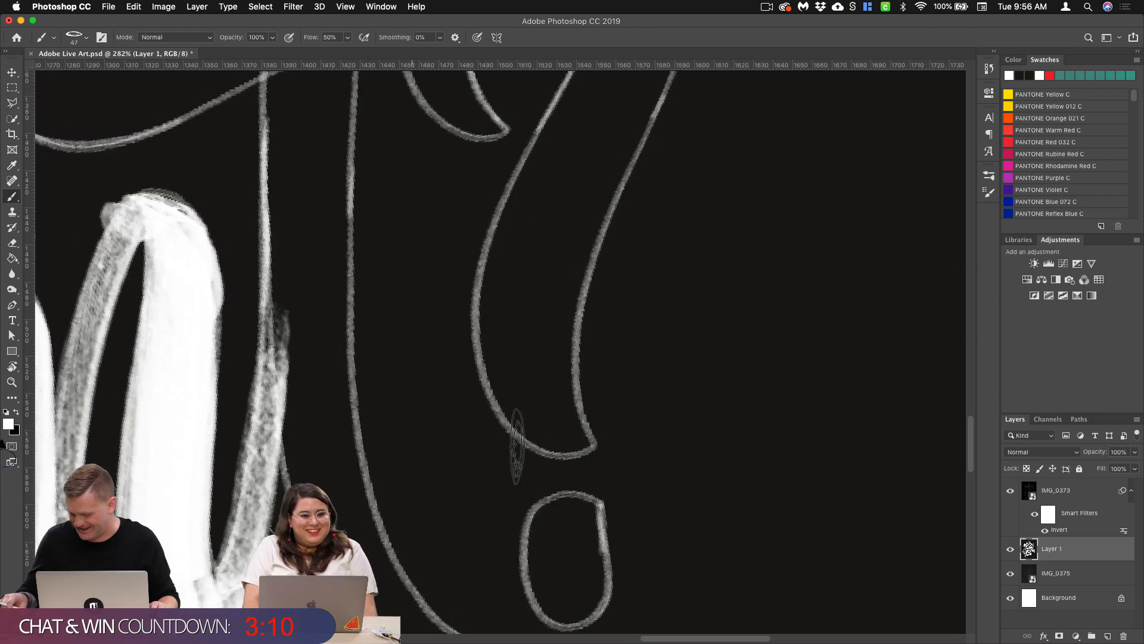
# Step: Paint the final t's stem from its slanted top down to the pointed foot, filling both edges solid white
pyautogui.scroll(5, 518, 445)
pyautogui.hscroll(4, 517, 446)
pyautogui.scroll(-5, 480, 370)
pyautogui.hscroll(3, 481, 370)
pyautogui.scroll(-1, 481, 370)
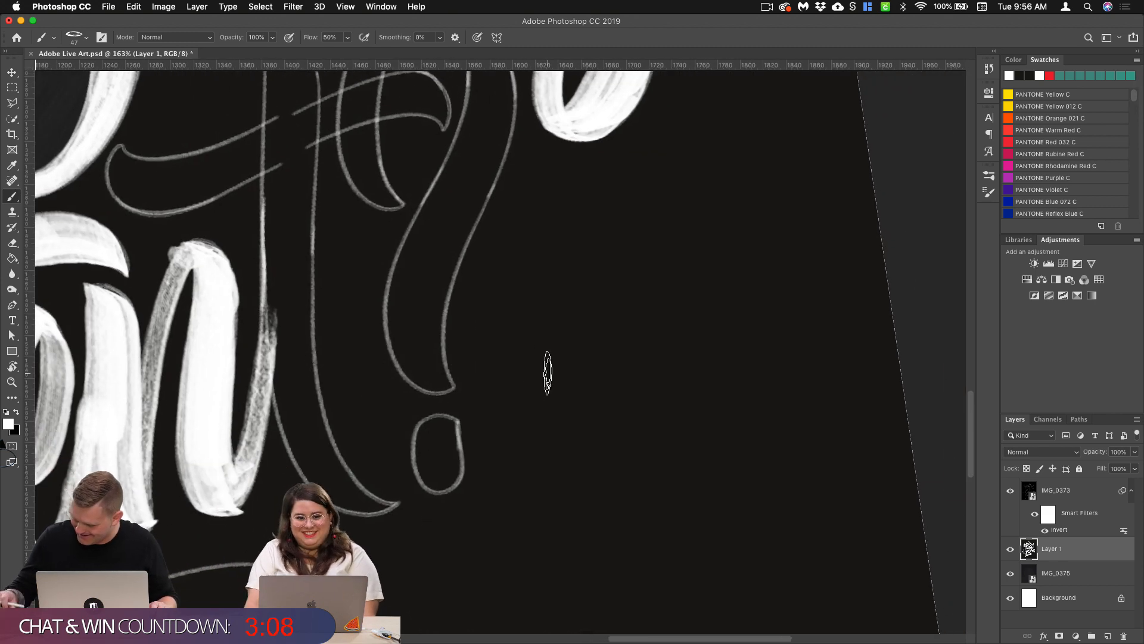
pyautogui.scroll(2, 548, 372)
pyautogui.hscroll(-1, 547, 373)
pyautogui.moveTo(297, 96); pyautogui.dragTo(315, 457)
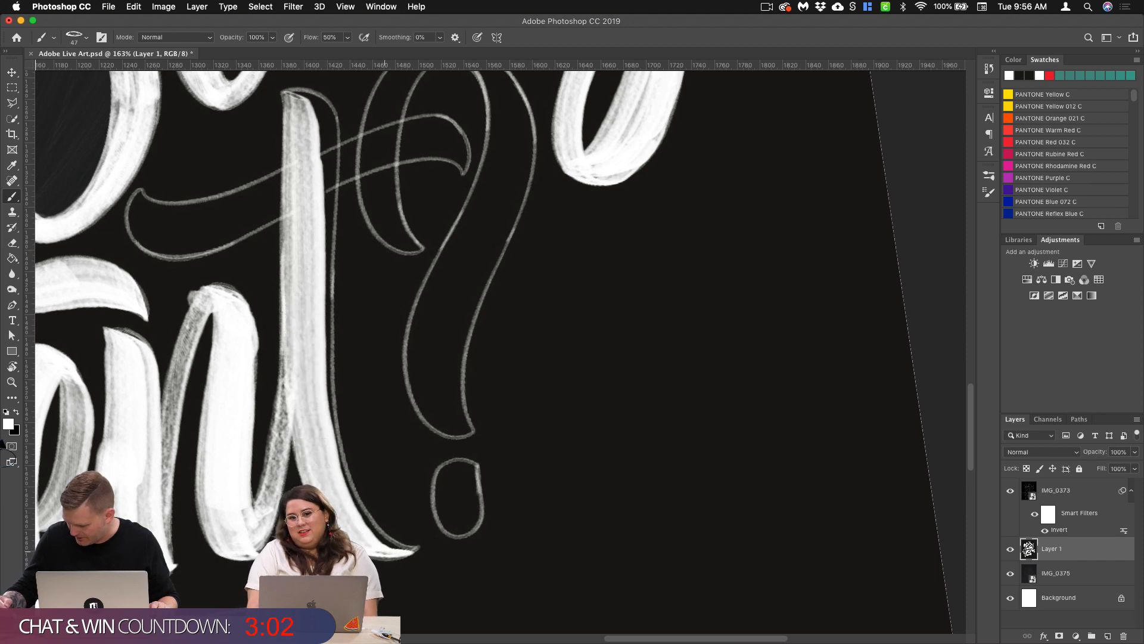
pyautogui.moveTo(307, 92)
pyautogui.mouseDown()
pyautogui.moveTo(325, 149)
pyautogui.moveTo(315, 197)
pyautogui.mouseUp()
pyautogui.moveTo(304, 89)
pyautogui.mouseDown()
pyautogui.moveTo(315, 186)
pyautogui.moveTo(308, 292)
pyautogui.mouseUp()
pyautogui.moveTo(318, 143)
pyautogui.mouseDown()
pyautogui.moveTo(313, 406)
pyautogui.moveTo(325, 456)
pyautogui.mouseUp()
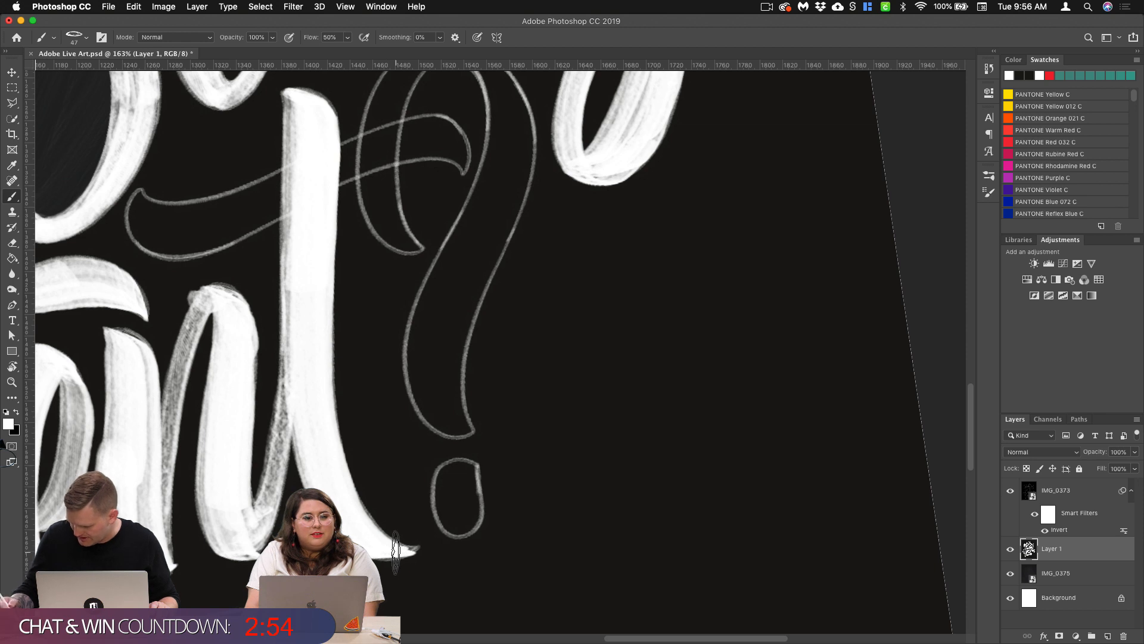
# Step: Paint the final t's crossbar from its flared start across the stem to its hooked end, filling both edges solid white
pyautogui.moveTo(152, 236)
pyautogui.mouseDown()
pyautogui.moveTo(221, 225)
pyautogui.moveTo(422, 134)
pyautogui.moveTo(464, 161)
pyautogui.mouseUp()
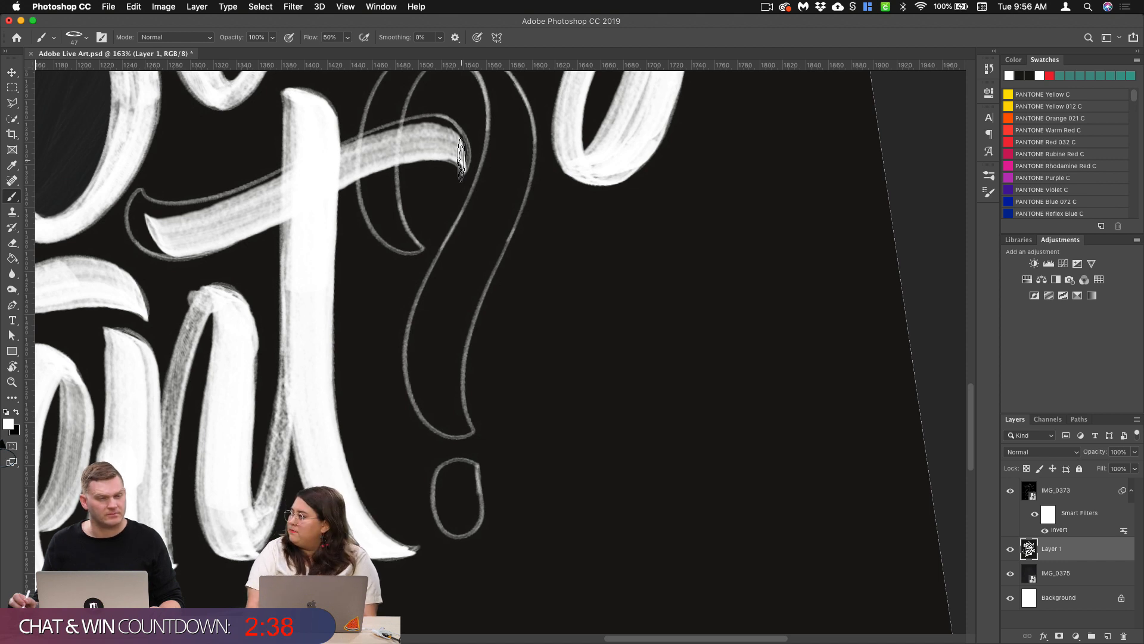
pyautogui.moveTo(405, 356); pyautogui.dragTo(416, 373)
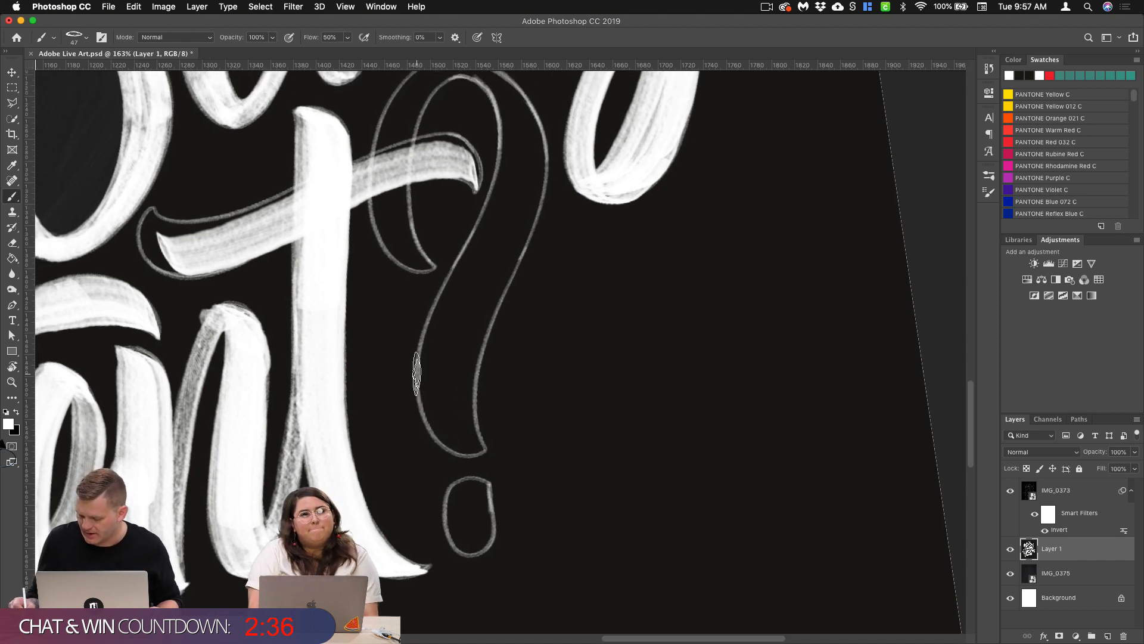
pyautogui.moveTo(146, 237); pyautogui.dragTo(292, 217)
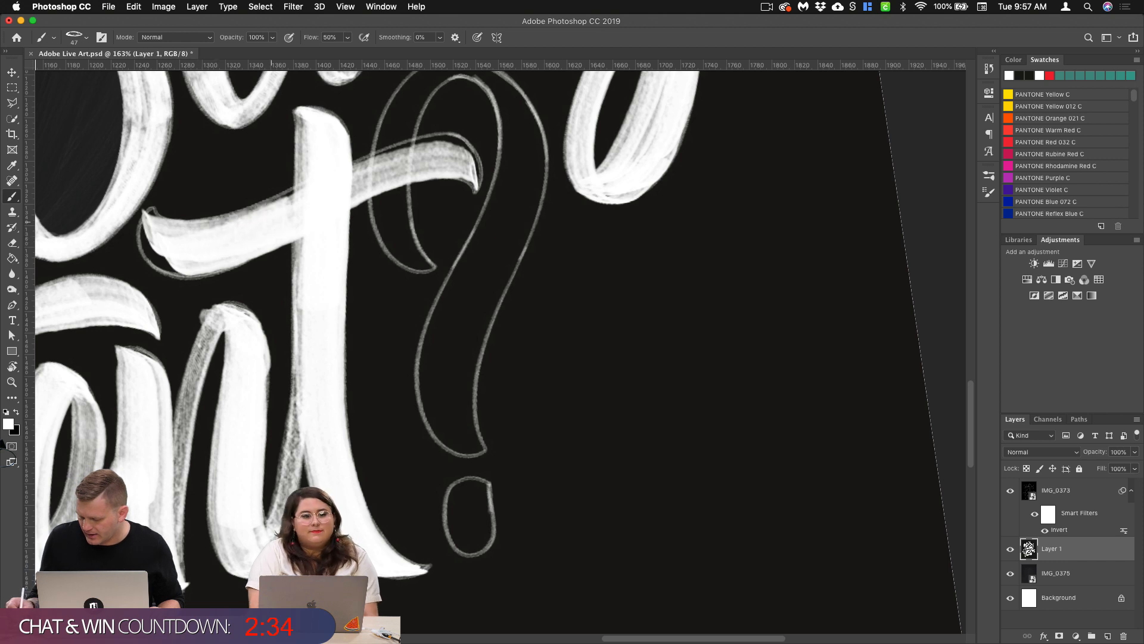
pyautogui.moveTo(149, 205)
pyautogui.mouseDown()
pyautogui.moveTo(146, 247)
pyautogui.moveTo(161, 269)
pyautogui.moveTo(188, 265)
pyautogui.mouseUp()
pyautogui.moveTo(476, 173)
pyautogui.mouseDown()
pyautogui.moveTo(451, 153)
pyautogui.moveTo(336, 192)
pyautogui.mouseUp()
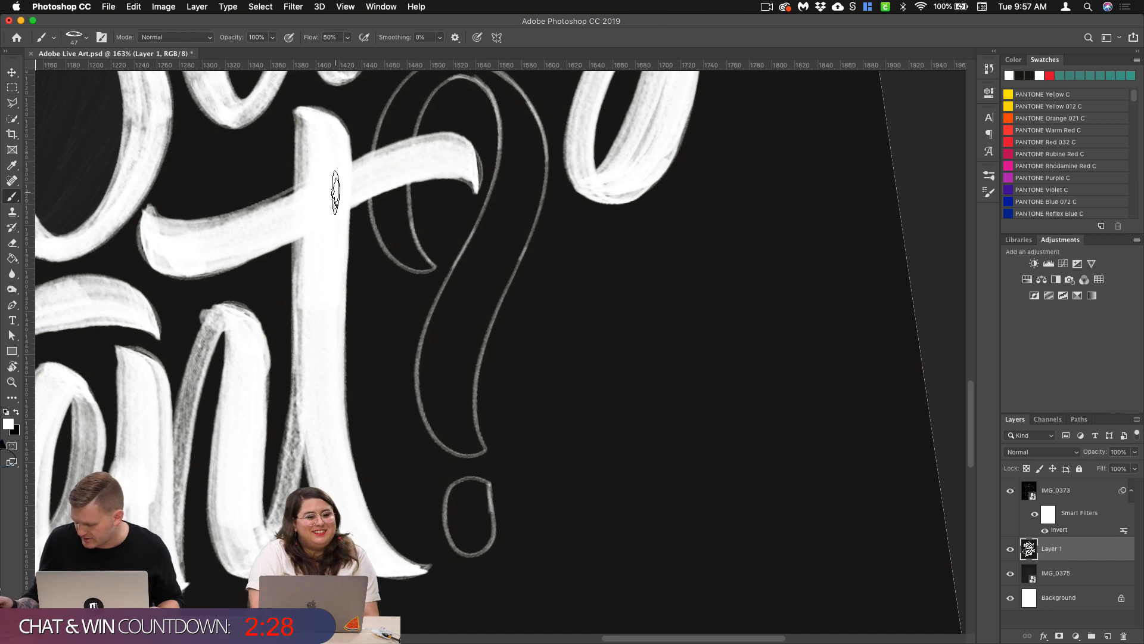
pyautogui.moveTo(472, 164); pyautogui.dragTo(478, 173)
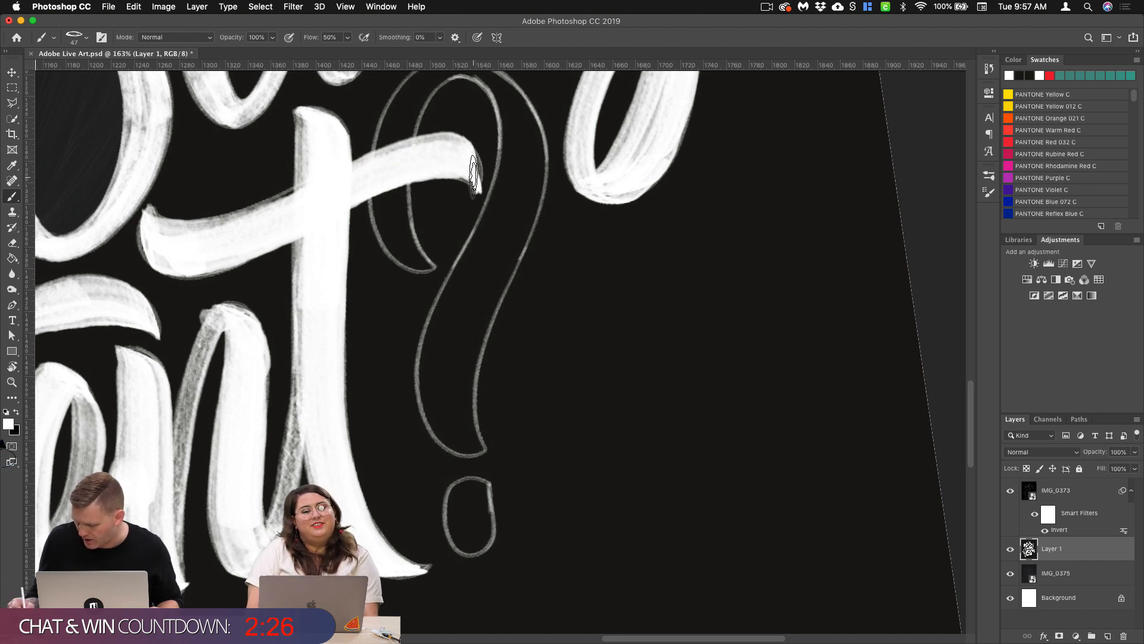
pyautogui.moveTo(162, 238)
pyautogui.mouseDown()
pyautogui.moveTo(248, 224)
pyautogui.moveTo(327, 188)
pyautogui.mouseUp()
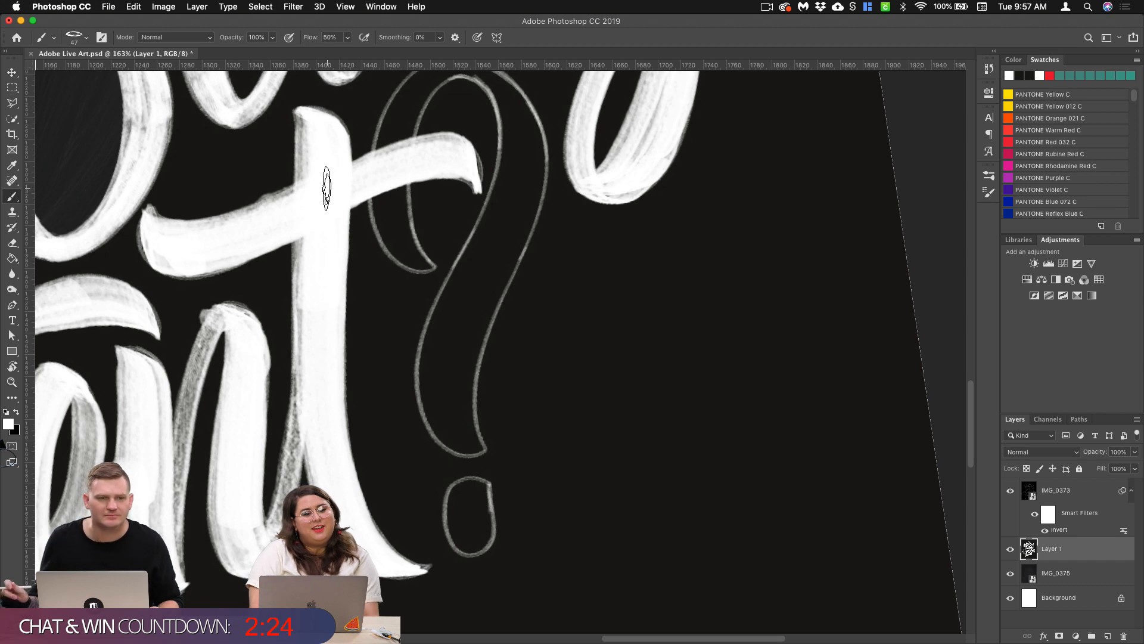
# Step: Paint the question mark's open hook from the top of the arch down to its curled tip behind the t's crossbar
pyautogui.scroll(-3, 469, 380)
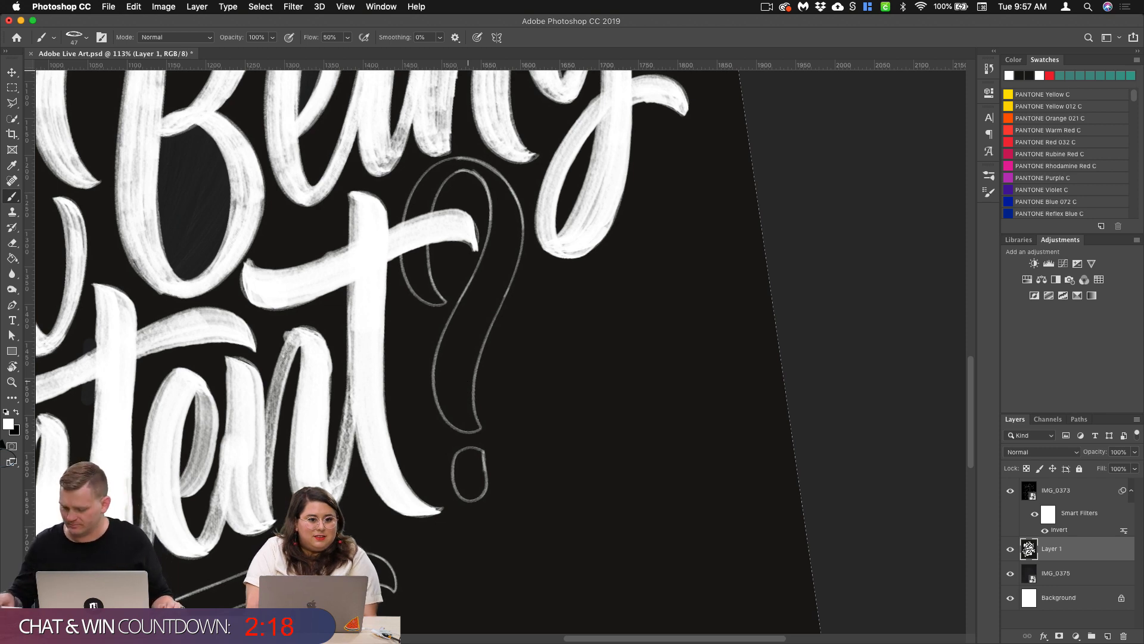
pyautogui.scroll(-2, 617, 301)
pyautogui.scroll(5, 519, 327)
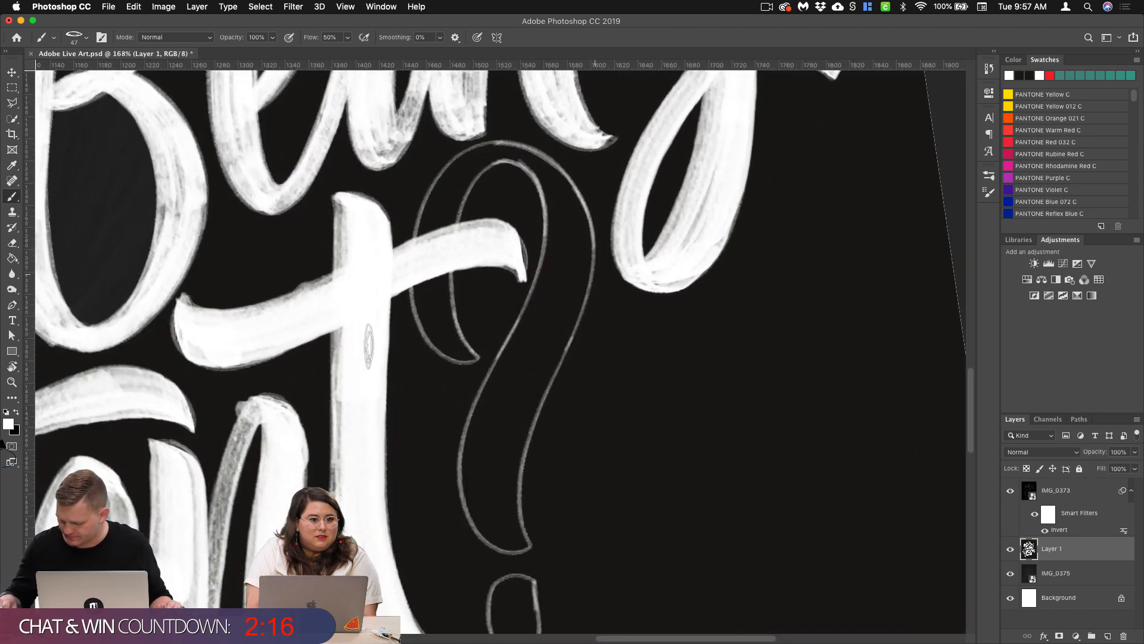
pyautogui.hscroll(1, 368, 346)
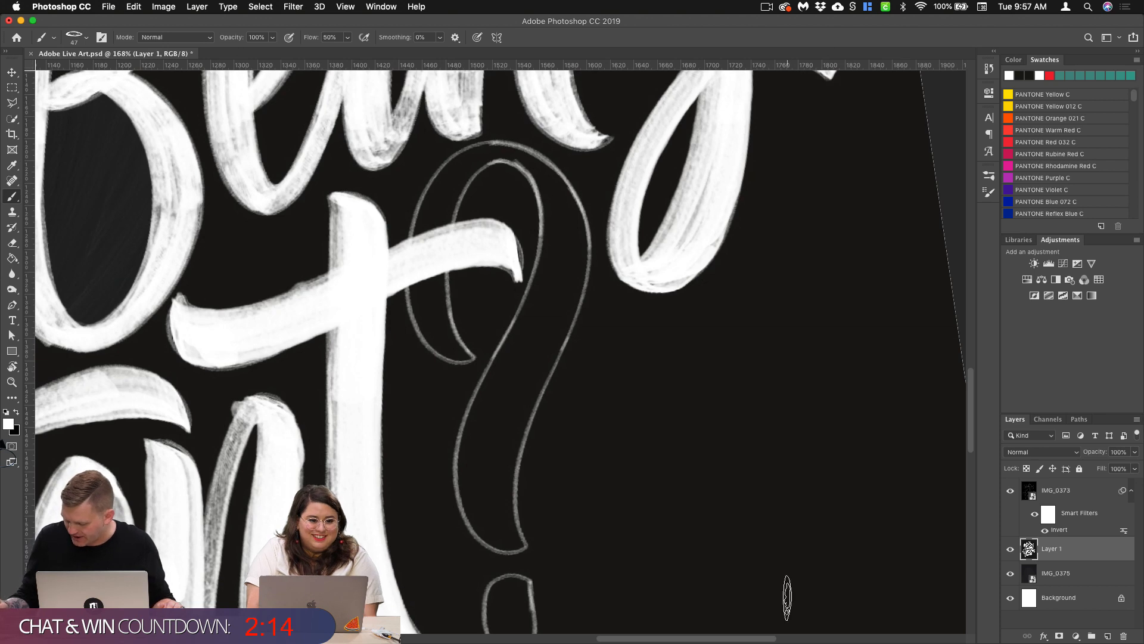
pyautogui.moveTo(512, 154)
pyautogui.mouseDown()
pyautogui.moveTo(486, 146)
pyautogui.moveTo(435, 190)
pyautogui.moveTo(411, 242)
pyautogui.moveTo(424, 310)
pyautogui.moveTo(460, 357)
pyautogui.mouseUp()
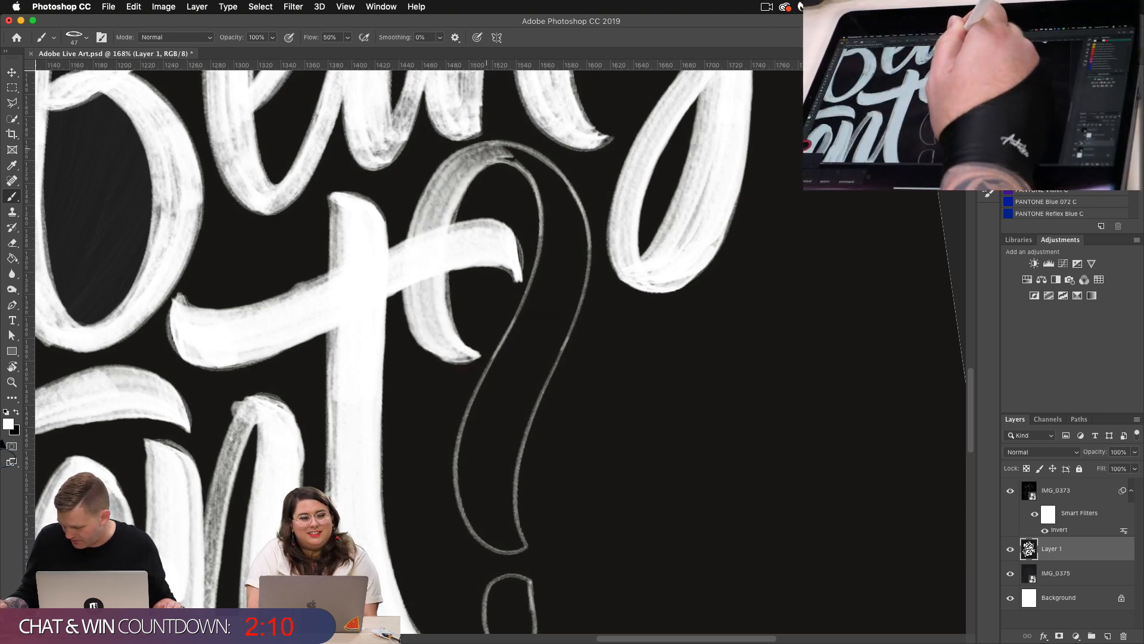
pyautogui.moveTo(487, 149); pyautogui.dragTo(435, 229)
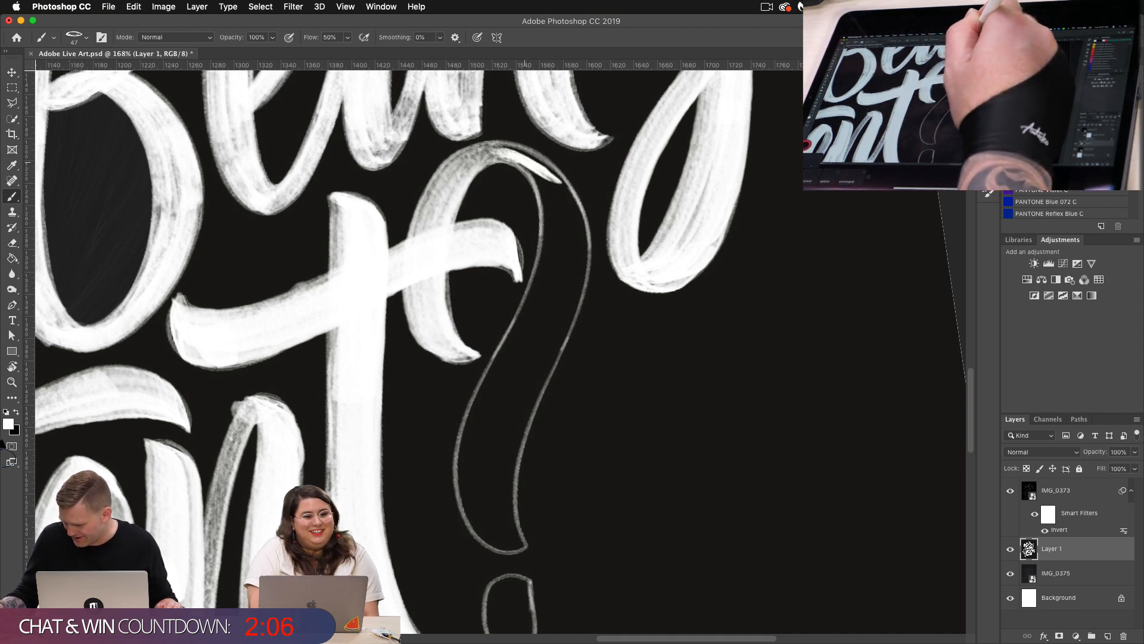
# Step: Paint the question mark's outer curve and stem down to the pointed base, filling out to the sketch's outer edge
pyautogui.moveTo(539, 172)
pyautogui.mouseDown()
pyautogui.moveTo(561, 197)
pyautogui.moveTo(557, 248)
pyautogui.moveTo(507, 406)
pyautogui.mouseUp()
pyautogui.moveTo(557, 262)
pyautogui.mouseDown()
pyautogui.moveTo(482, 447)
pyautogui.moveTo(477, 512)
pyautogui.moveTo(510, 543)
pyautogui.mouseUp()
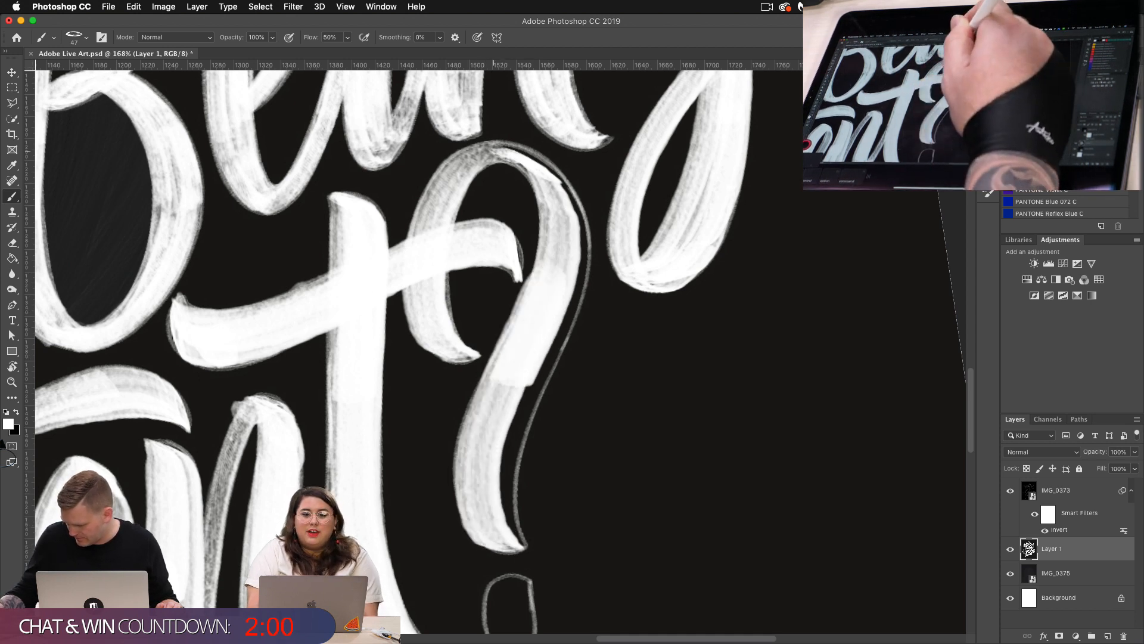
pyautogui.moveTo(563, 206); pyautogui.dragTo(583, 256)
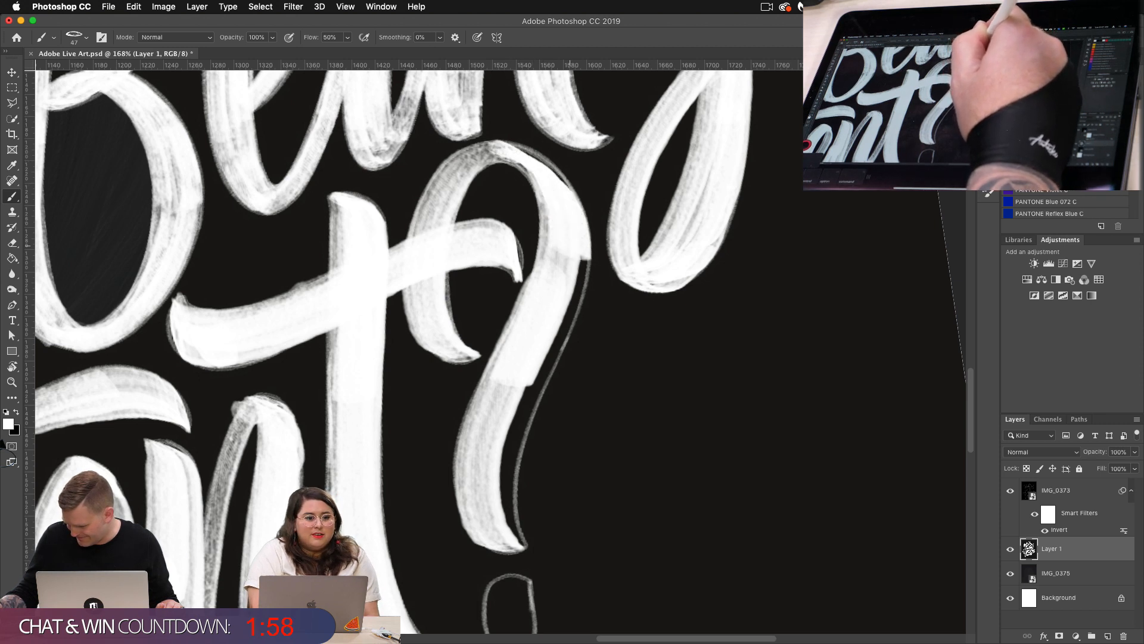
pyautogui.moveTo(576, 298)
pyautogui.mouseDown()
pyautogui.moveTo(519, 431)
pyautogui.moveTo(500, 511)
pyautogui.moveTo(511, 543)
pyautogui.mouseUp()
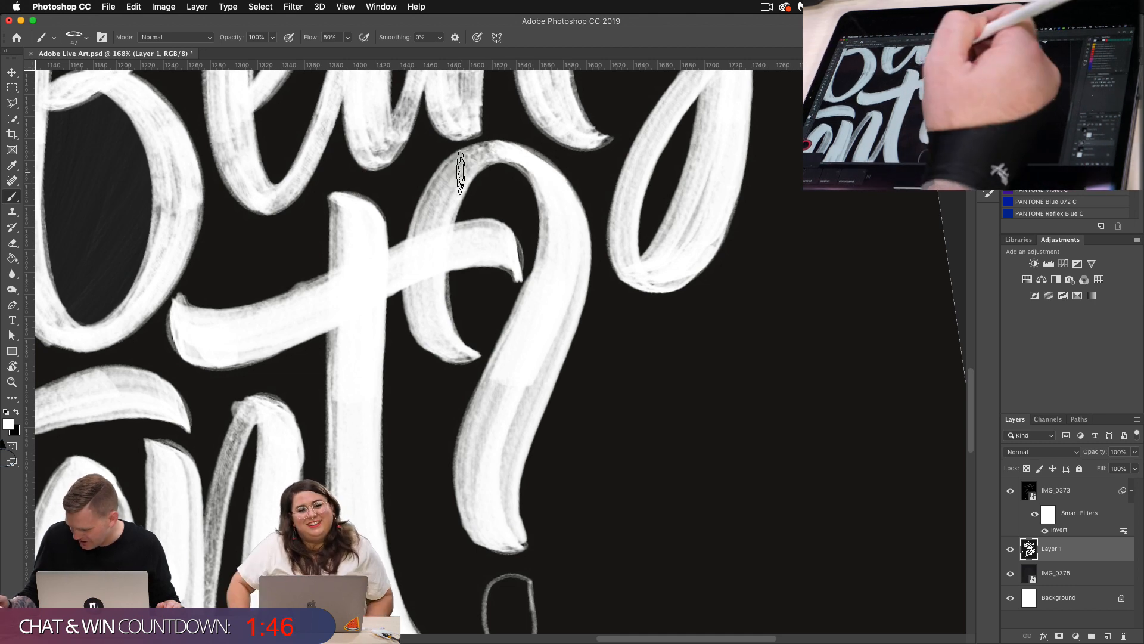
# Step: Paint the question mark's dot solid white inside its sketched oval, undoing the first stroke and repainting it
pyautogui.scroll(-3, 715, 365)
pyautogui.scroll(-5, 658, 419)
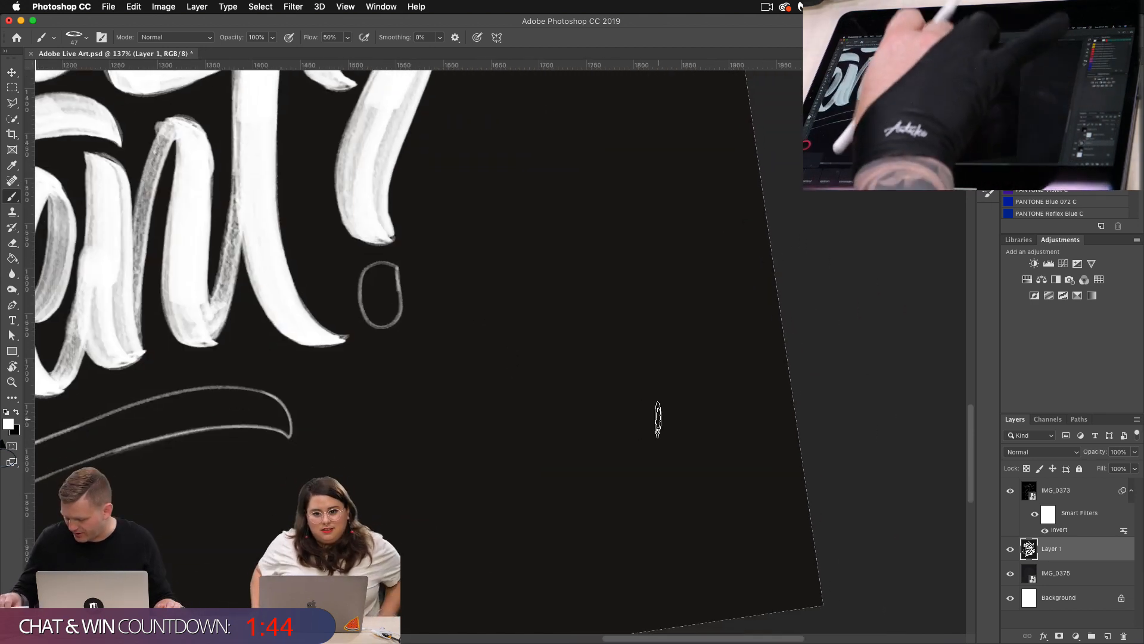
pyautogui.scroll(-1, 468, 365)
pyautogui.scroll(3, 469, 366)
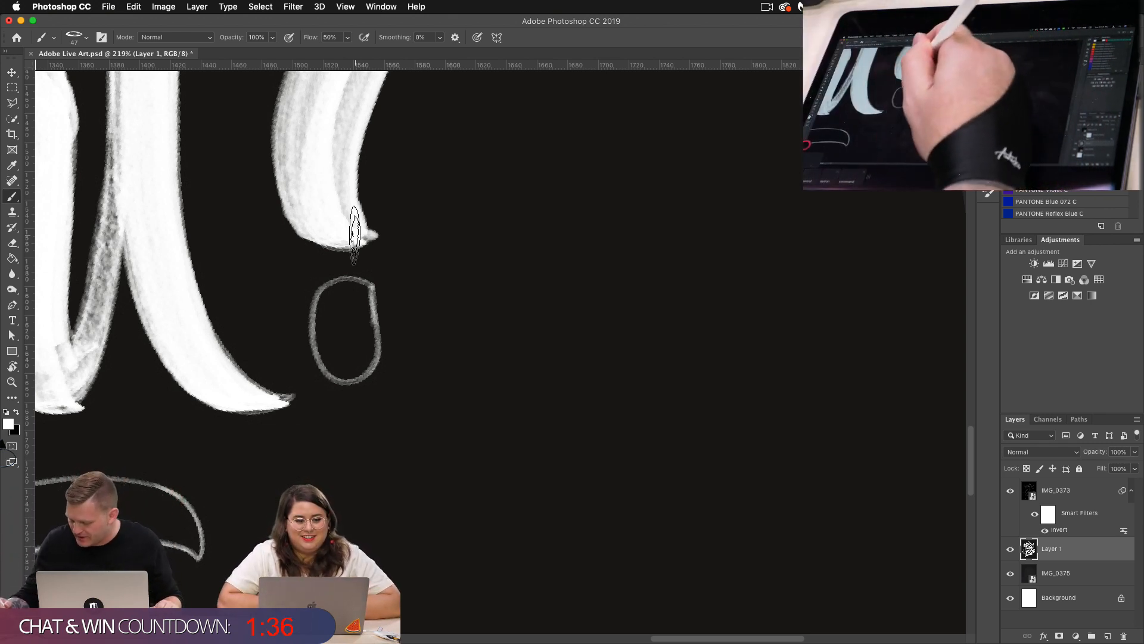
pyautogui.moveTo(343, 283); pyautogui.dragTo(340, 394)
pyautogui.press('super+z')
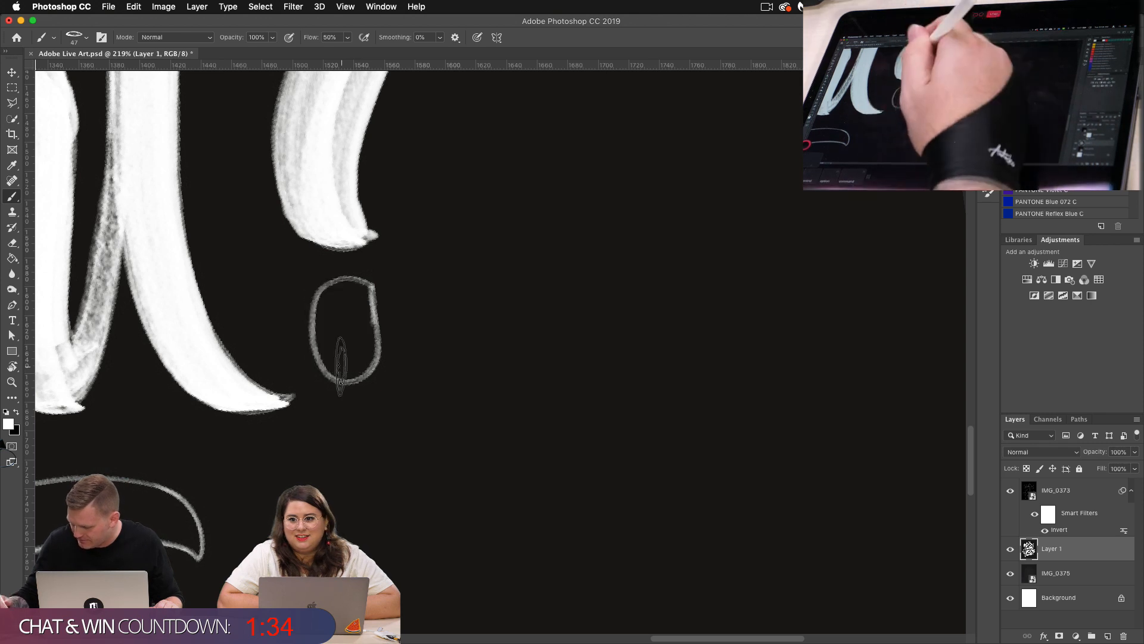
pyautogui.moveTo(346, 281)
pyautogui.mouseDown()
pyautogui.moveTo(351, 378)
pyautogui.moveTo(374, 312)
pyautogui.moveTo(338, 361)
pyautogui.mouseUp()
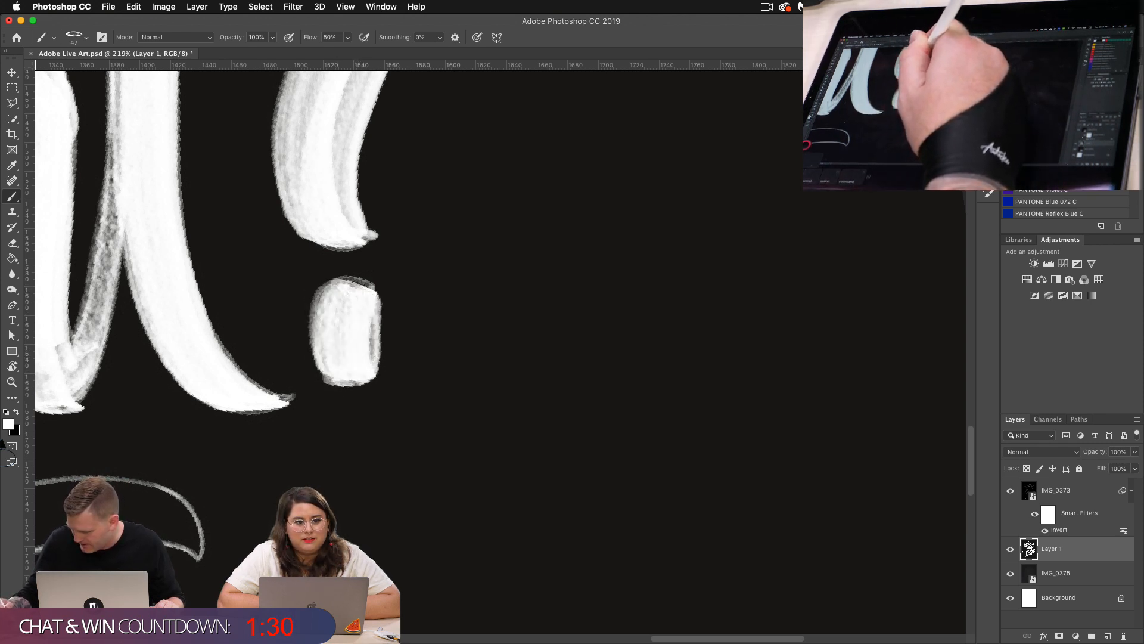
pyautogui.moveTo(359, 286); pyautogui.dragTo(334, 349)
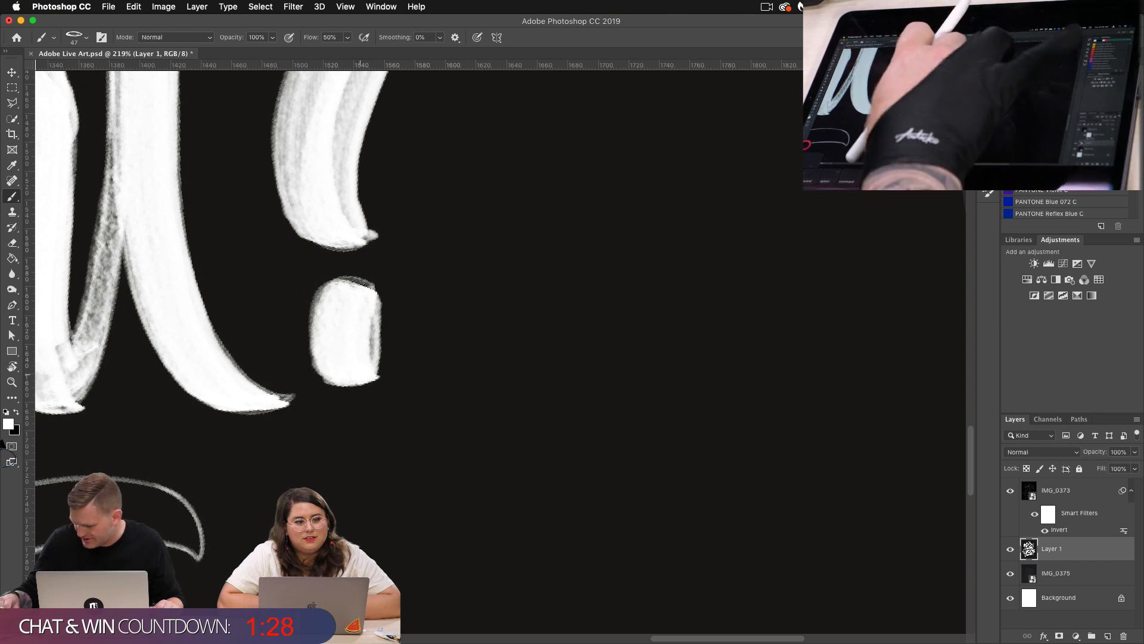
pyautogui.scroll(3, 456, 316)
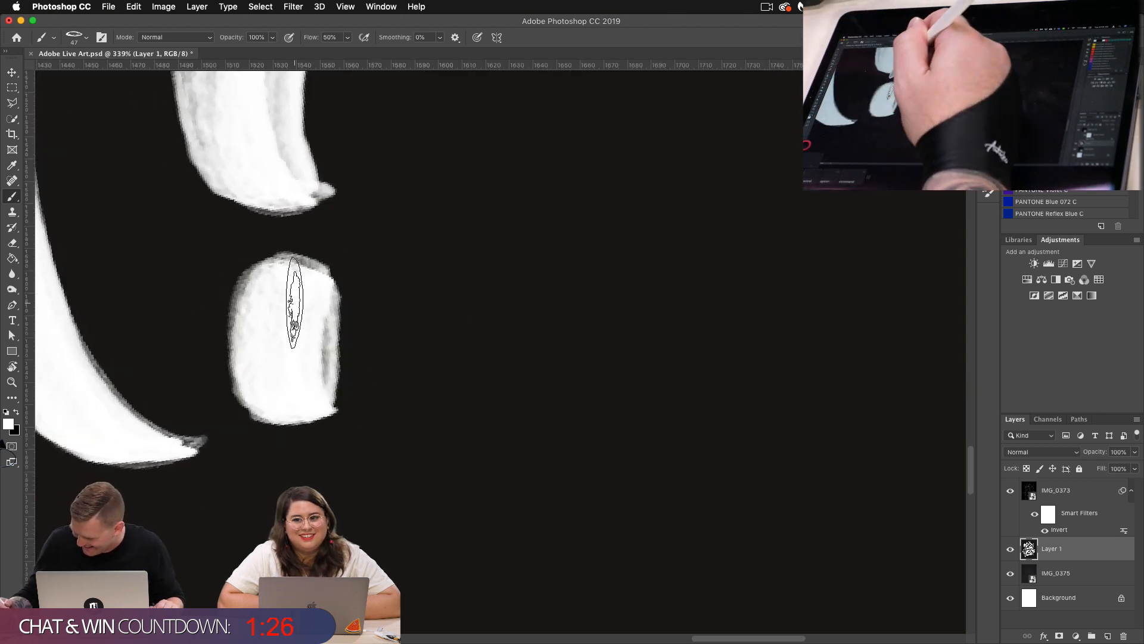
# Step: Try to paint the upper end of the underline swash beneath "Content", and undo the stroke
pyautogui.scroll(-6, 304, 366)
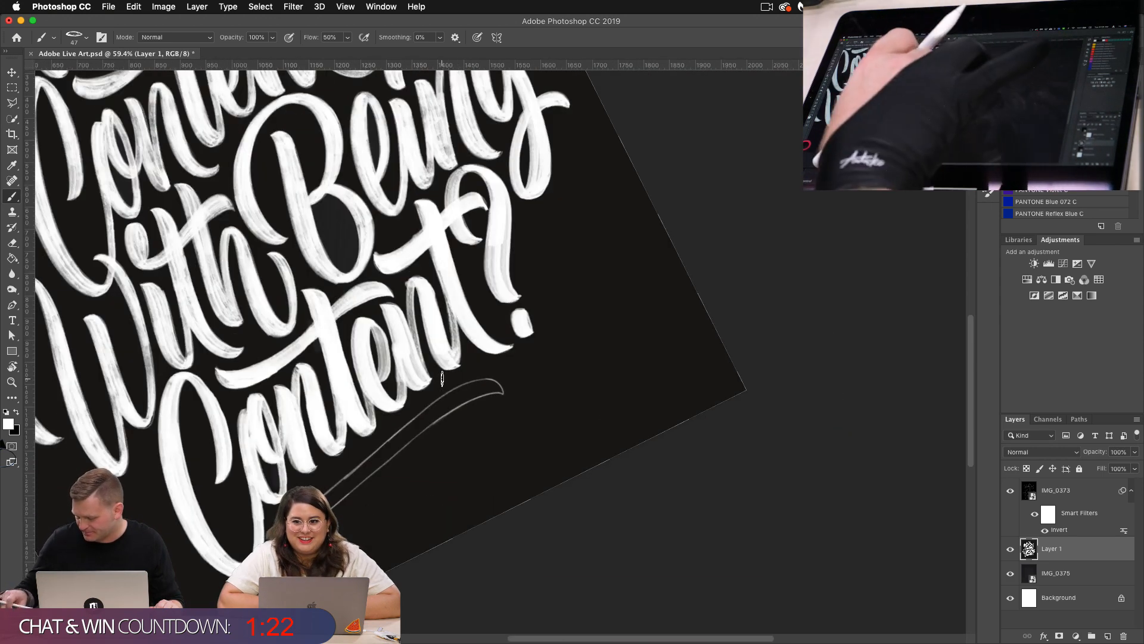
pyautogui.scroll(-3, 478, 283)
pyautogui.scroll(3, 410, 356)
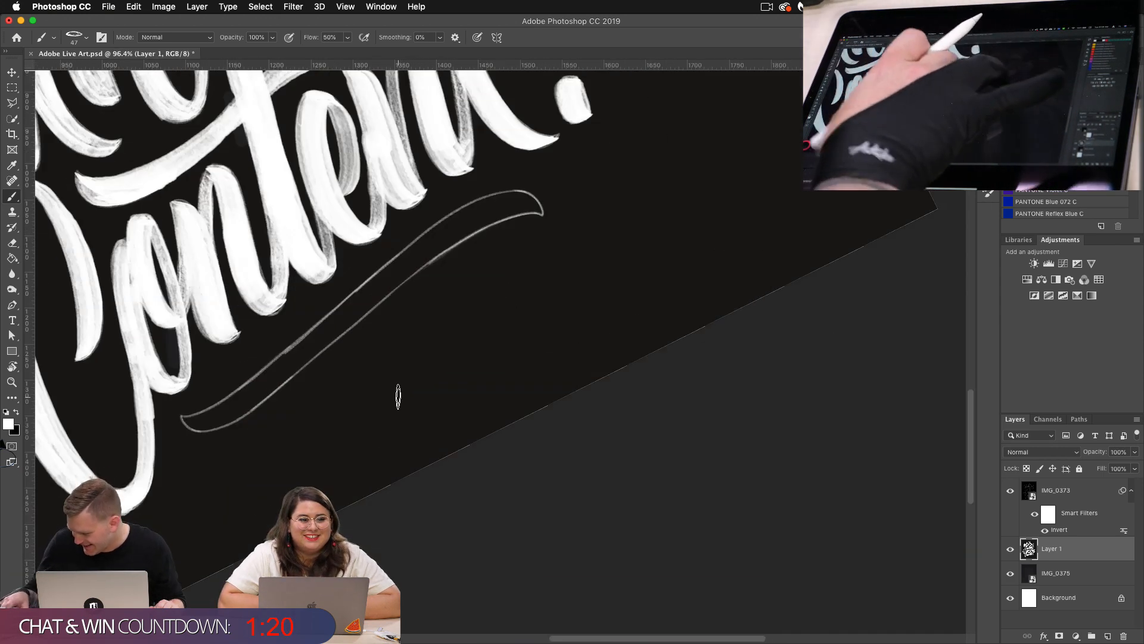
pyautogui.moveTo(535, 200); pyautogui.dragTo(463, 229)
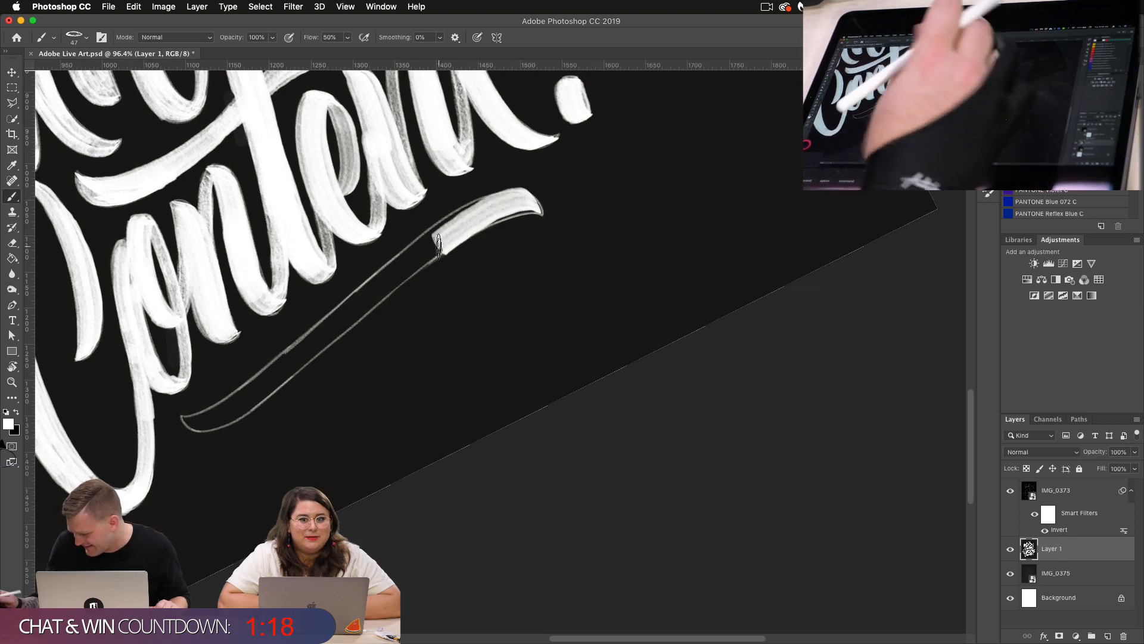
pyautogui.press('super+z')
# Step: Turn on pressure-controlled brush size and, with the canvas rotated, paint the underline swash beneath "Content" from its hooked end to its tail
pyautogui.scroll(-3, 527, 304)
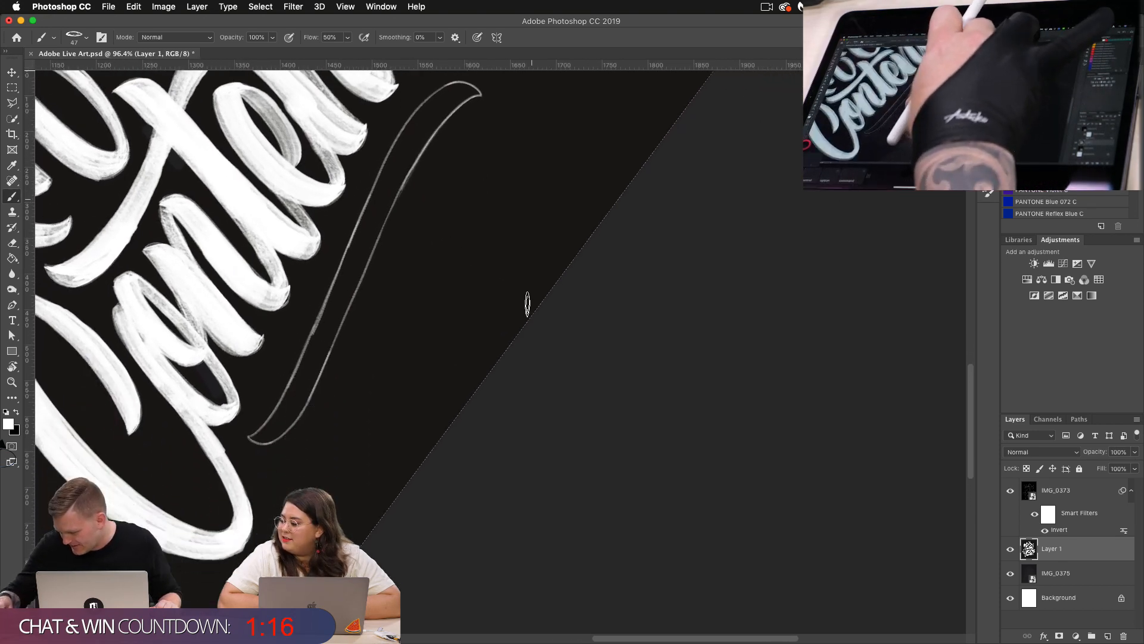
pyautogui.scroll(-2, 528, 303)
pyautogui.scroll(4, 459, 334)
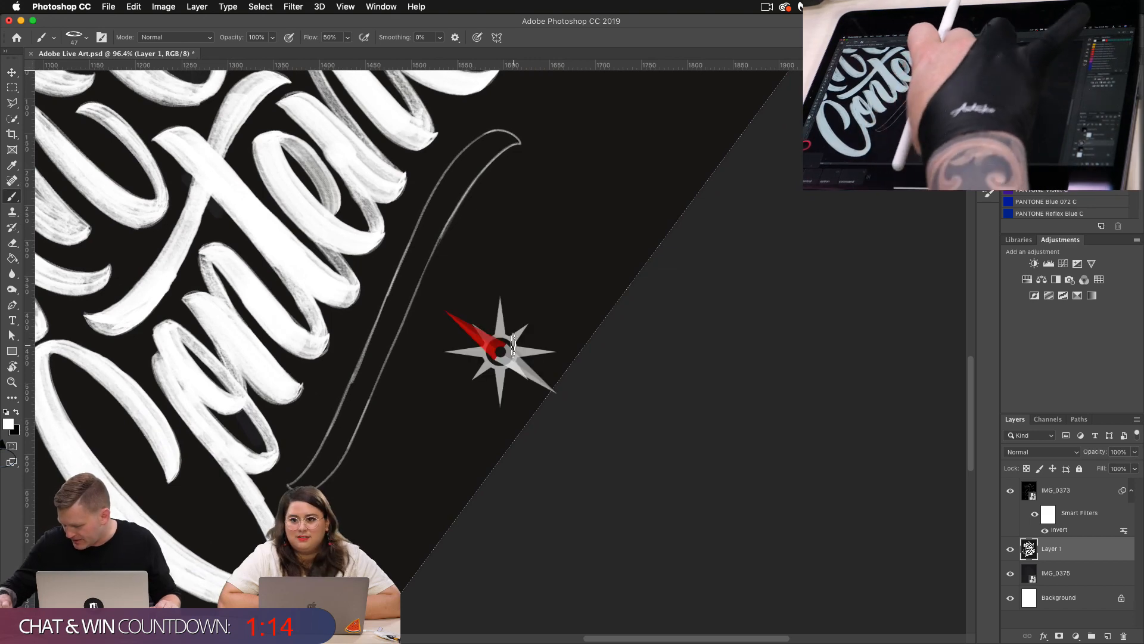
pyautogui.scroll(2, 513, 345)
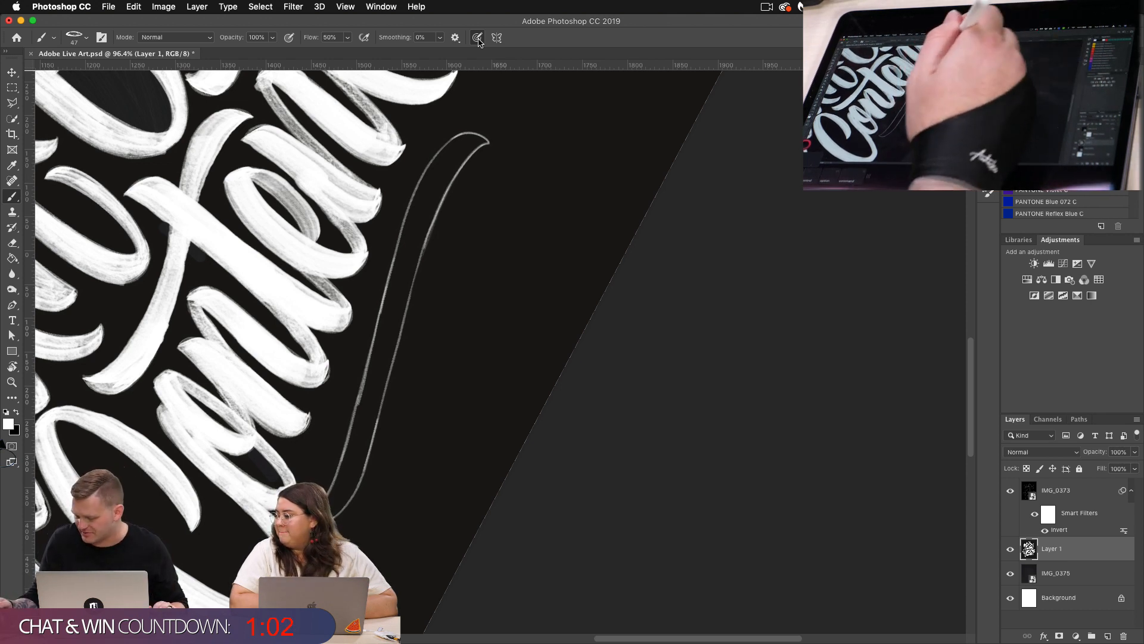
pyautogui.moveTo(486, 140)
pyautogui.mouseDown()
pyautogui.moveTo(435, 179)
pyautogui.moveTo(403, 249)
pyautogui.moveTo(384, 371)
pyautogui.mouseUp()
pyautogui.press('super+z')
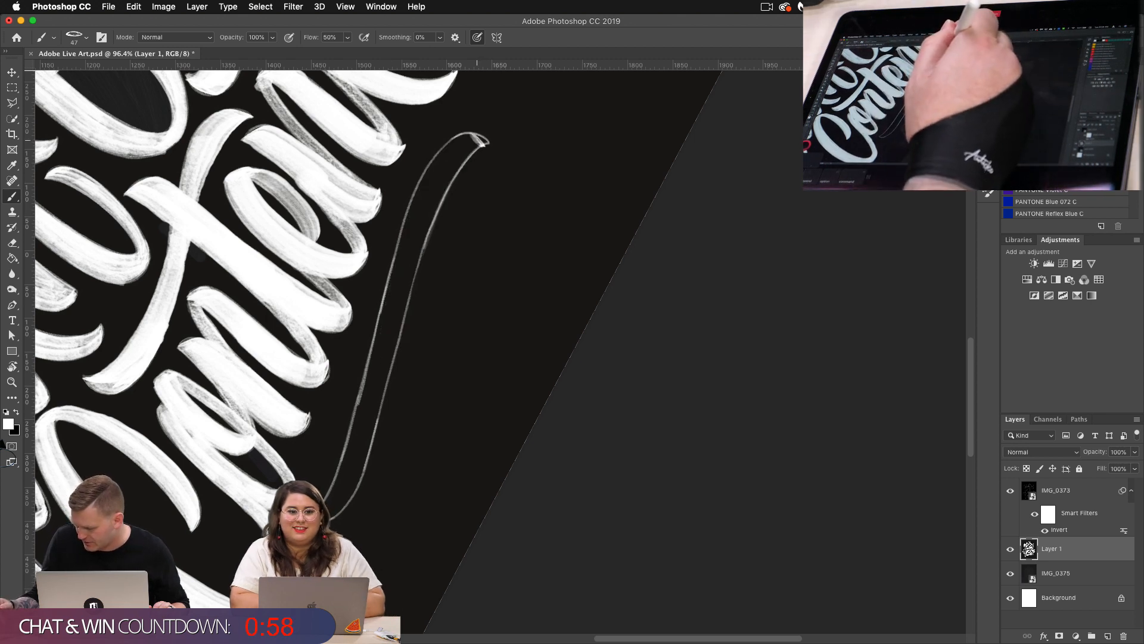
pyautogui.moveTo(486, 139)
pyautogui.mouseDown()
pyautogui.moveTo(449, 167)
pyautogui.moveTo(410, 247)
pyautogui.moveTo(361, 460)
pyautogui.mouseUp()
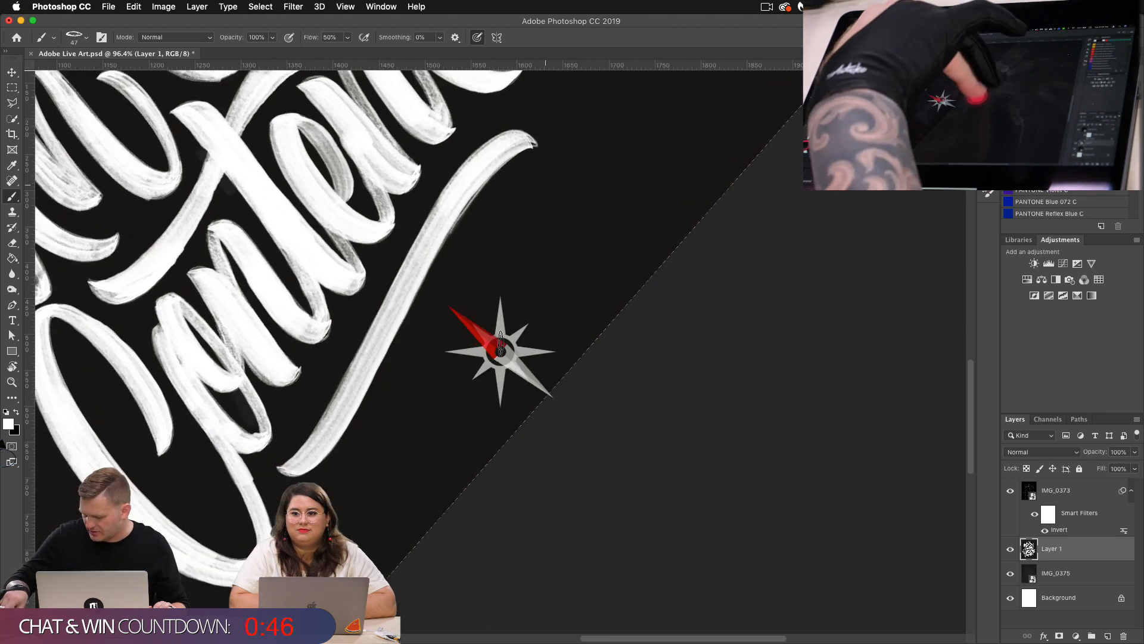
# Step: Examine the painted lettering from the underline swash up to "Are You", checking the overall composition and the brush texture
pyautogui.scroll(5, 551, 373)
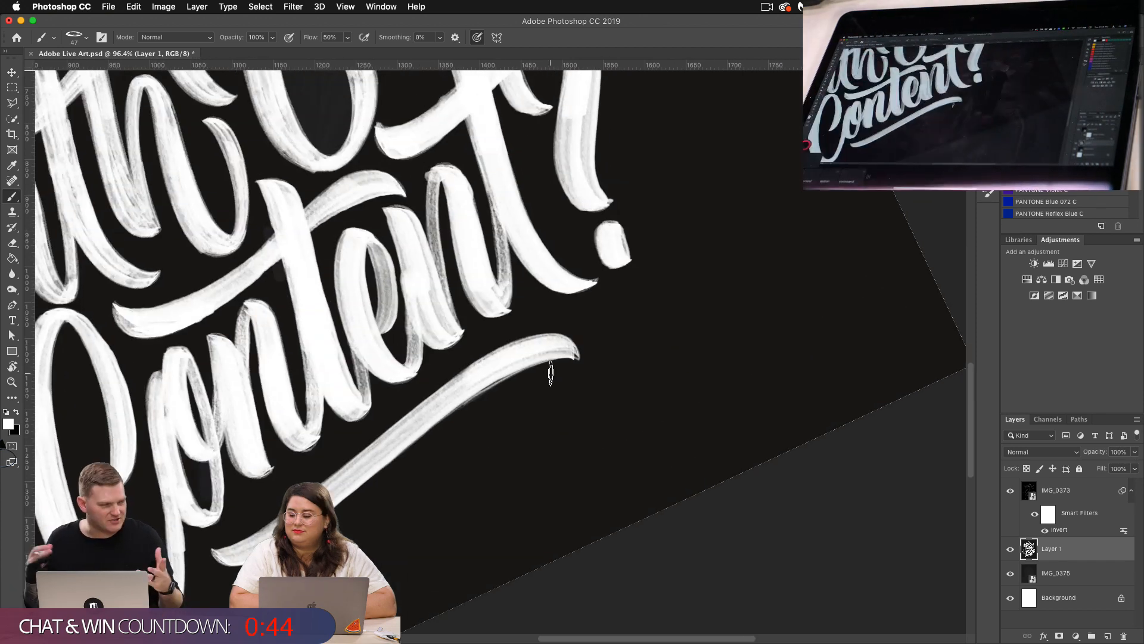
pyautogui.moveTo(550, 373); pyautogui.dragTo(580, 384)
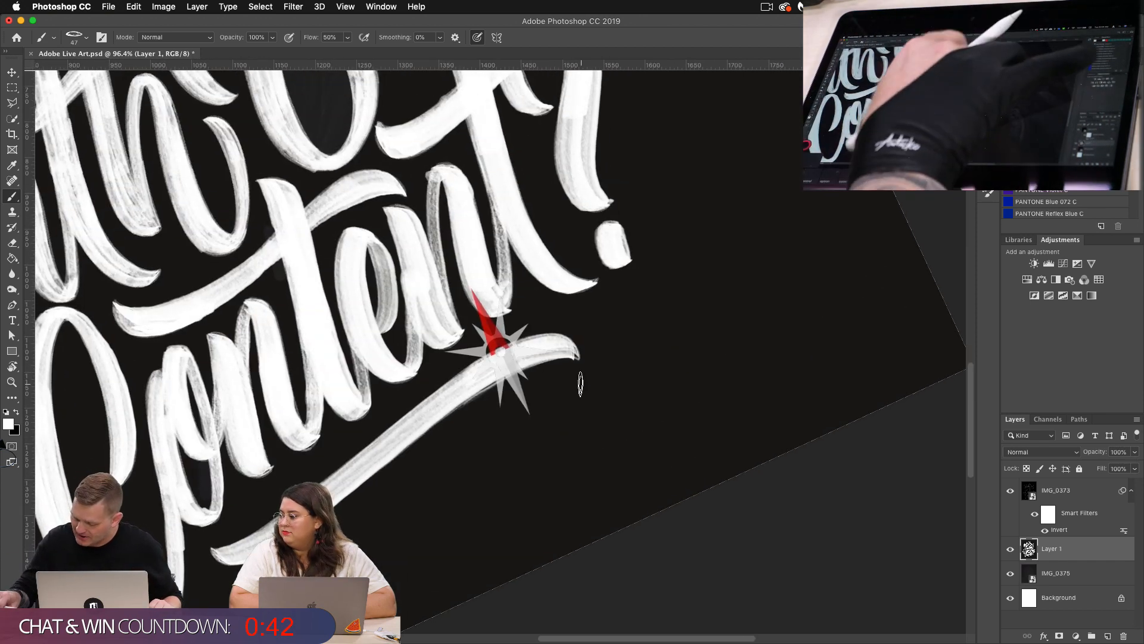
pyautogui.scroll(-10, 523, 309)
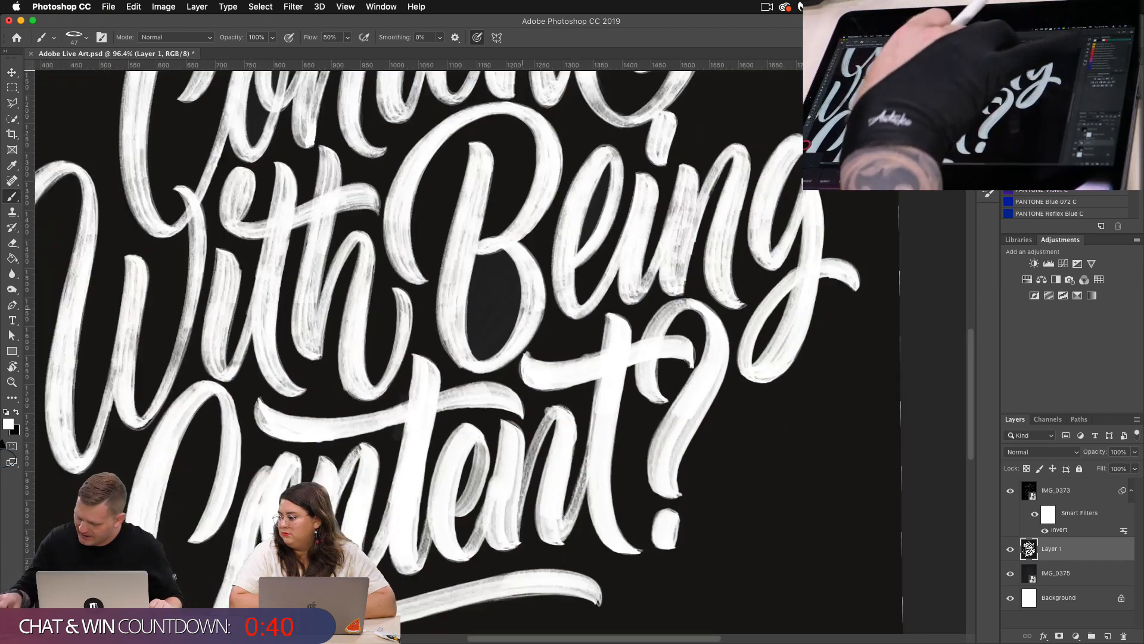
pyautogui.scroll(5, 523, 310)
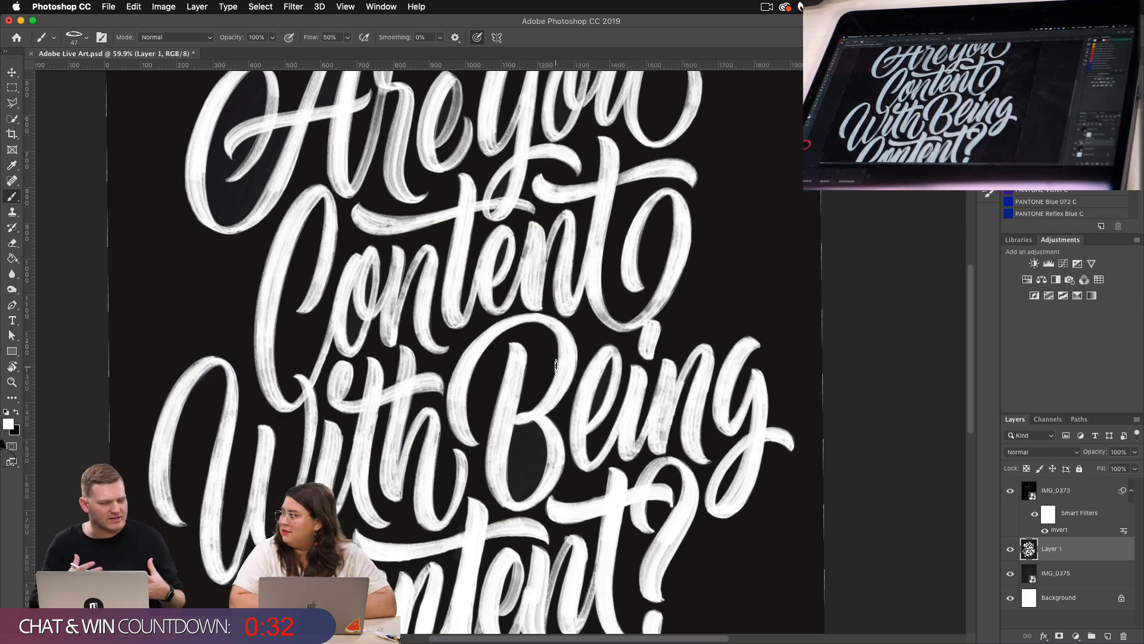
pyautogui.scroll(-5, 556, 365)
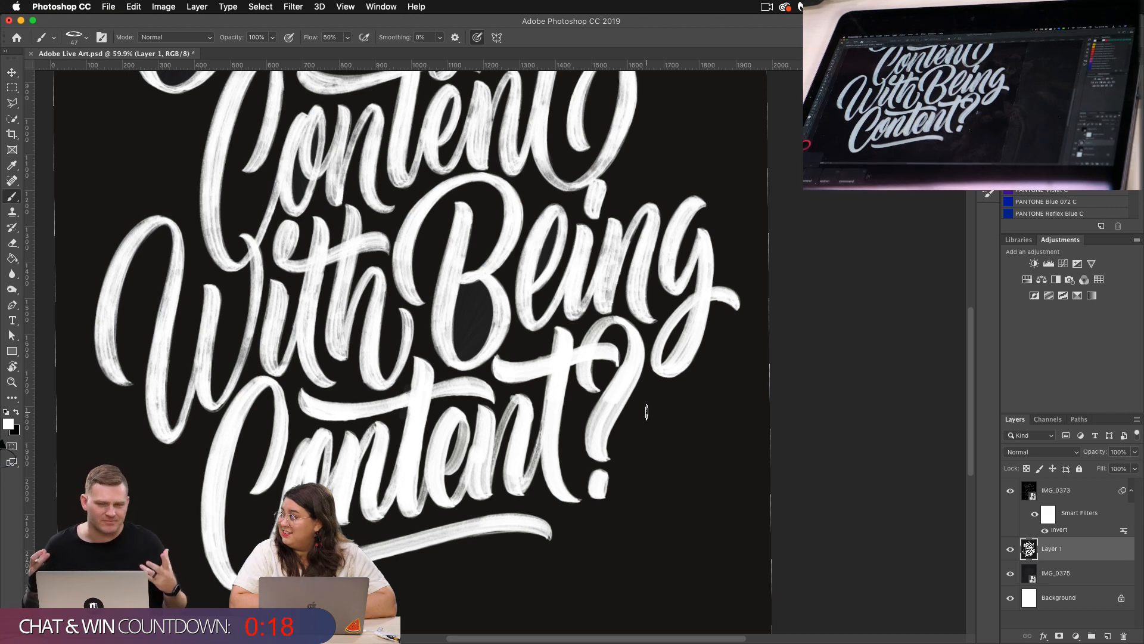
pyautogui.scroll(5, 646, 411)
pyautogui.hscroll(-2, 646, 411)
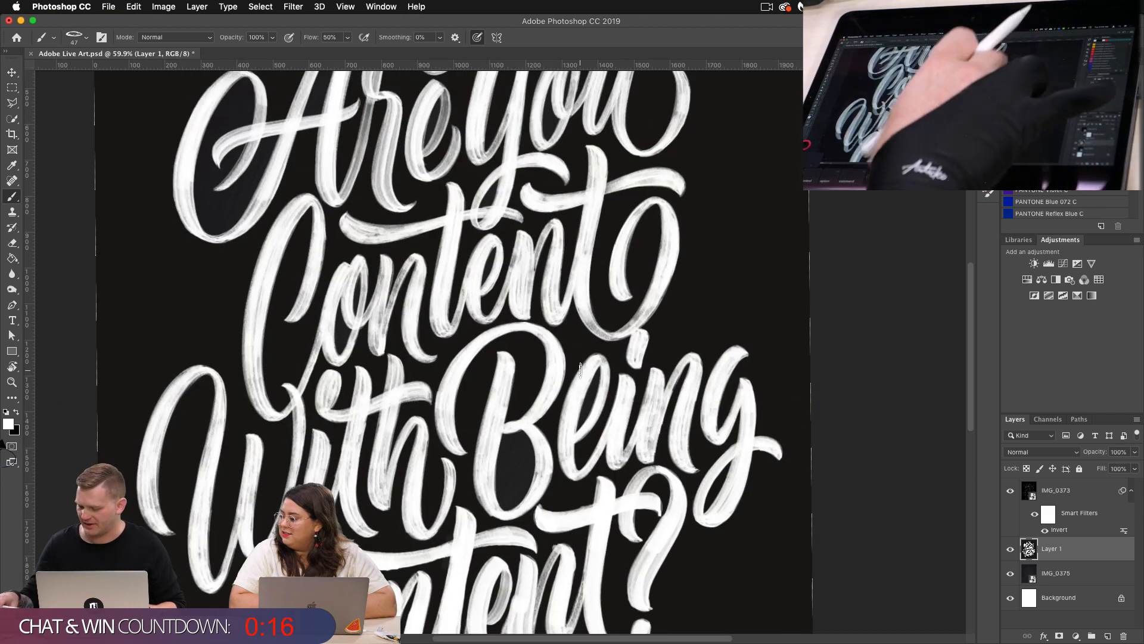
pyautogui.scroll(5, 580, 368)
pyautogui.hscroll(1, 581, 368)
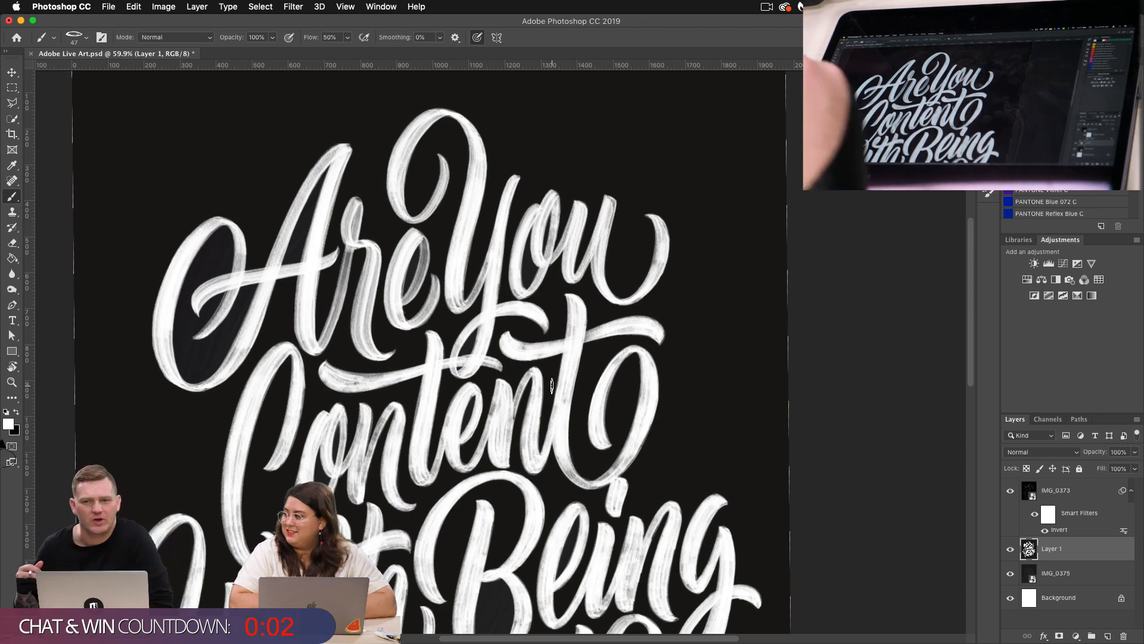
pyautogui.scroll(5, 565, 410)
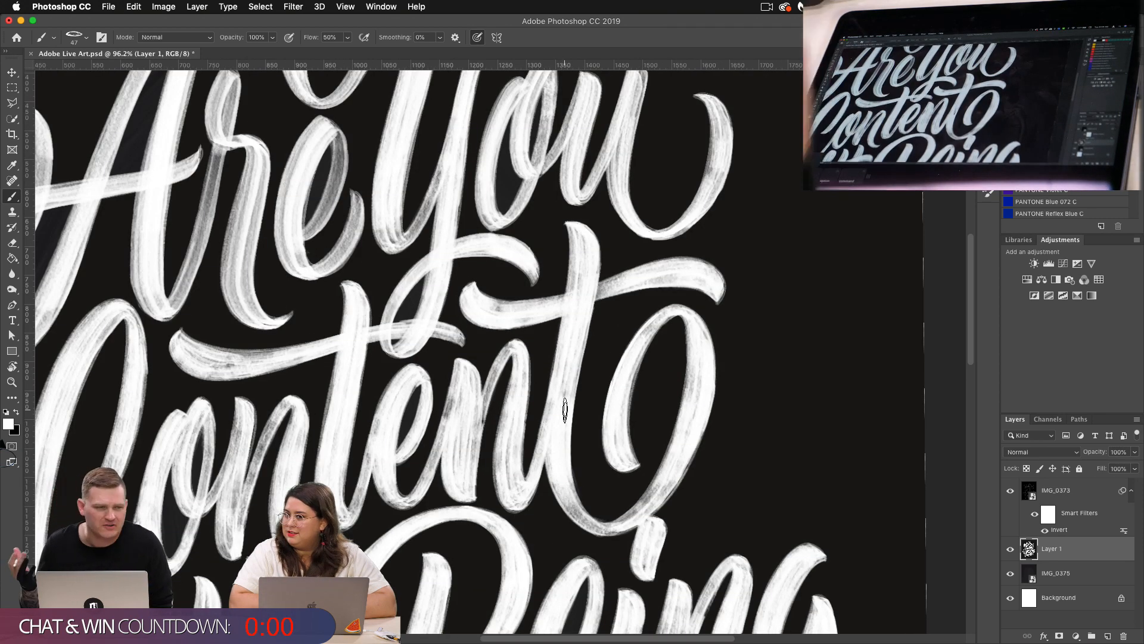